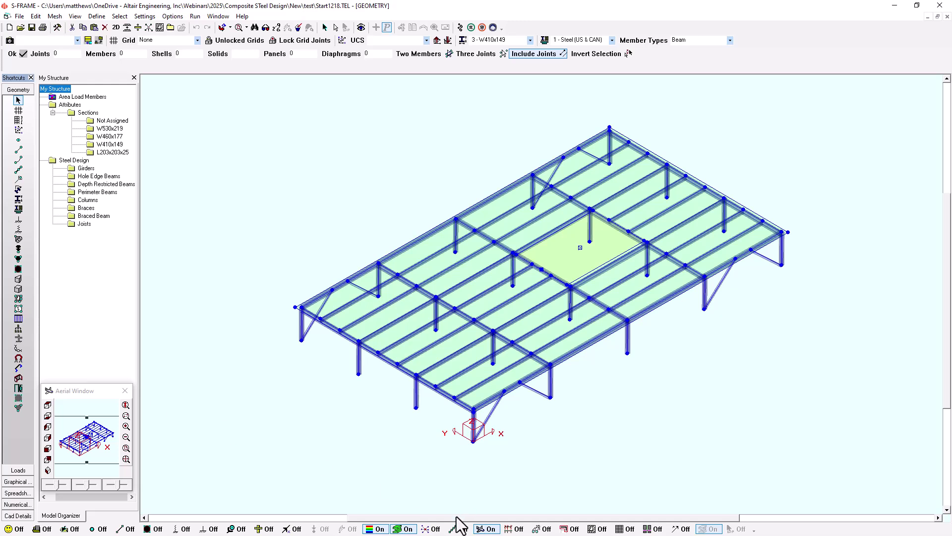
Examine the floor's diaphragm links and panel load spans with member rendering turned off, then hide the diaphragm links.
left_click(432, 529)
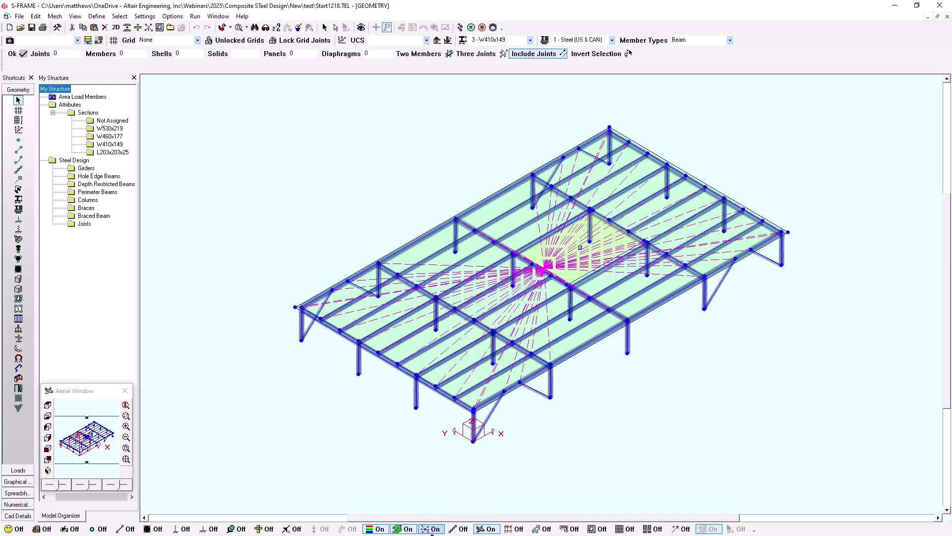
left_click(404, 530)
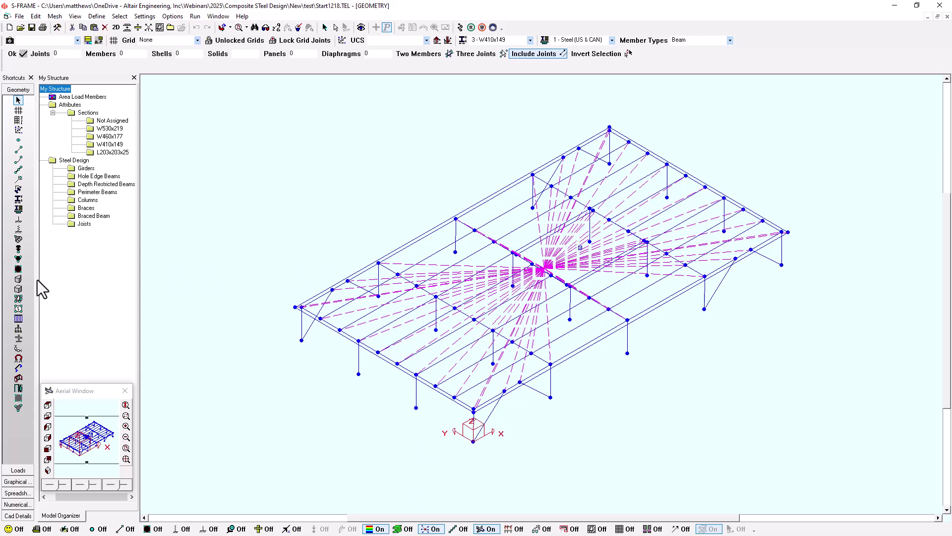
left_click(19, 310)
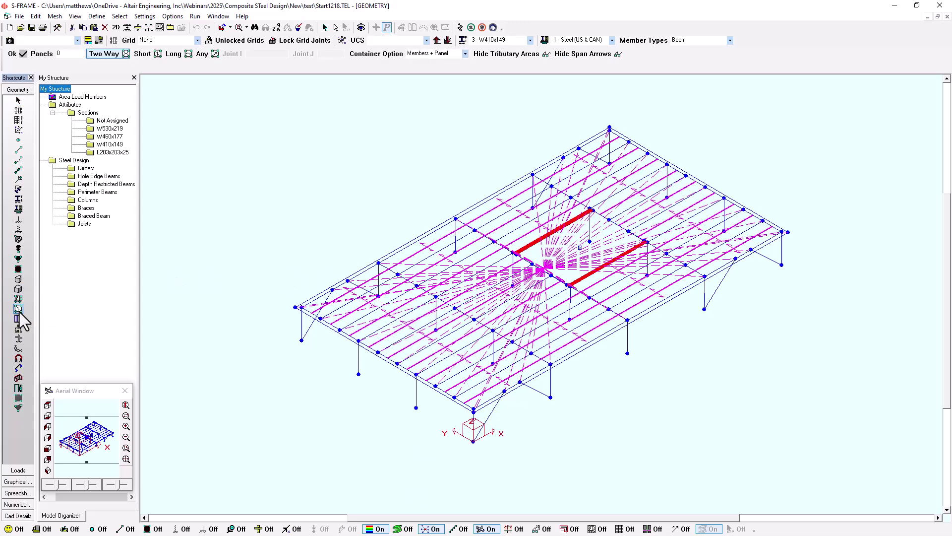
left_click(442, 530)
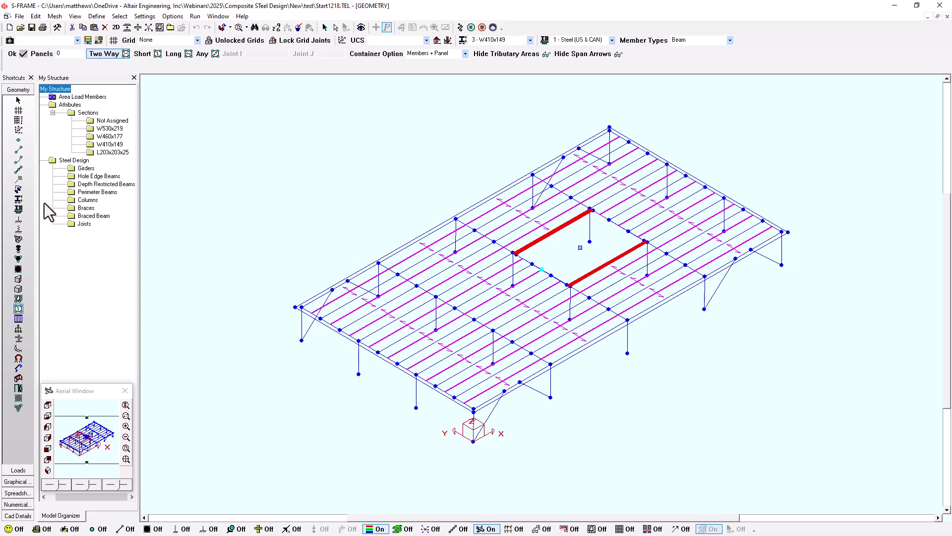
Inspect the member end releases and the assigned section properties, and turn member rendering back on.
left_click(23, 179)
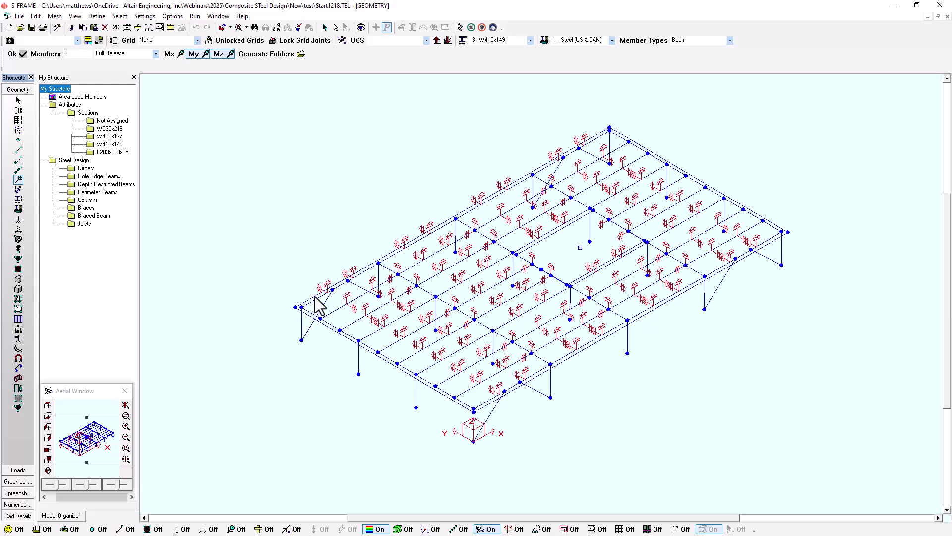
left_click(18, 199)
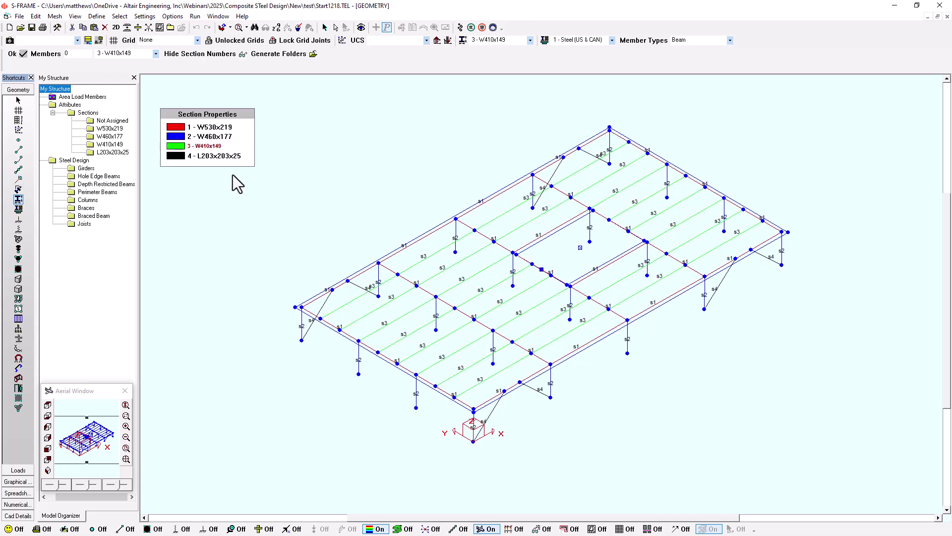
left_click(404, 529)
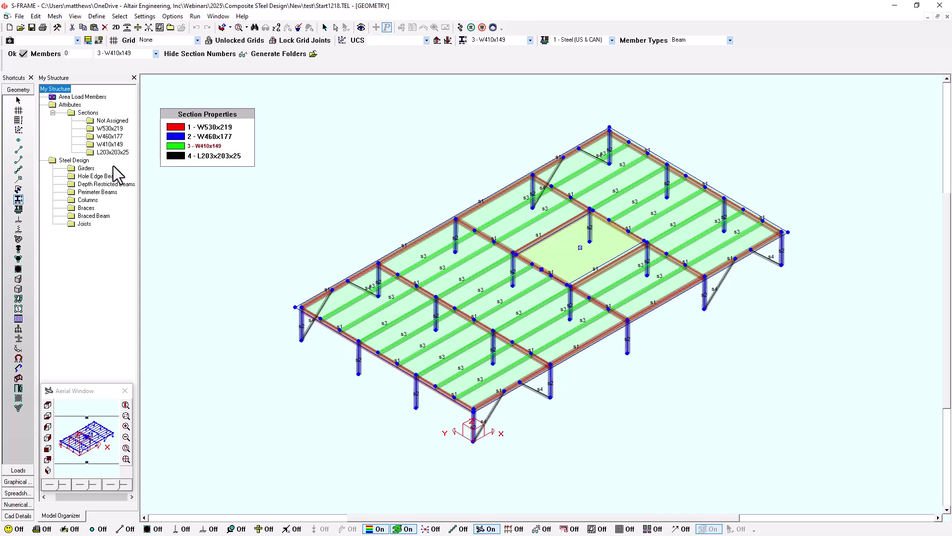
Examine the members of each Steel Design group from Girders to Joists, and return to displaying the whole structure.
left_click(88, 168)
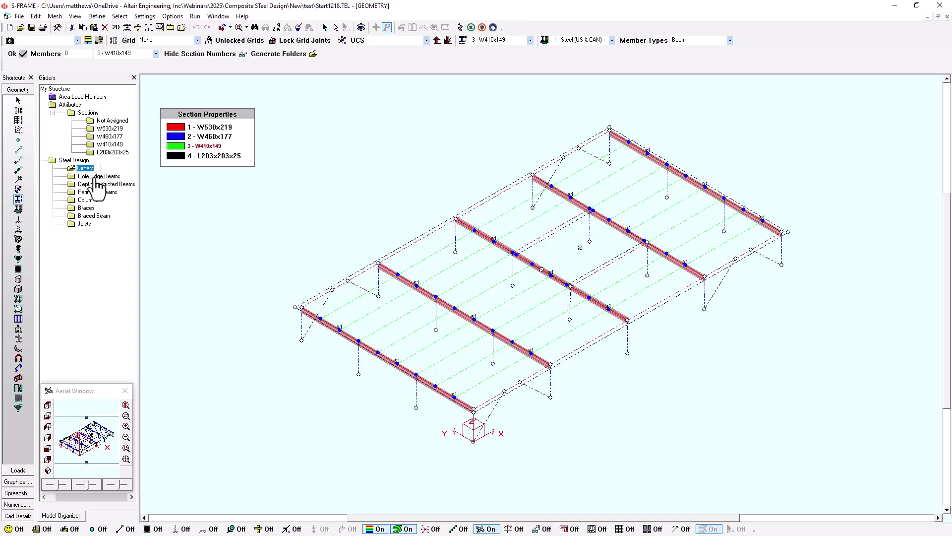
left_click(97, 176)
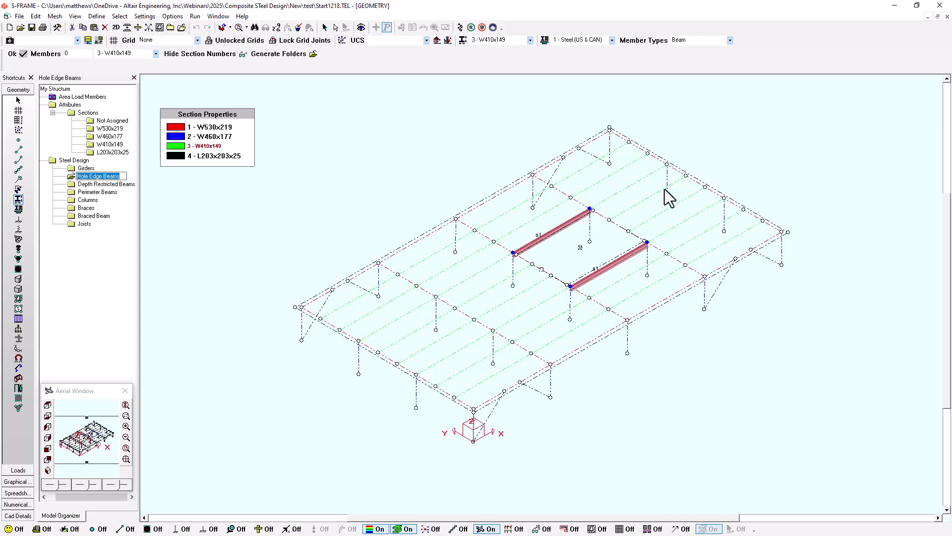
left_click(109, 184)
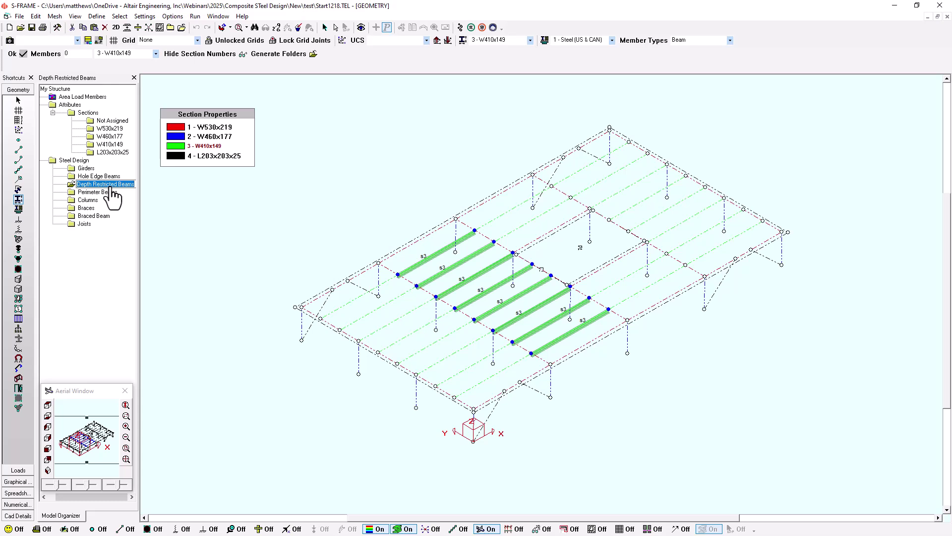
left_click(106, 193)
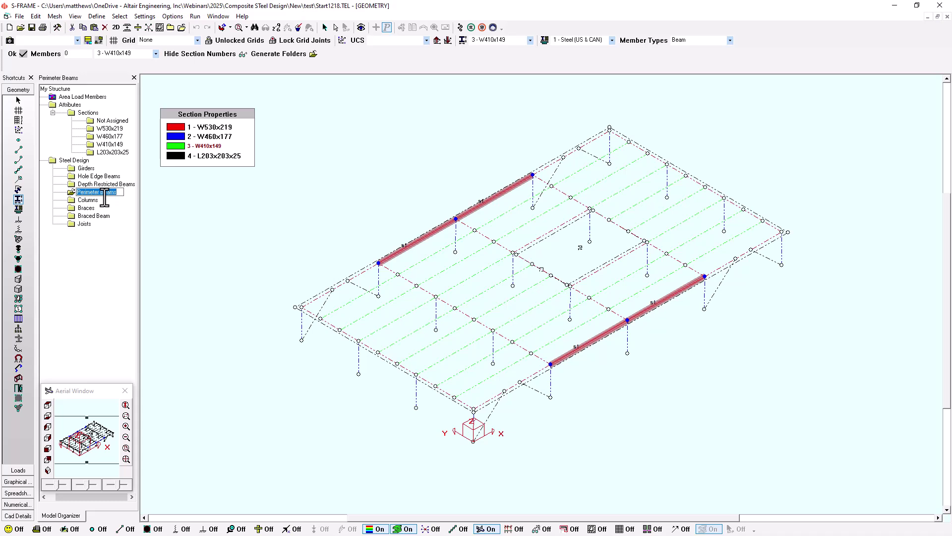
left_click(88, 200)
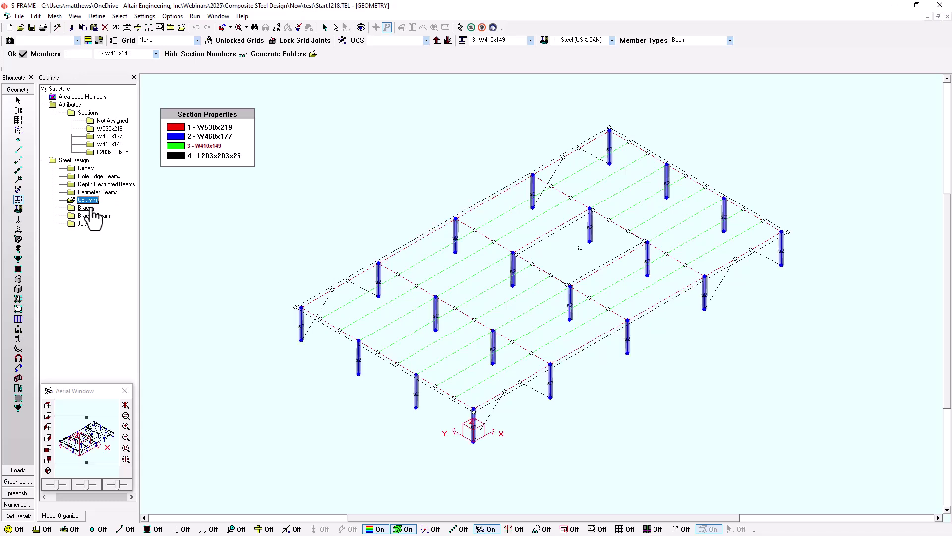
left_click(87, 208)
left_click(92, 216)
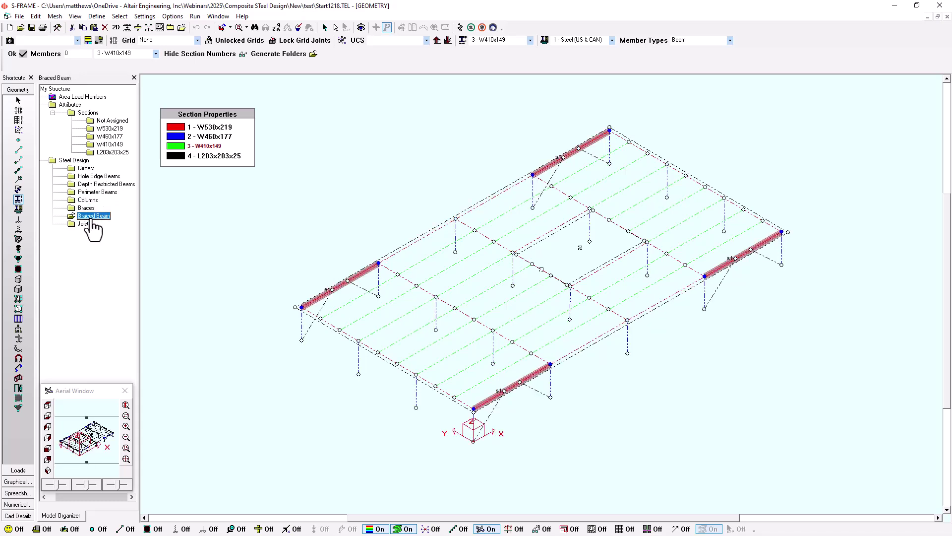
left_click(85, 224)
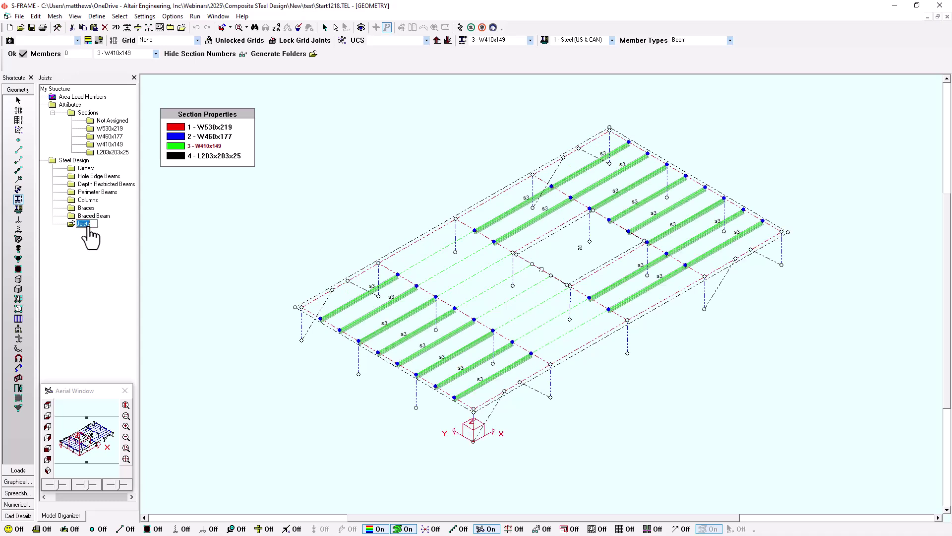
left_click(48, 90)
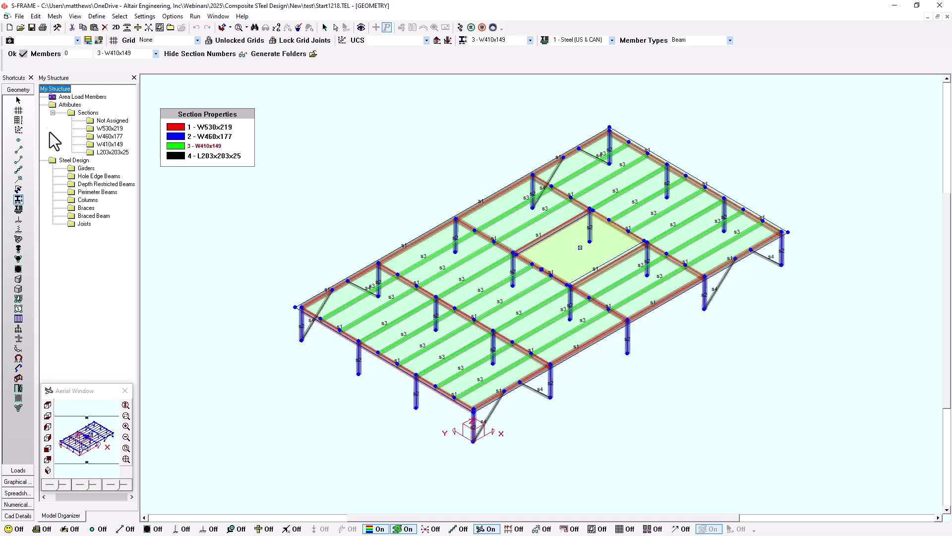
Switch to the load model with rendering off, turn on the display of load symbols and values, and make Slab the active load case.
left_click(22, 471)
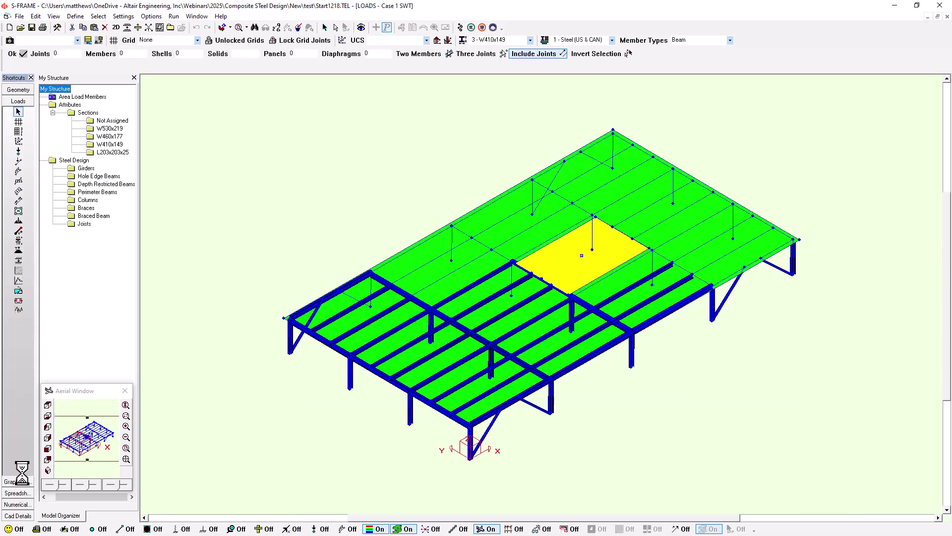
left_click(407, 529)
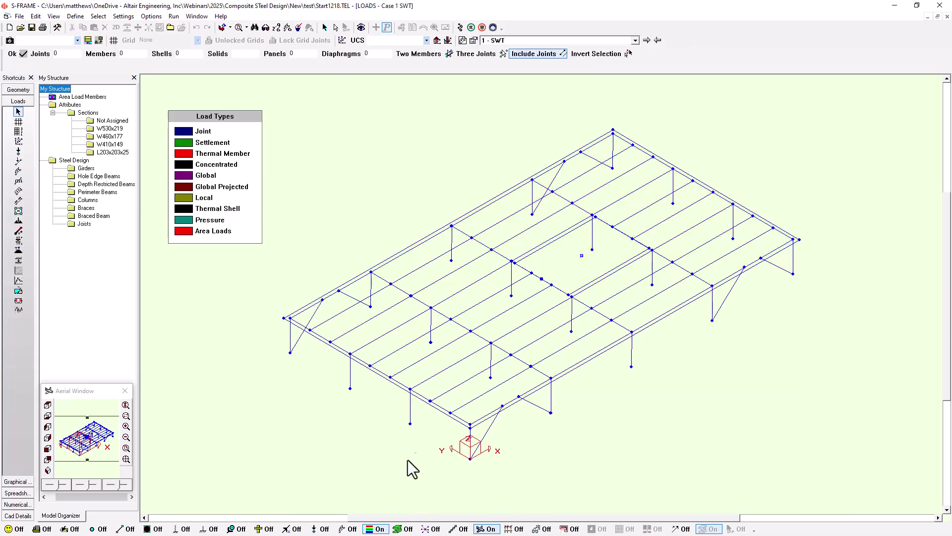
left_click(524, 40)
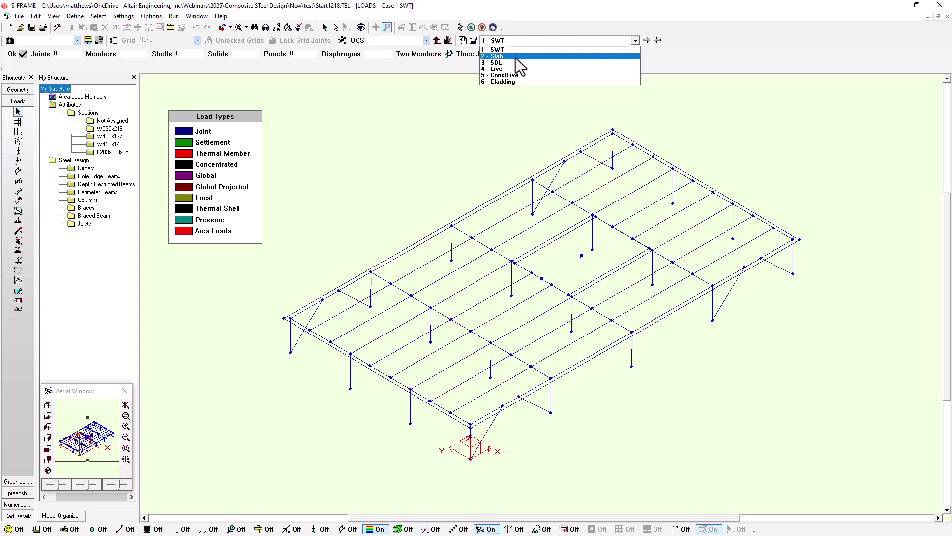
left_click(512, 50)
left_click(320, 529)
left_click(347, 529)
left_click(647, 40)
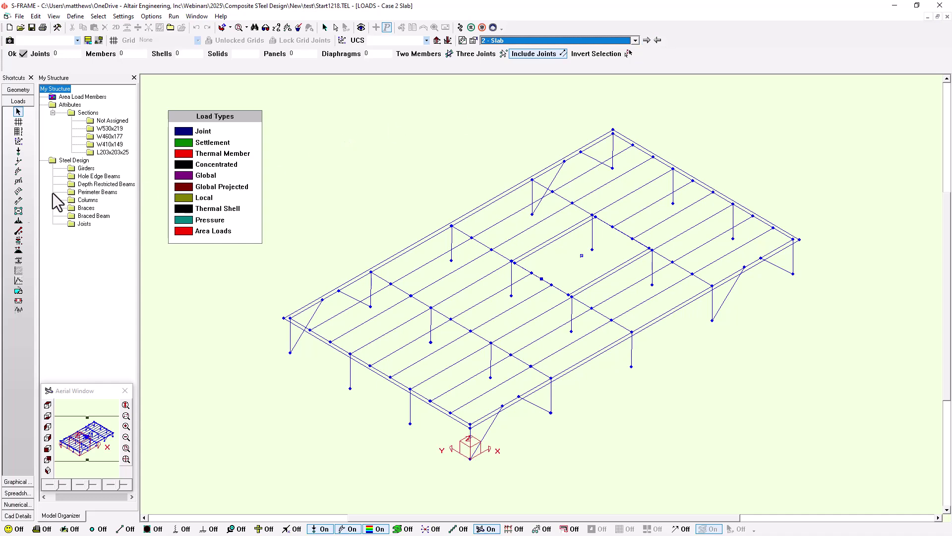
Review the area loads on the floor panels for each load case from Slab through Cladding.
left_click(18, 211)
middle_click_drag(528, 326, 435, 353)
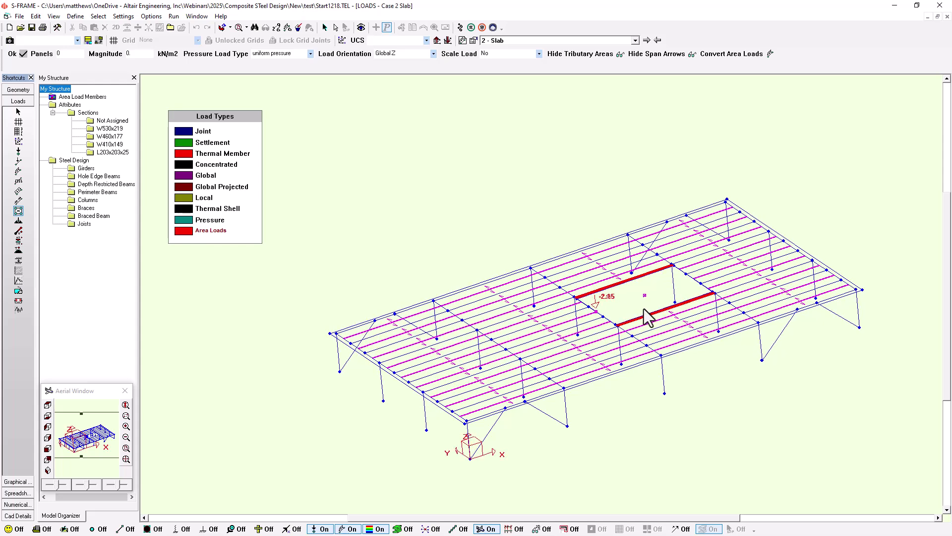
left_click(646, 40)
left_click(646, 40)
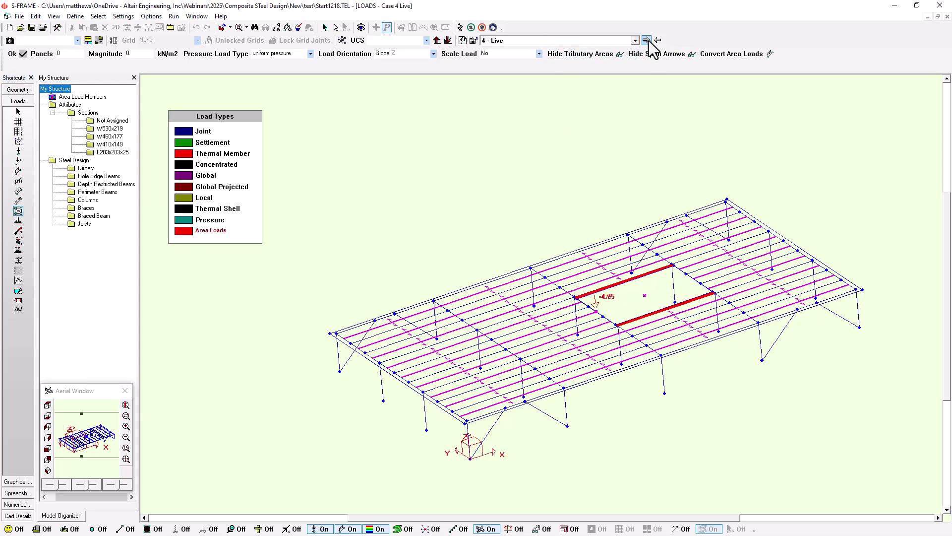
left_click(646, 41)
left_click(646, 40)
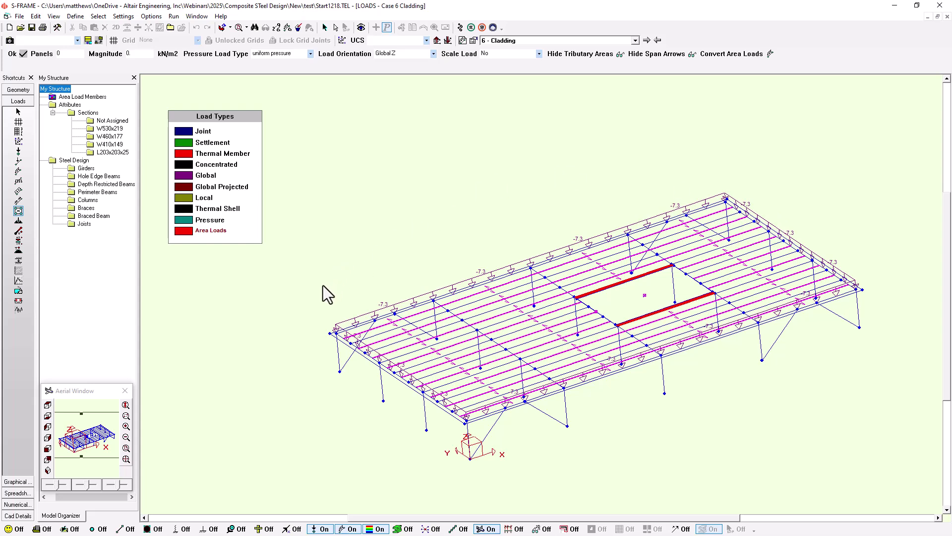
Open the load combinations spreadsheet and widen the combination description column to show the full names.
left_click(22, 495)
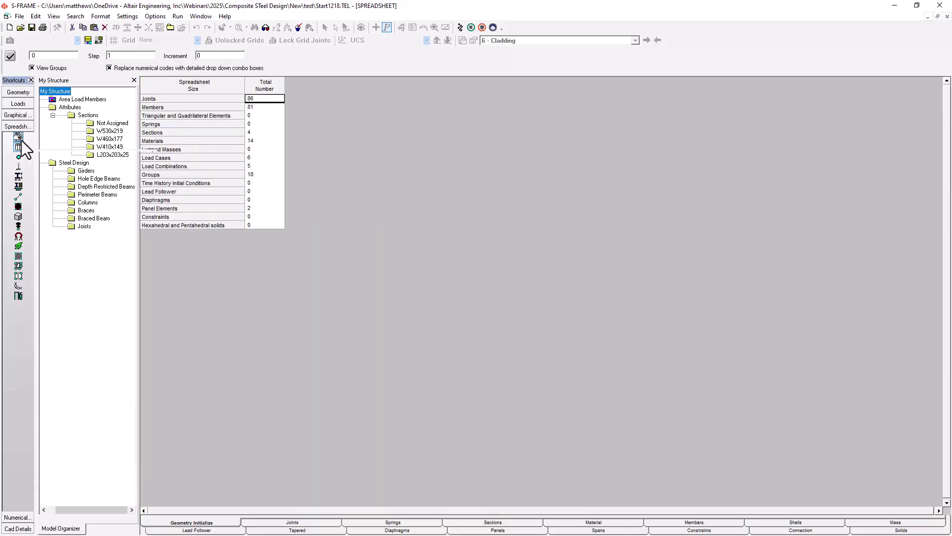
left_click(21, 140)
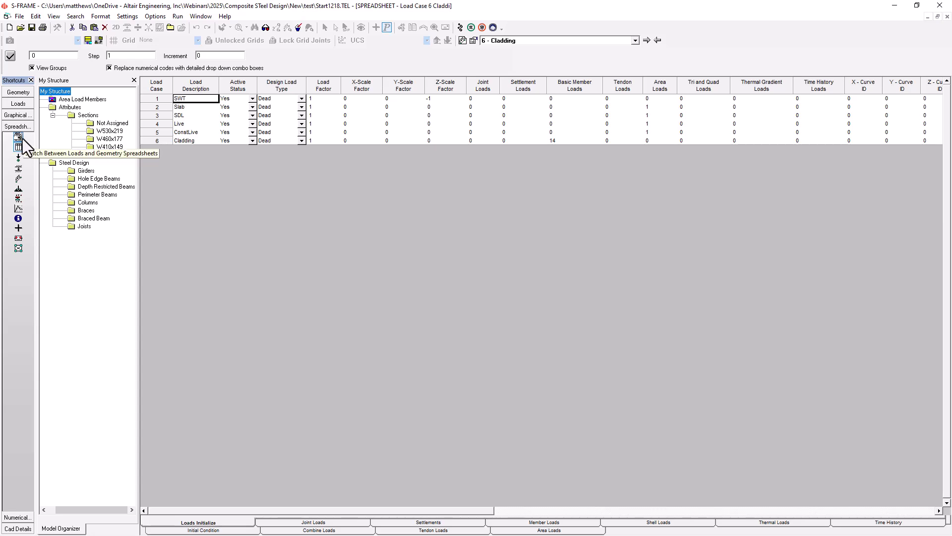
left_click(19, 229)
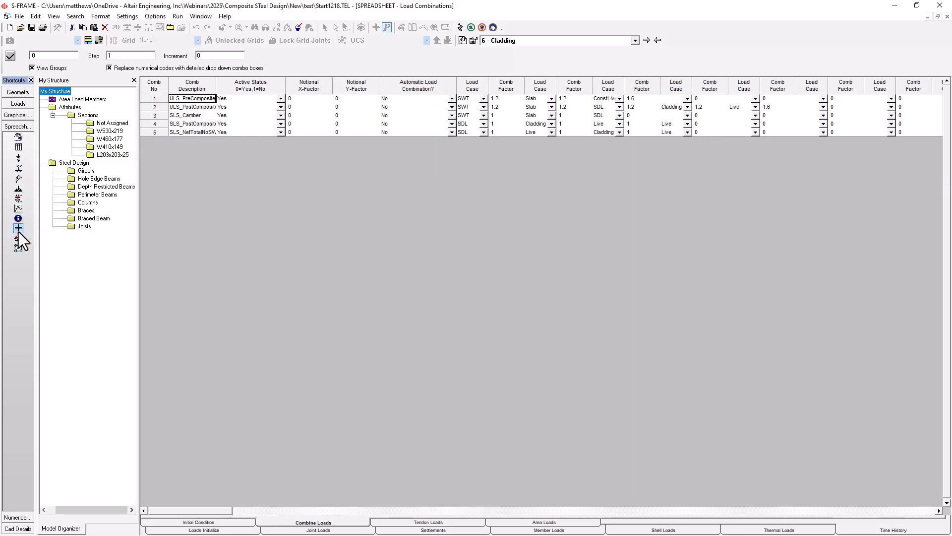
left_click_drag(216, 84, 242, 85)
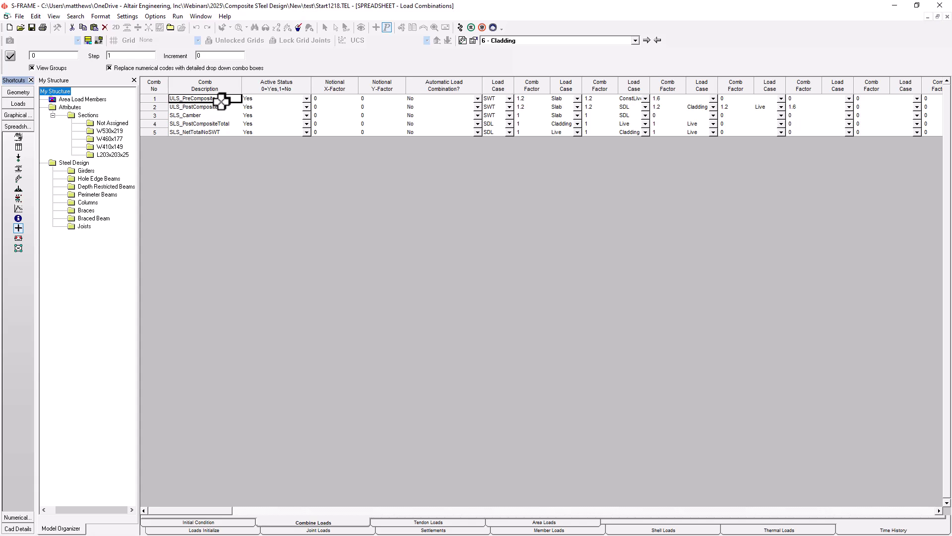
Review the ULS and SLS load combinations from ULS_PostComposite through SLS_NetTotalNoSWT.
left_click(221, 107)
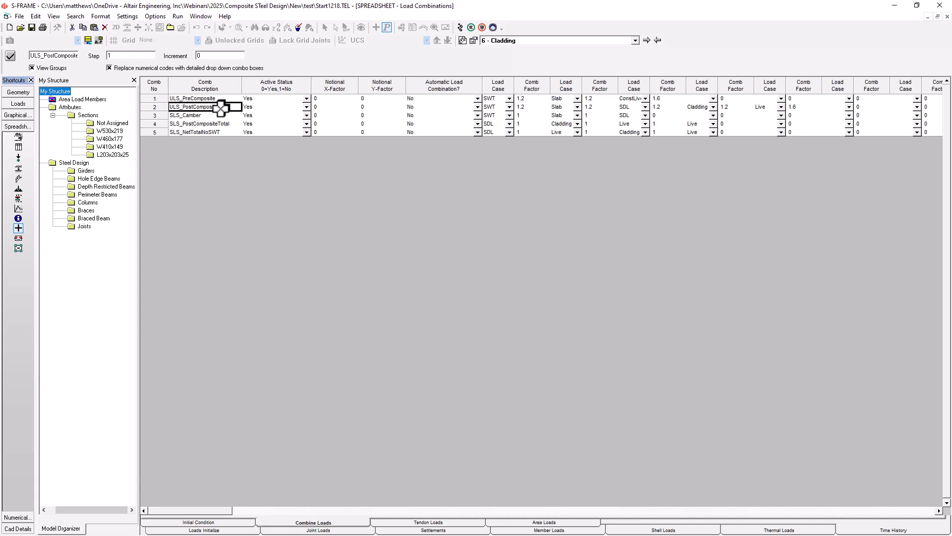
key("Down")
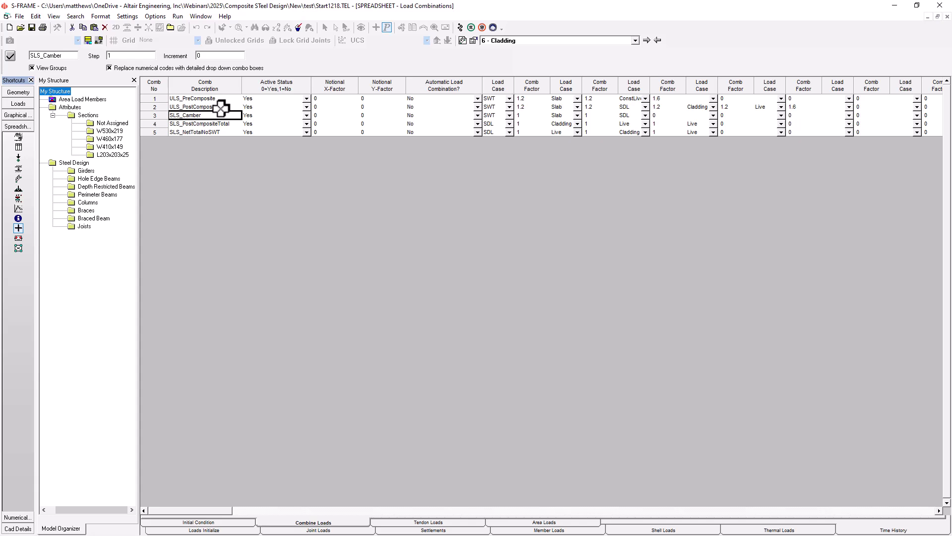
key("Down")
key("Down")
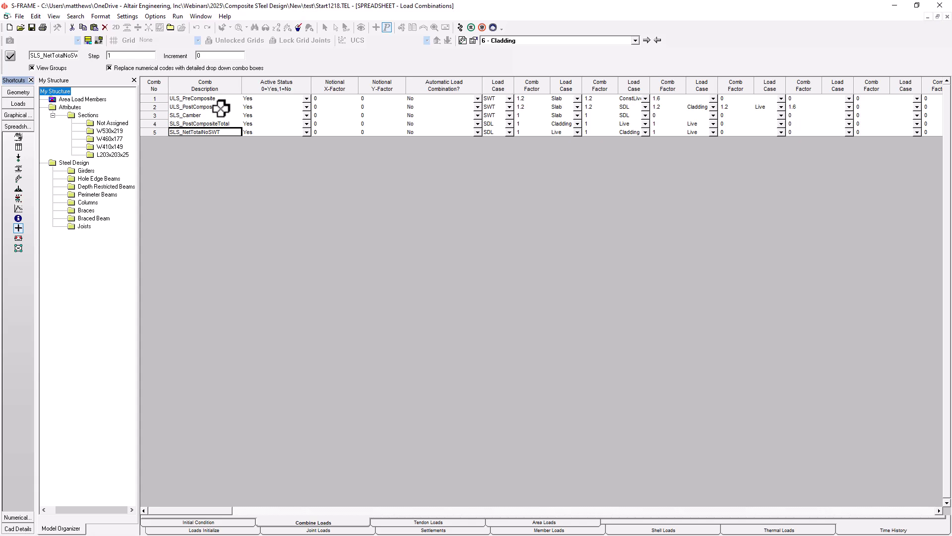
key("Up")
key("Up")
key("Up")
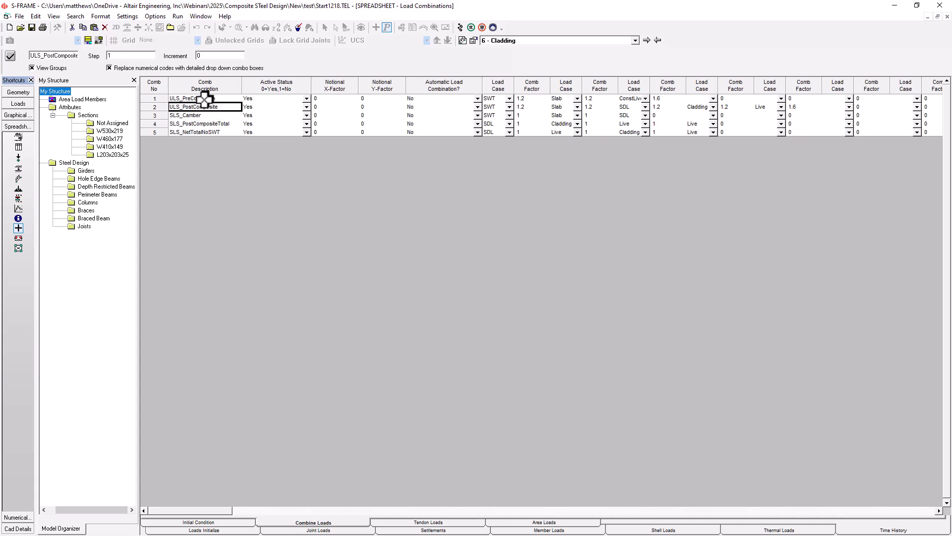
Return to the geometry model and check the steel database and steel design code in the preferences.
left_click(18, 92)
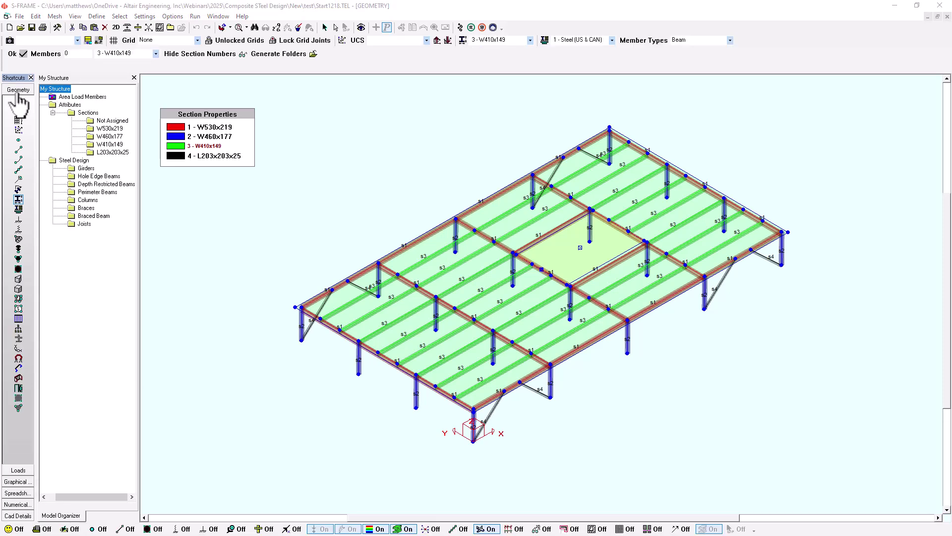
left_click(144, 18)
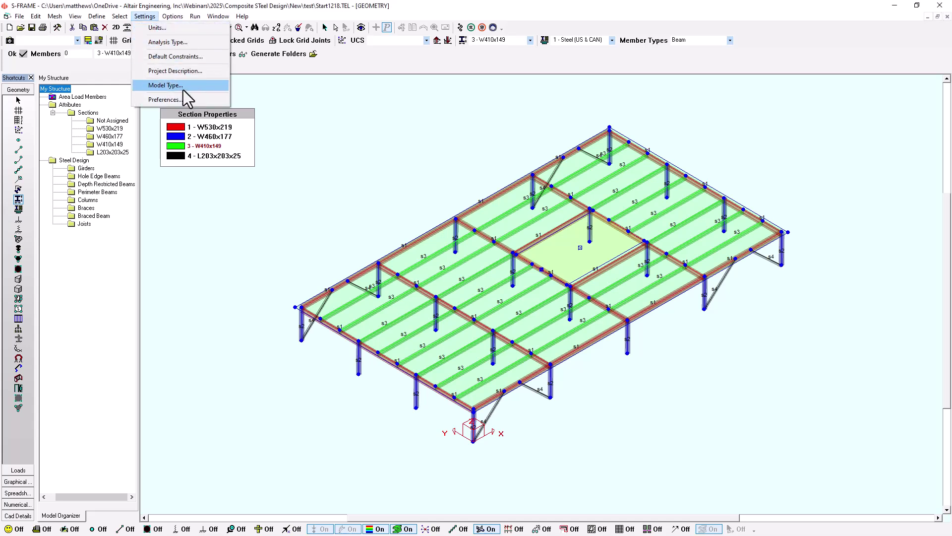
left_click(182, 103)
left_click_drag(415, 162, 559, 127)
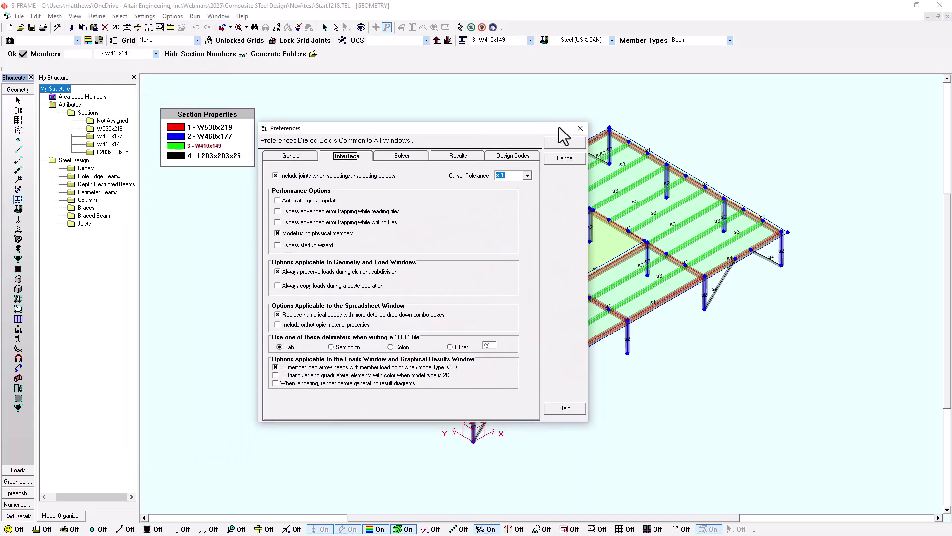
left_click(516, 157)
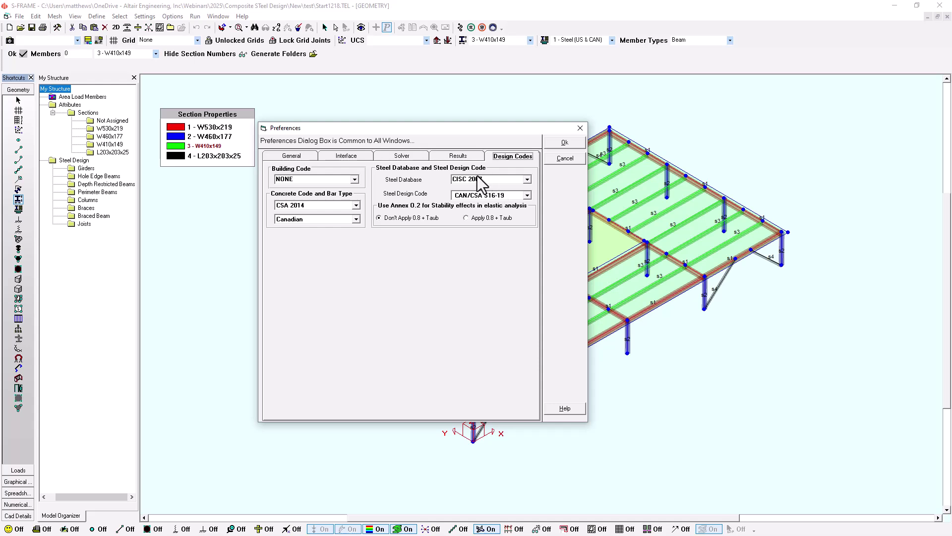
Enable a staged construction sequence in the solver preferences and limit it to analysis and design of composite floors.
left_click(392, 158)
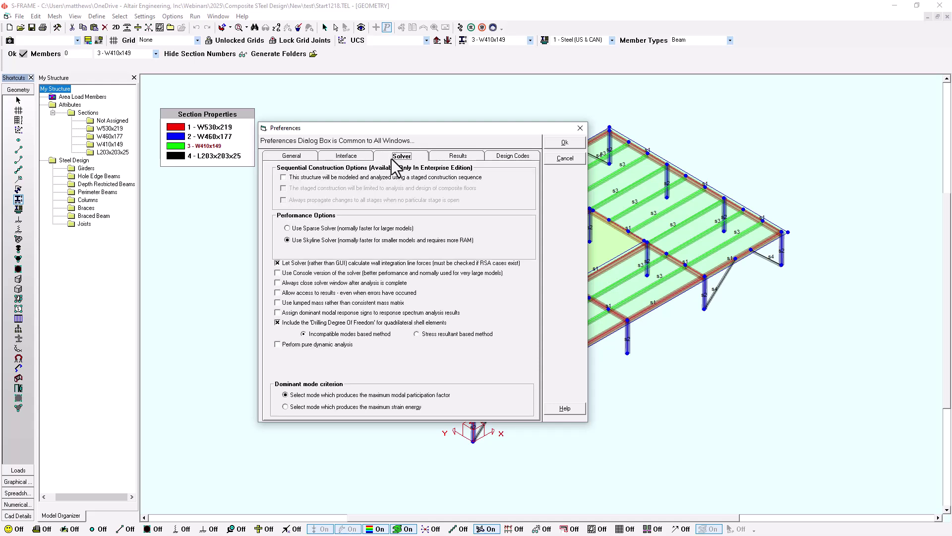
mouse_move(322, 180)
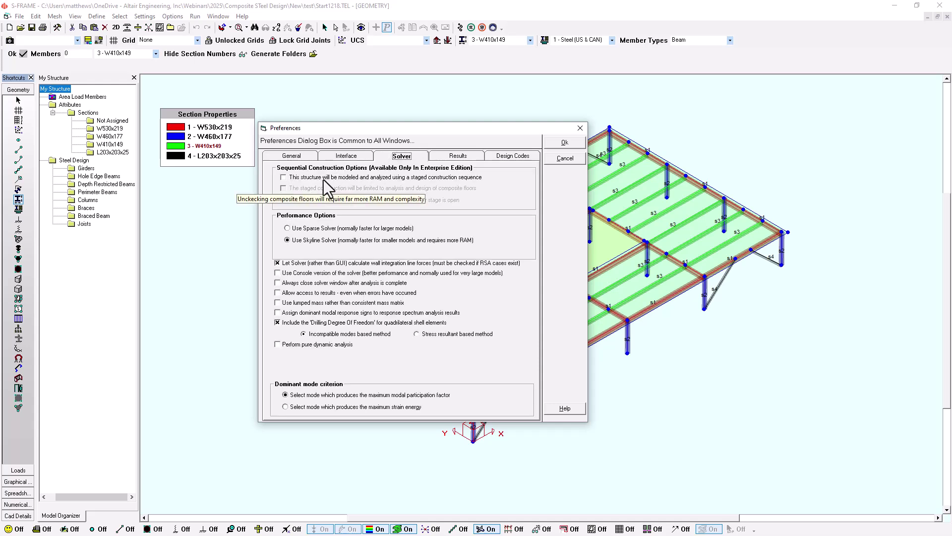
left_click(394, 179)
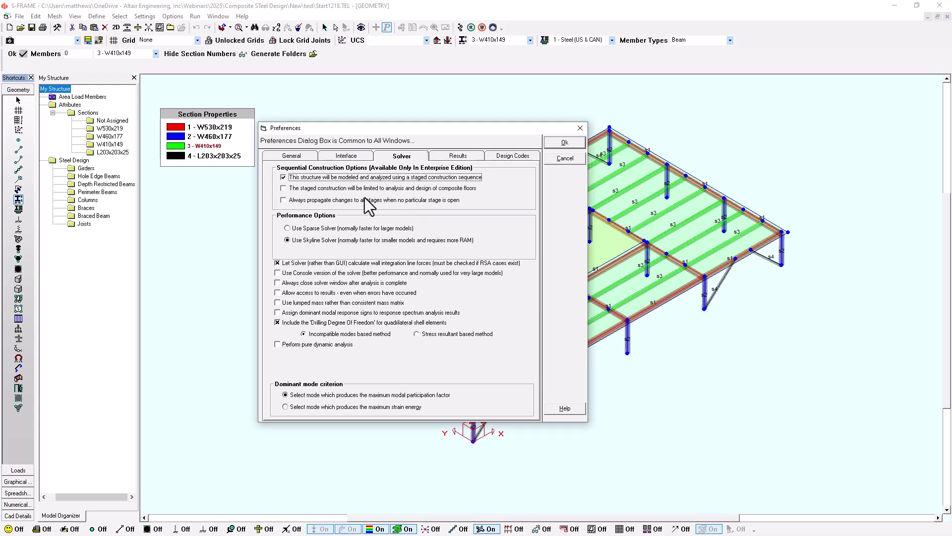
left_click(334, 189)
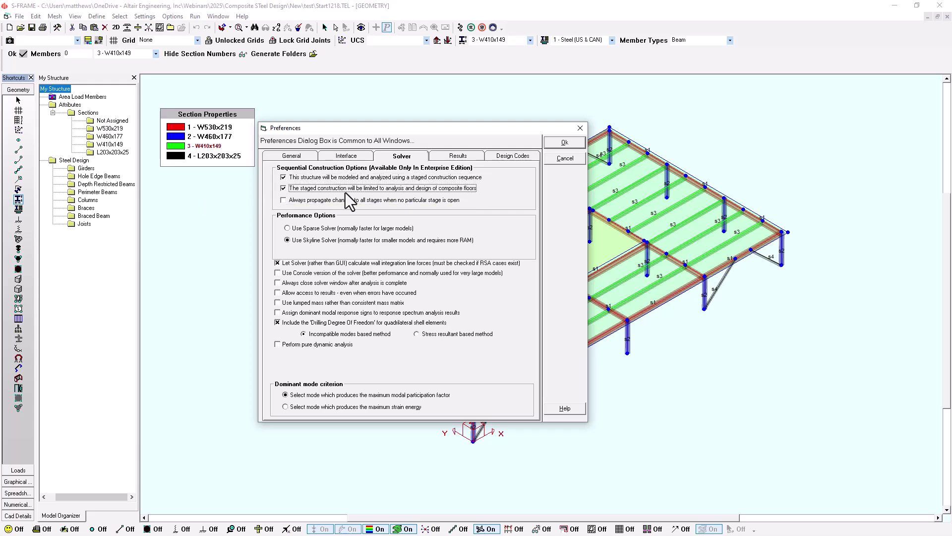
left_click(574, 143)
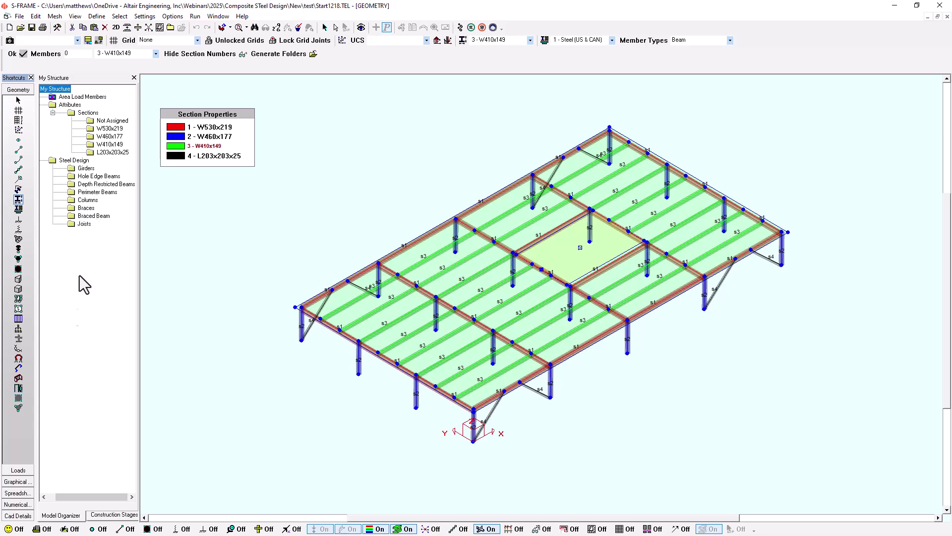
Show the construction sequence and make Pre-Composite the active stage.
left_click(114, 515)
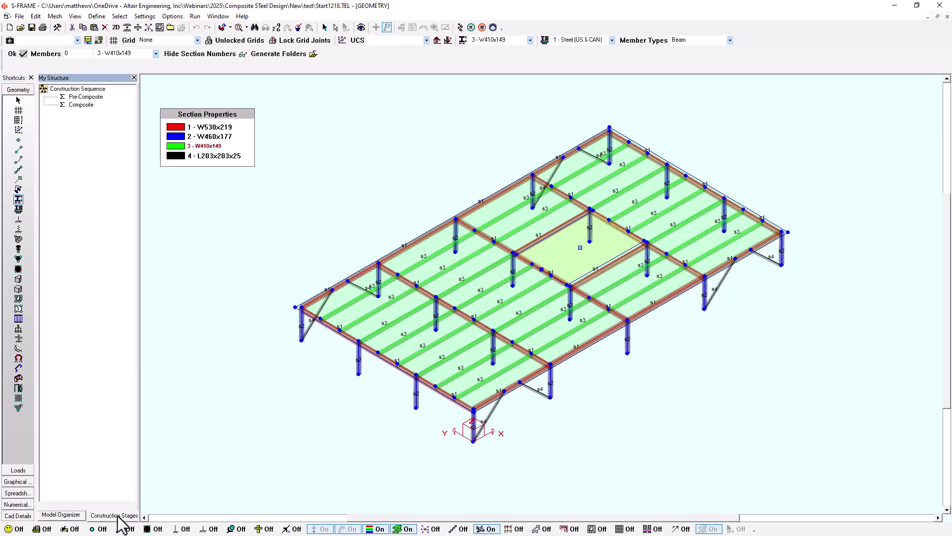
left_click(81, 98)
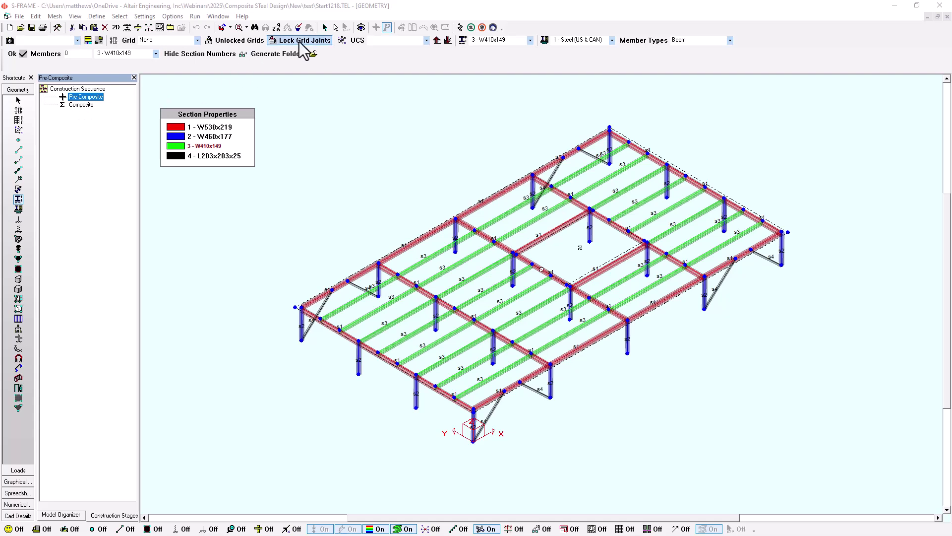
Run the staged analysis and display the y-moment diagrams for the SWT load case.
left_click(461, 27)
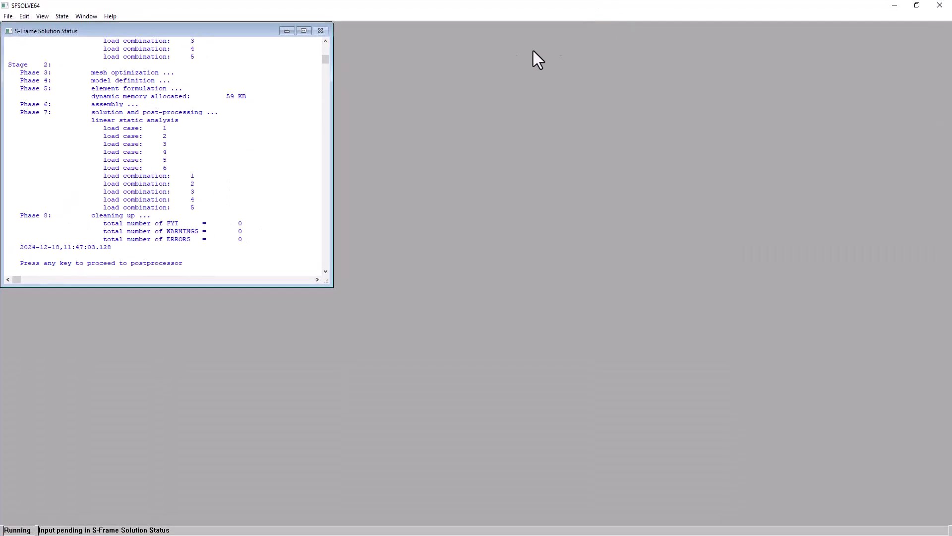
left_click_drag(326, 42, 326, 42)
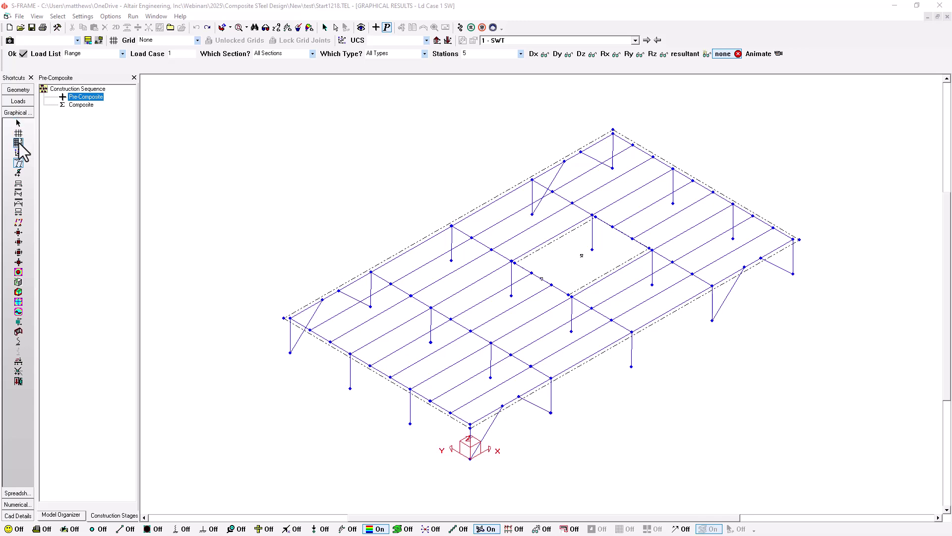
left_click(18, 202)
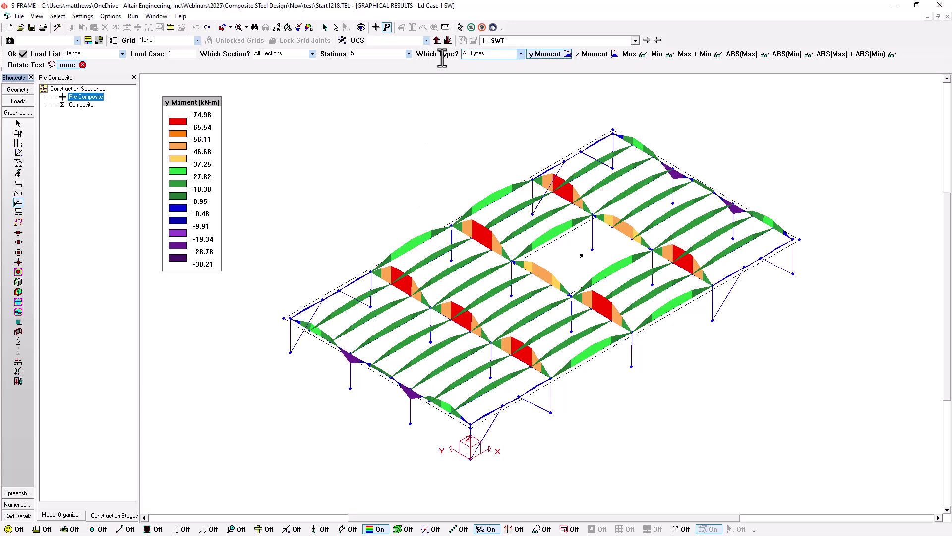
Start the CAN/CSA S16-19 steel design module and switch from code check input to design input.
left_click(471, 28)
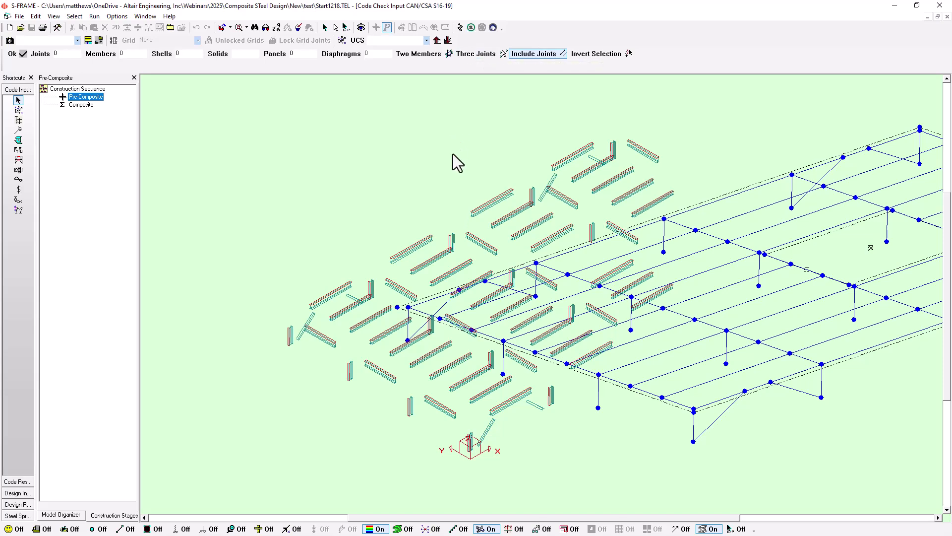
scroll(450, 194, "down", 3)
middle_click_drag(463, 216, 308, 227)
scroll(334, 222, "up", 2)
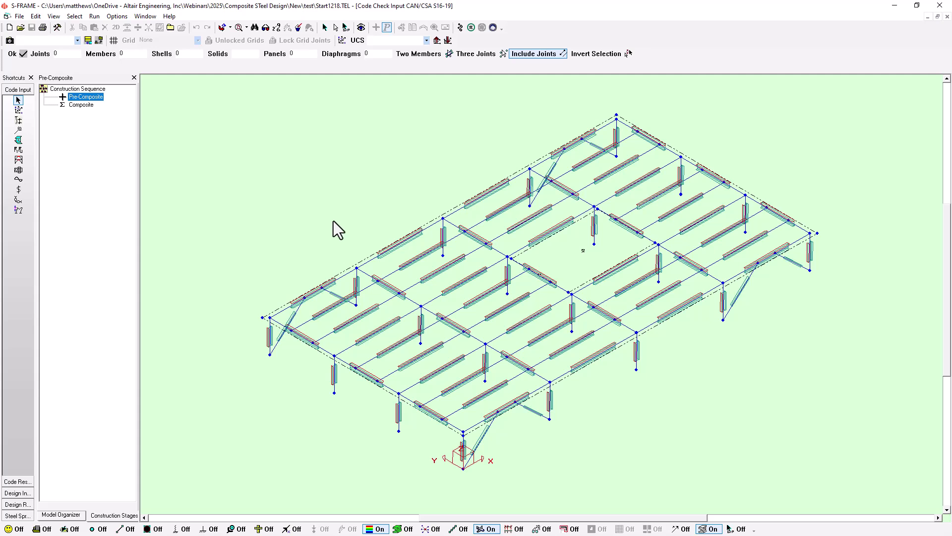
left_click(26, 496)
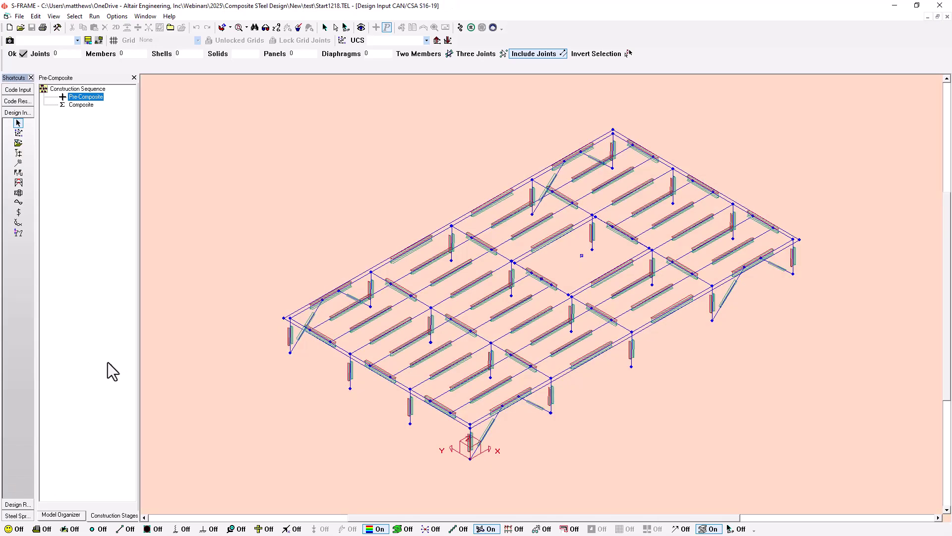
Make Composite the active stage and display the design group names on all members.
left_click(76, 106)
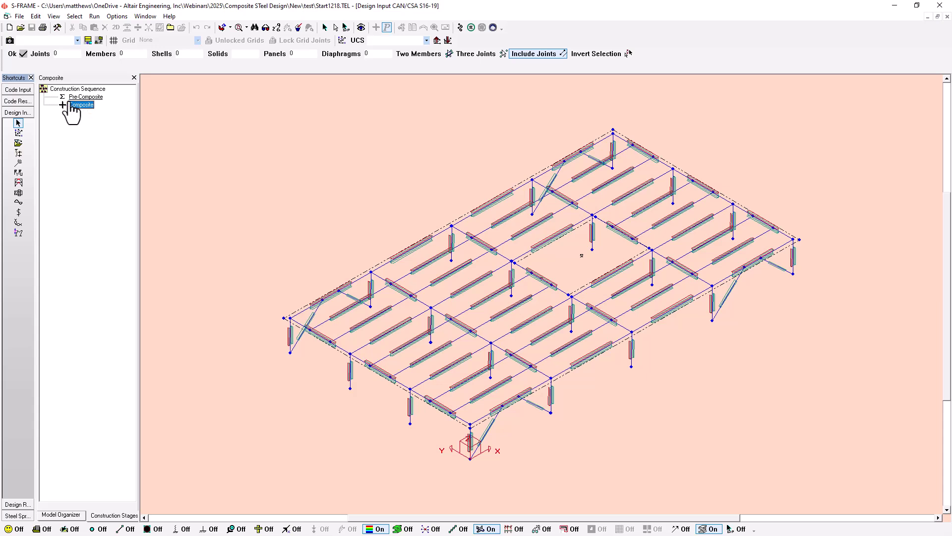
left_click(53, 16)
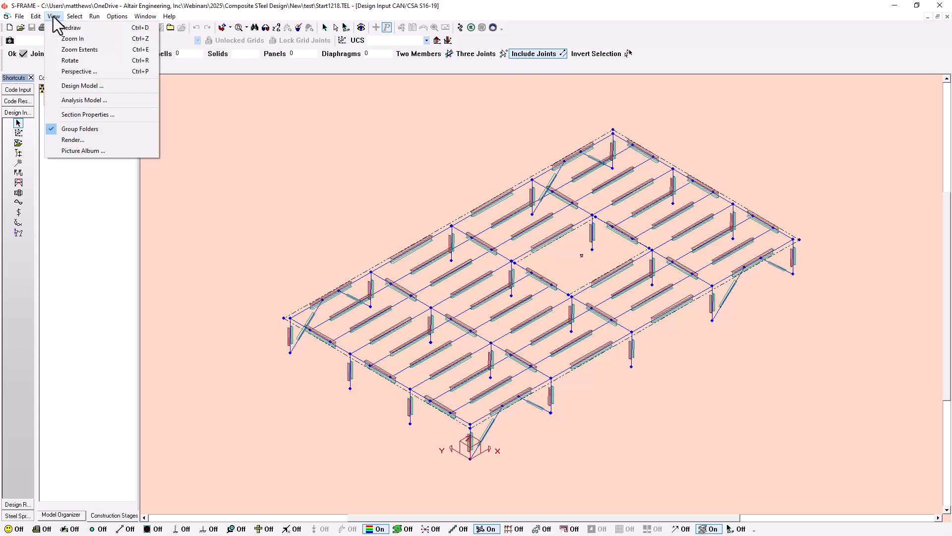
left_click(72, 89)
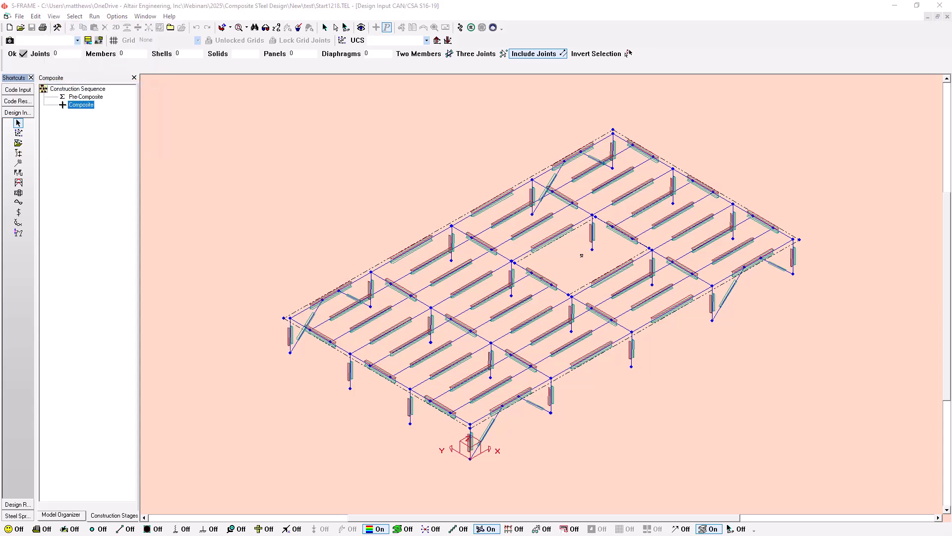
left_click_drag(110, 177, 273, 173)
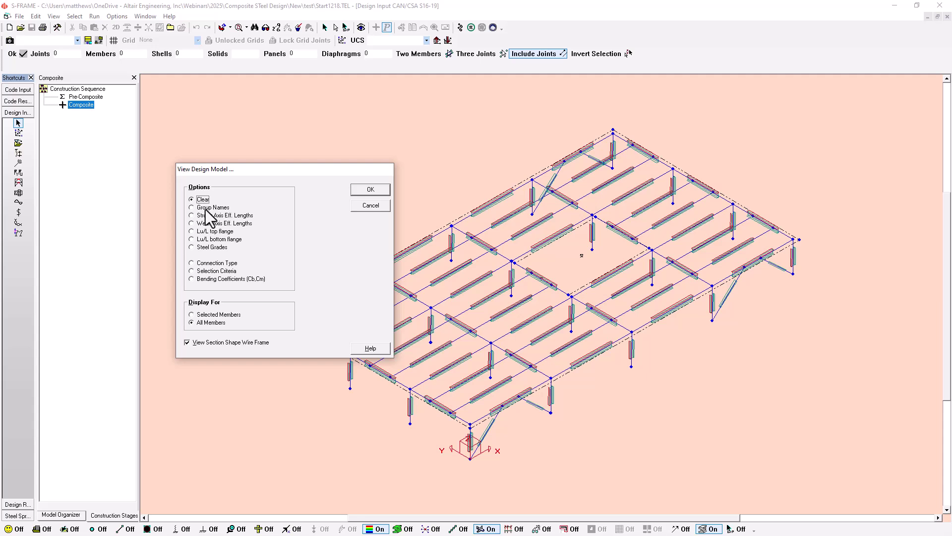
left_click(370, 190)
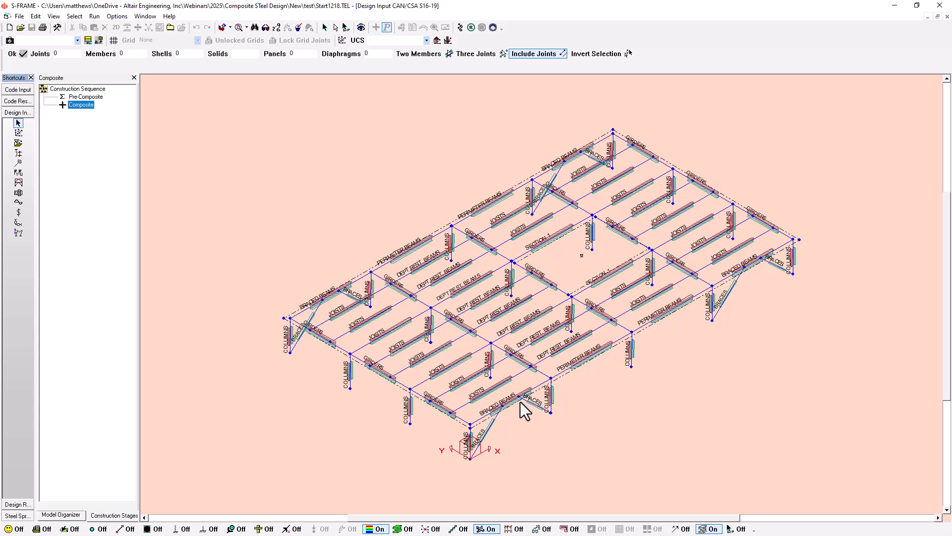
Remove the two beams along the floor opening from their current design group.
left_click(336, 28)
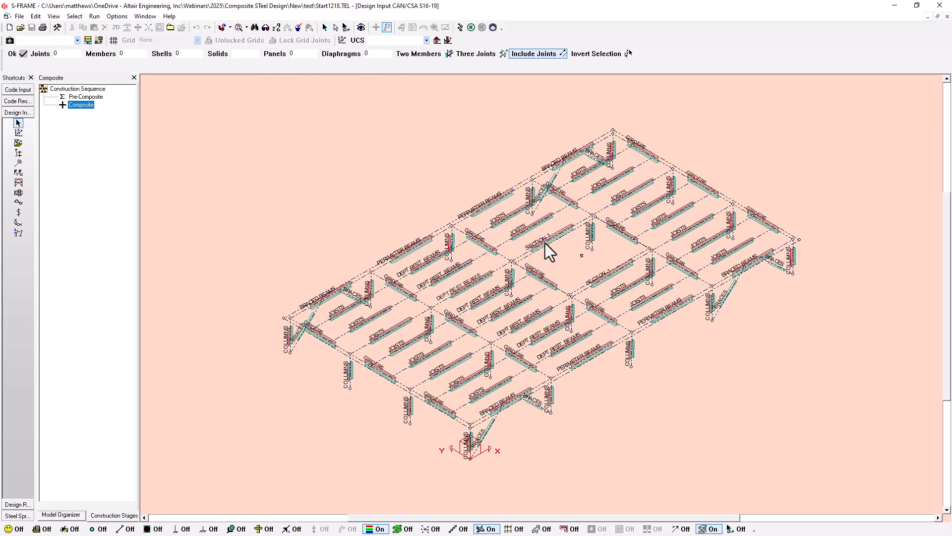
left_click(533, 251)
left_click(36, 16)
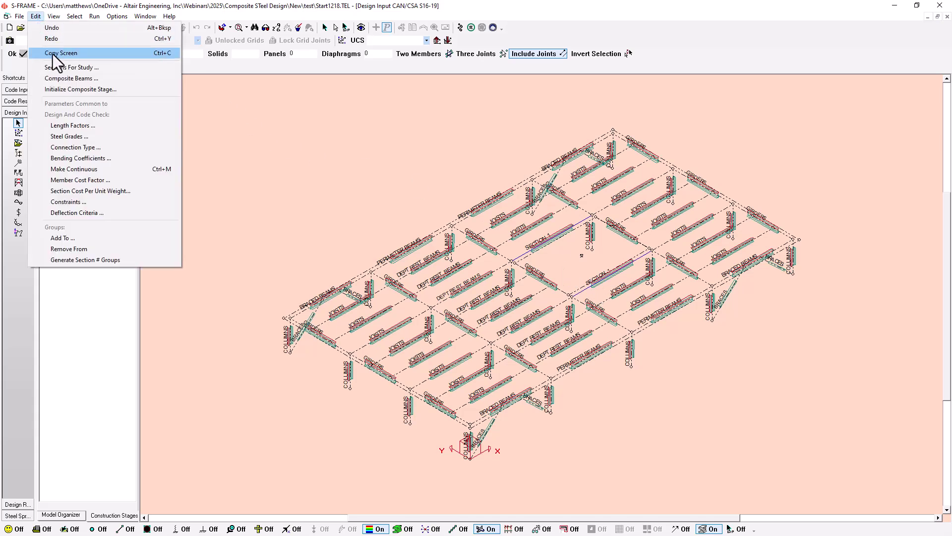
left_click(106, 248)
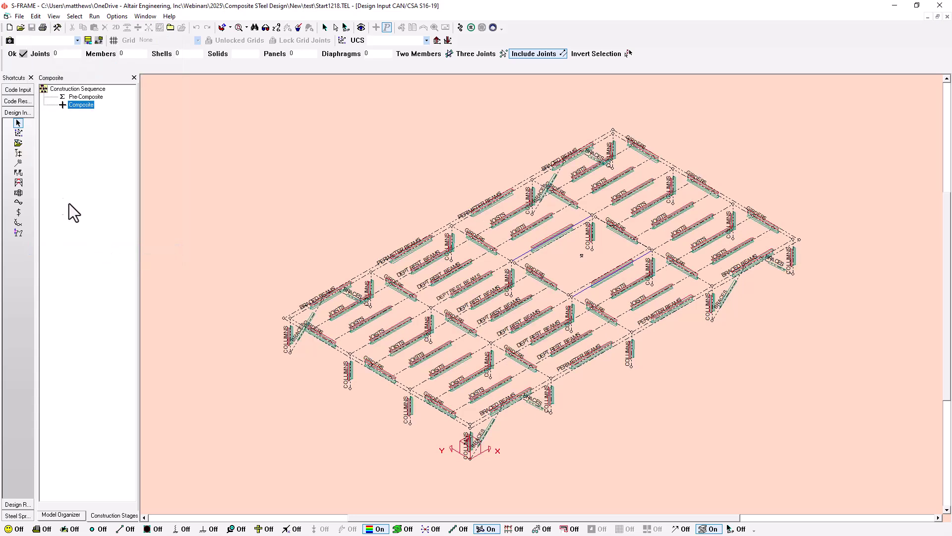
Assign the opening's two edge beams to a new design group named Hole Edge Beams, with W610-W530 as the sections for study.
left_click(19, 144)
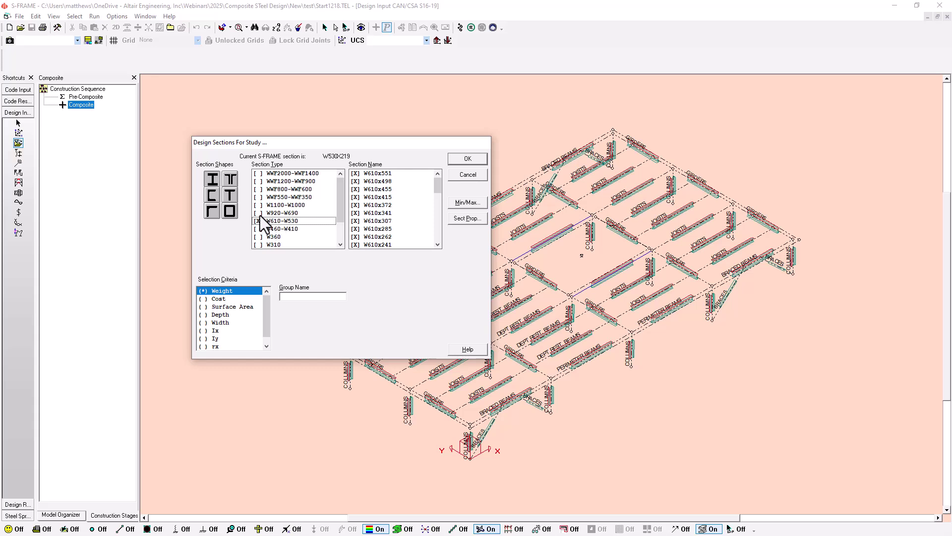
left_click(314, 297)
type("Hole Edge Beams")
scroll(392, 179, "down", 9)
scroll(391, 213, "up", 10)
left_click(467, 159)
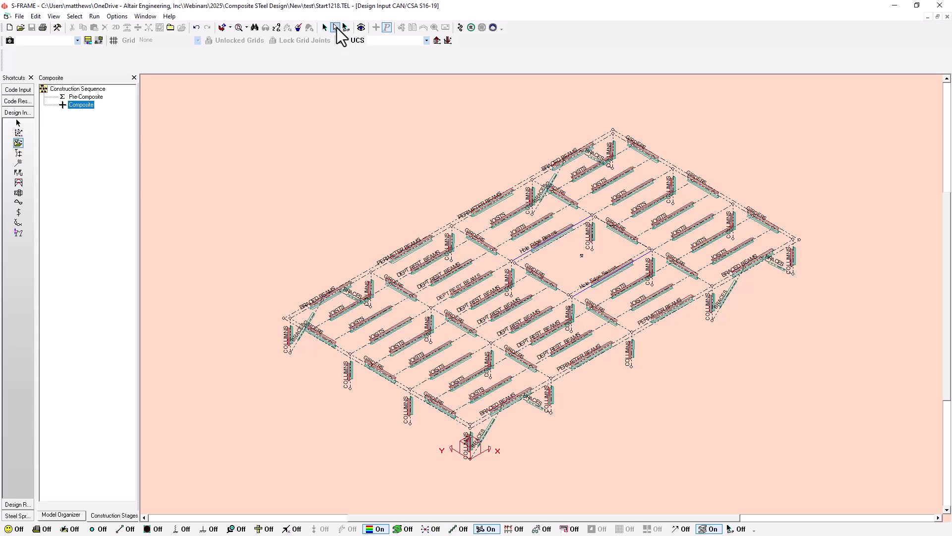
Deselect the hole edge beams and select all members of the depth restricted beams group.
left_click(382, 82)
left_click(18, 124)
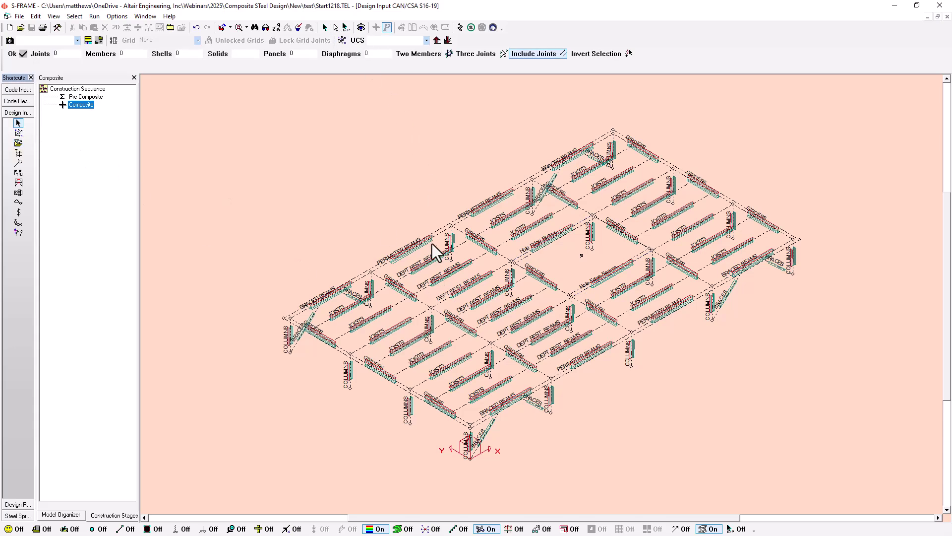
left_click(424, 287)
left_click(349, 29)
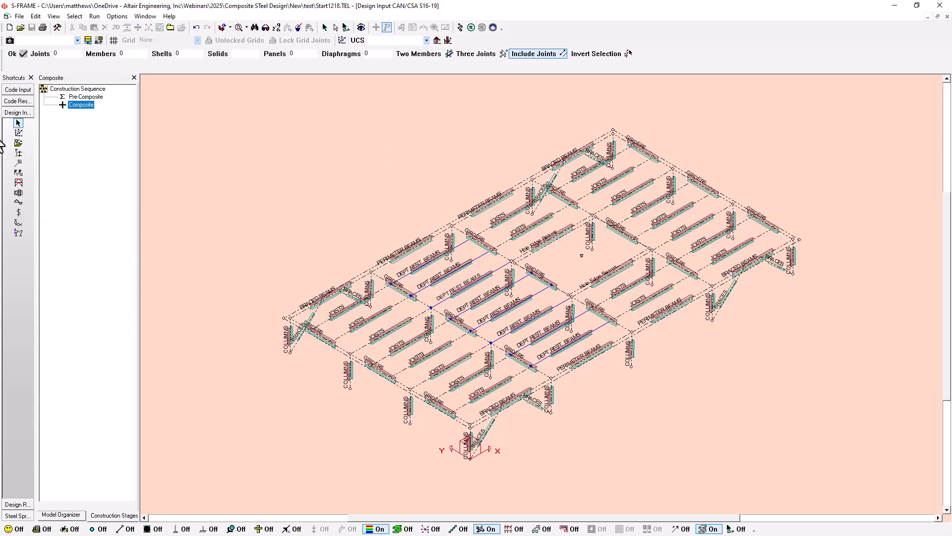
Filter the depth restricted beams' W460-W410 design sections to a maximum depth d of 420 mm and apply the reduced section list.
left_click(19, 143)
left_click_drag(257, 155, 385, 128)
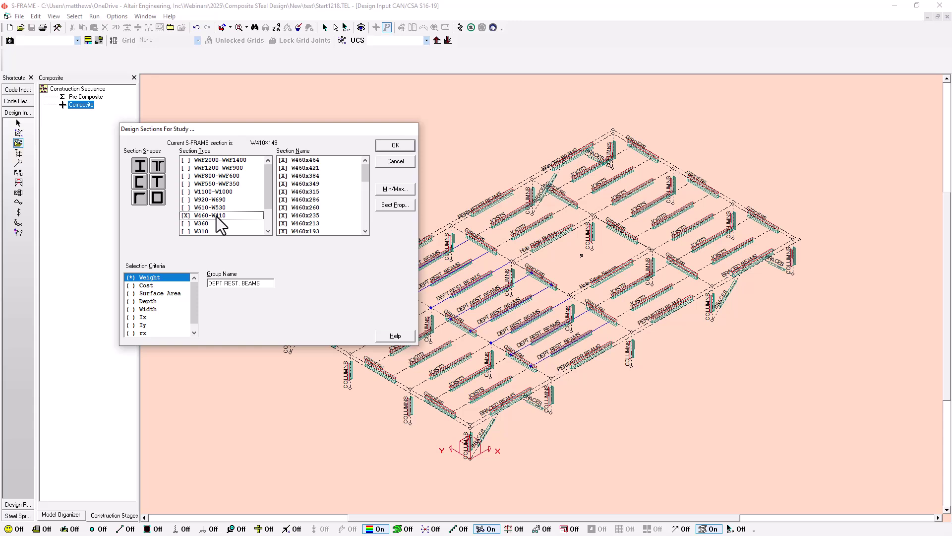
left_click(387, 190)
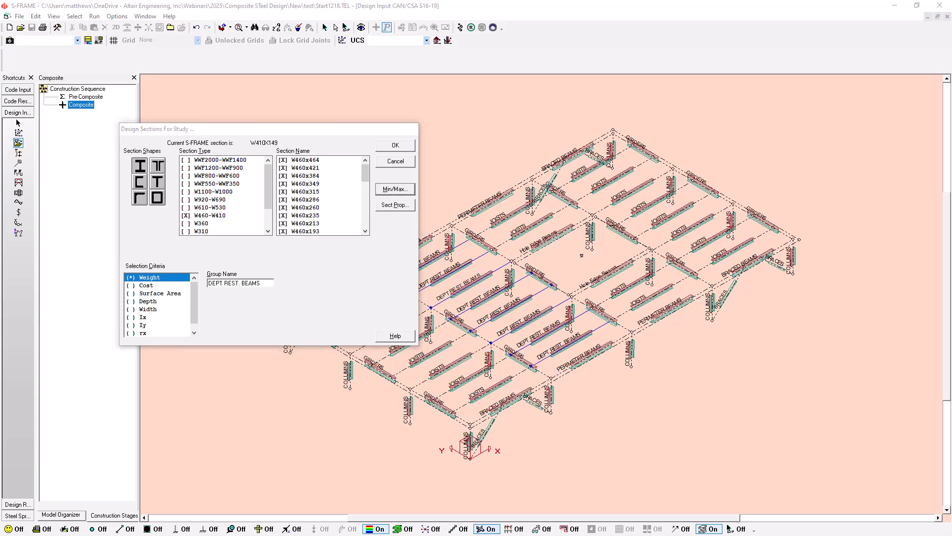
left_click_drag(172, 186, 459, 142)
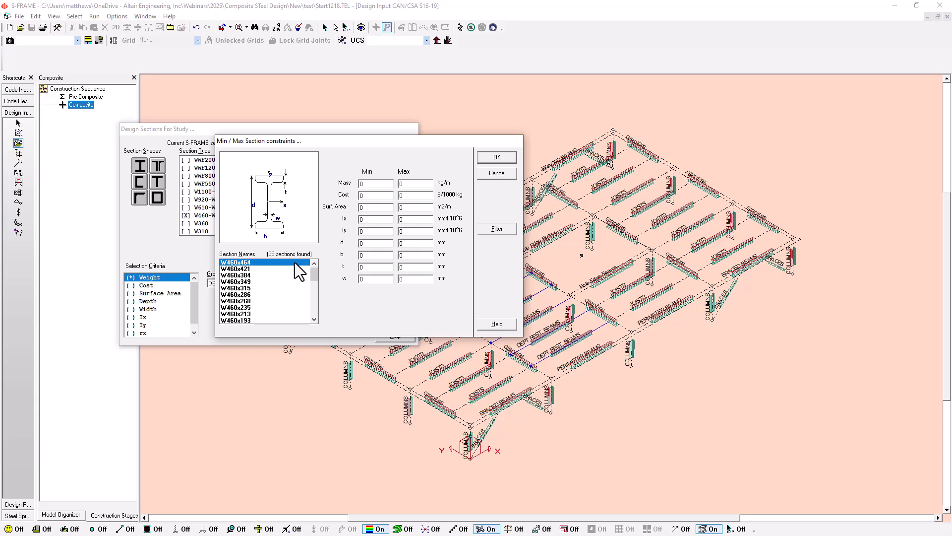
double_click(427, 244)
type("420")
left_click(507, 228)
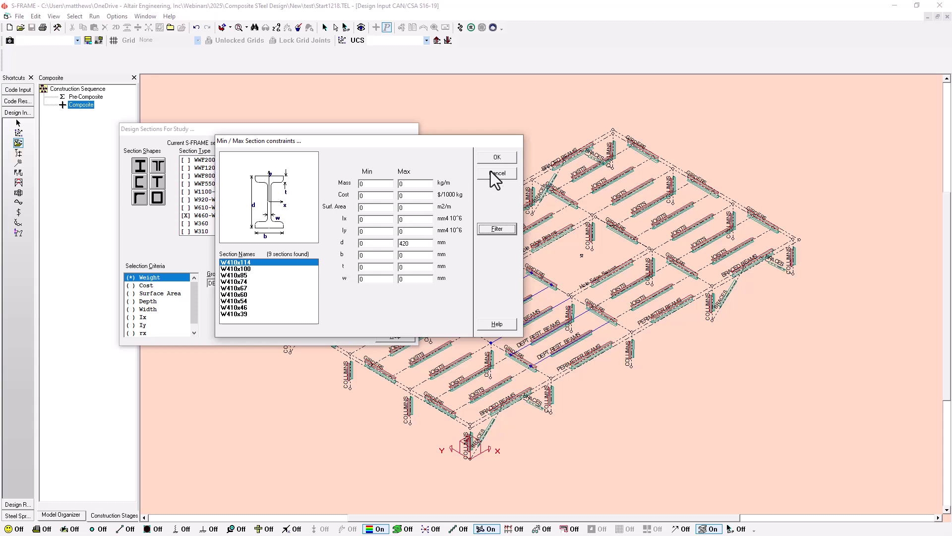
left_click(497, 157)
scroll(312, 193, "down", 3)
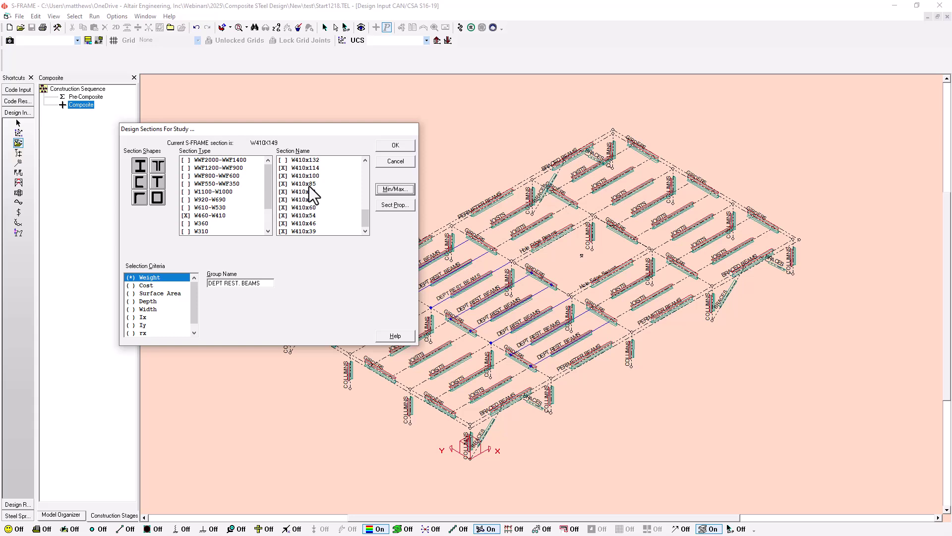
left_click(395, 146)
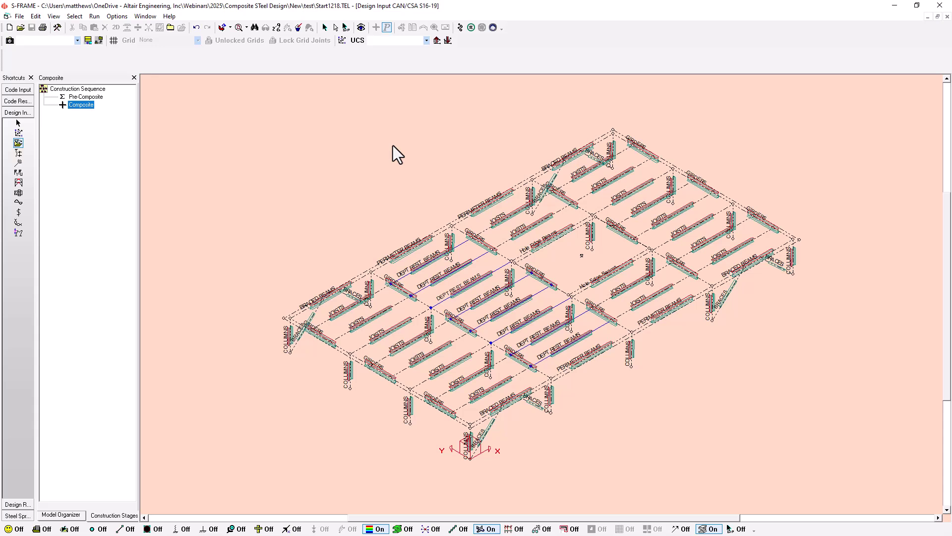
For all members, enable deflection checks for Live, Cladding, SLS_Camber, SLS_PostCompositeTotal and SLS_NetTotalNoSWT in the load case deflection criteria.
left_click(335, 29)
left_click(18, 235)
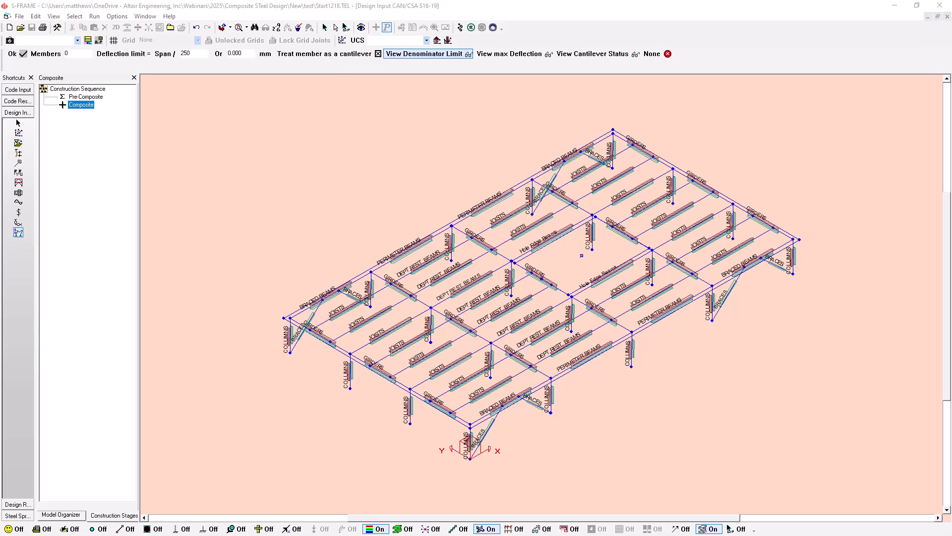
left_click(424, 54)
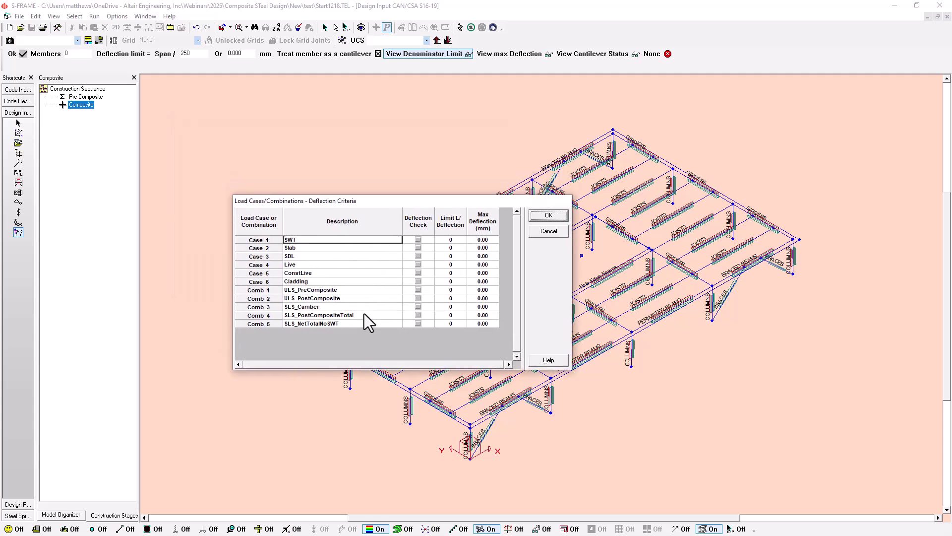
left_click(418, 265)
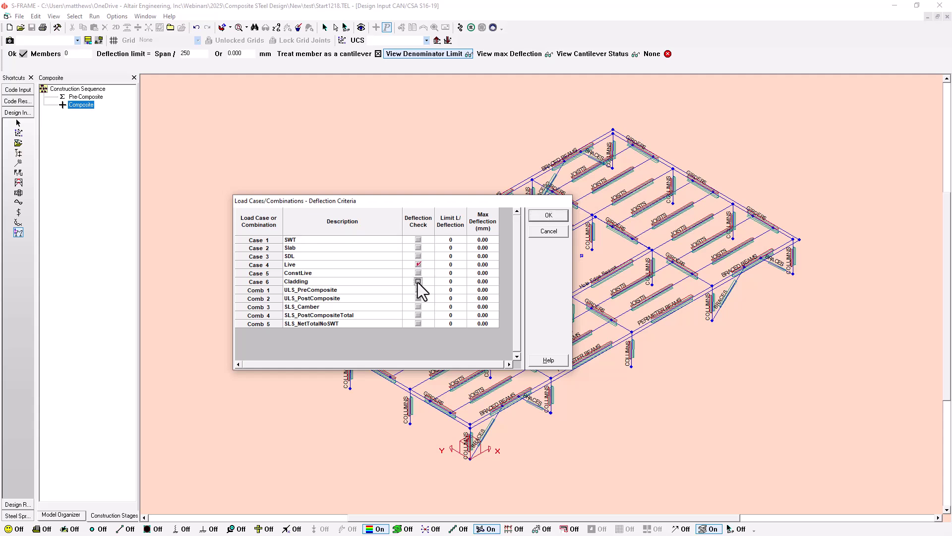
left_click(418, 281)
left_click(418, 307)
left_click(418, 315)
left_click(418, 323)
Set the deflection limits to L/360 for Live and L/750 with a 15 mm maximum for Cladding.
left_click(457, 263)
left_click(483, 284)
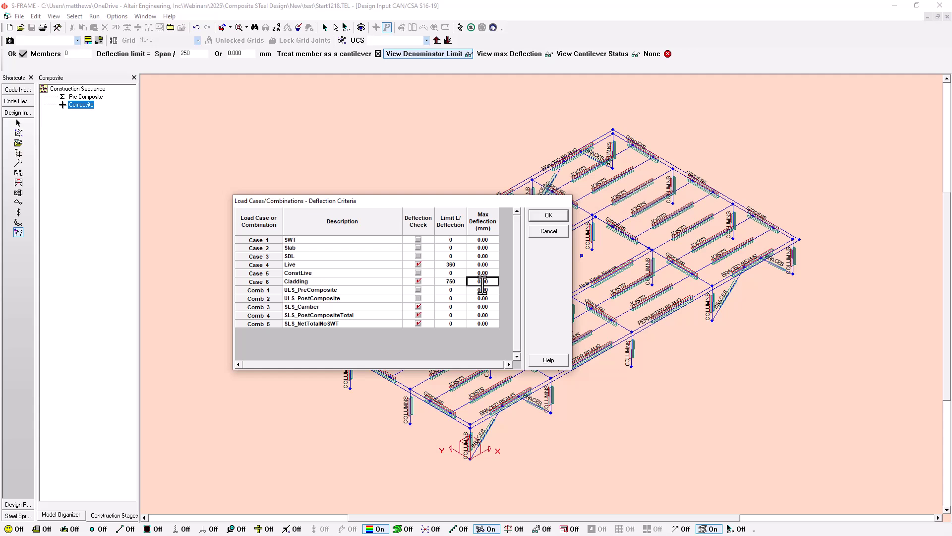
type("15")
left_click(483, 275)
left_click(476, 285)
Enter the span deflection limits for SLS_PostCompositeTotal and SLS_NetTotalNoSWT, using L/180 for the latter, and apply the deflection criteria.
left_click(461, 307)
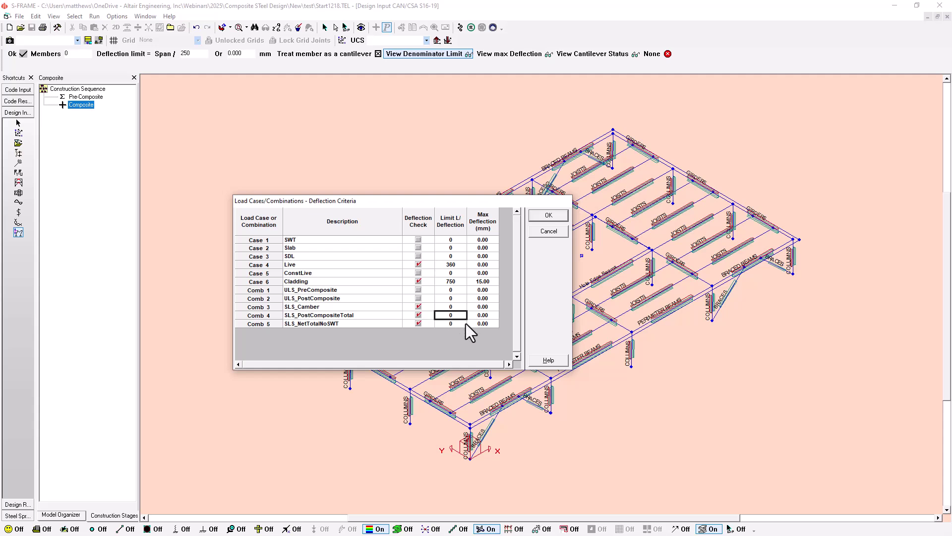
type("24")
left_click(465, 323)
type("180")
left_click(463, 316)
left_click(563, 218)
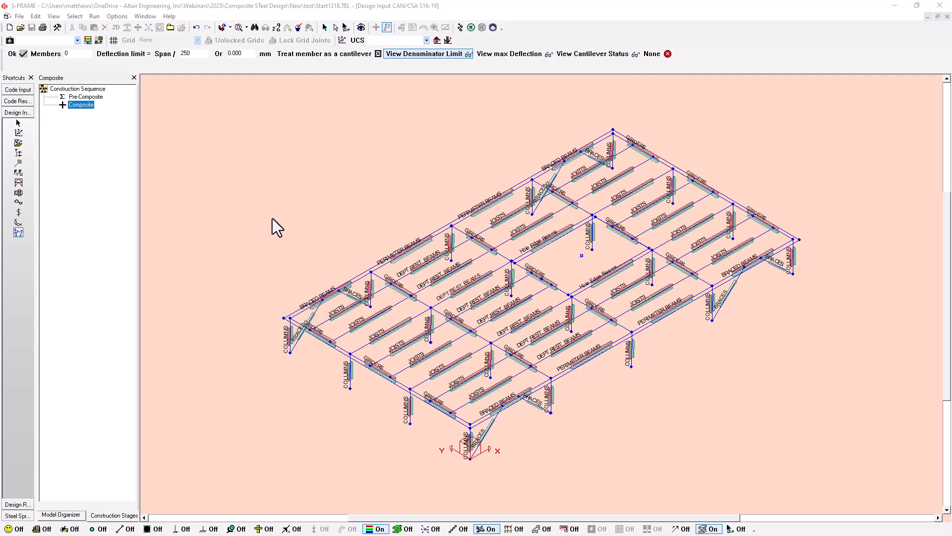
Start the composite stage initialization and include slab overhang in the effective width calculations of exterior spans.
left_click(35, 16)
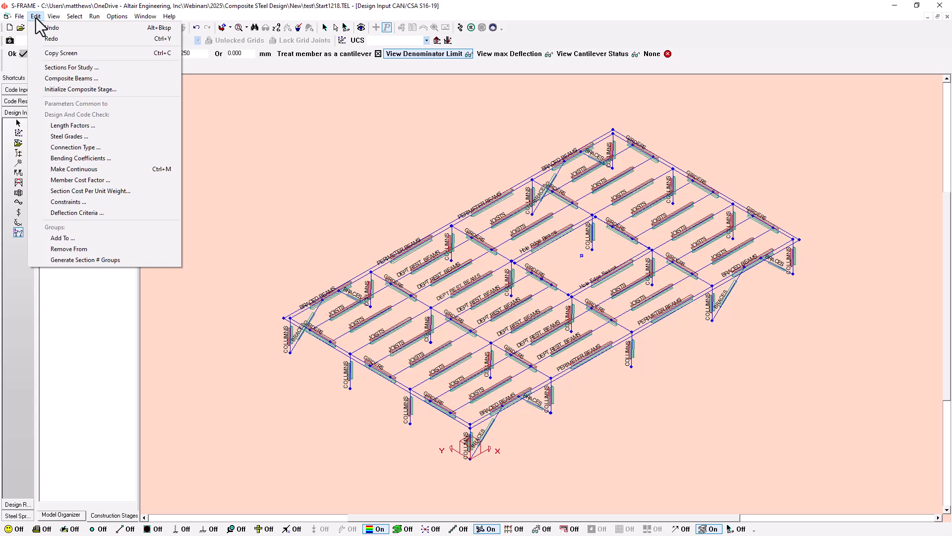
left_click(93, 91)
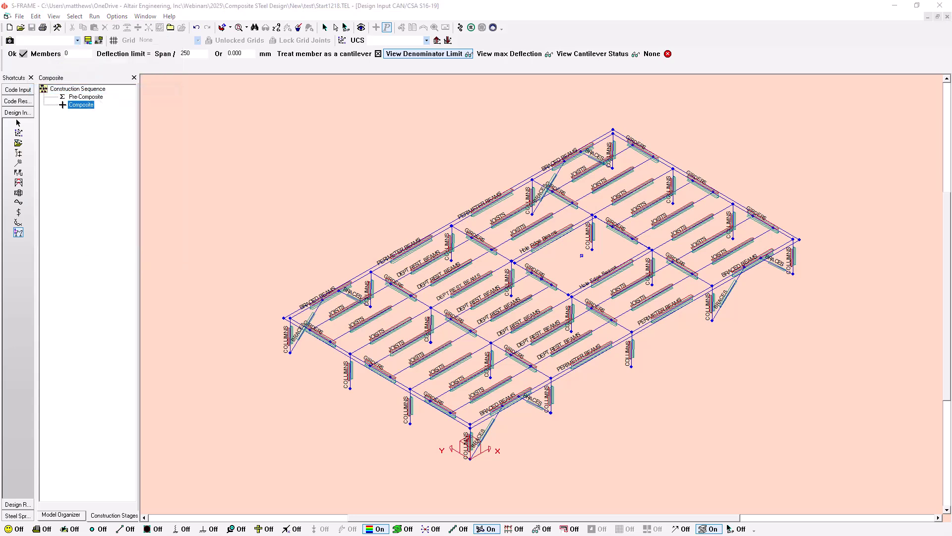
left_click_drag(406, 127, 579, 136)
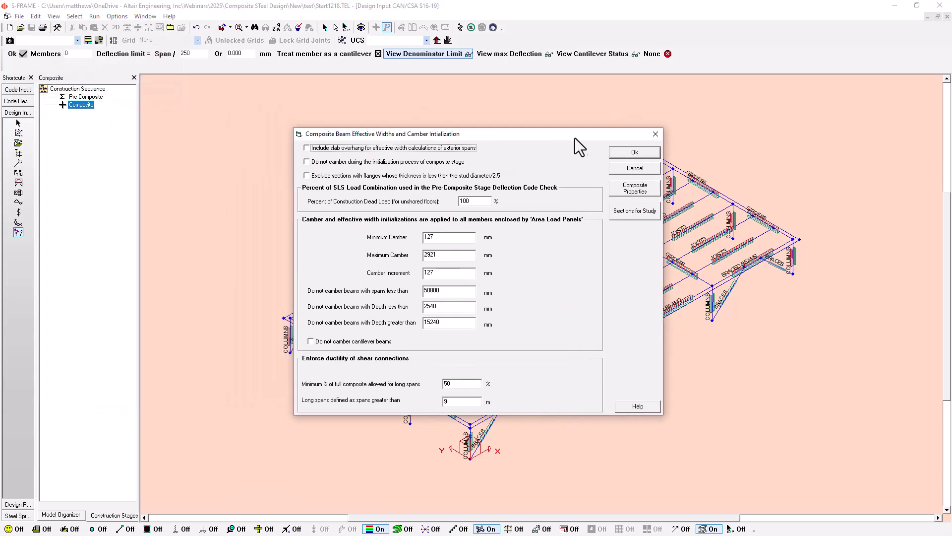
mouse_move(385, 197)
left_click(312, 148)
left_click_drag(562, 135, 360, 106)
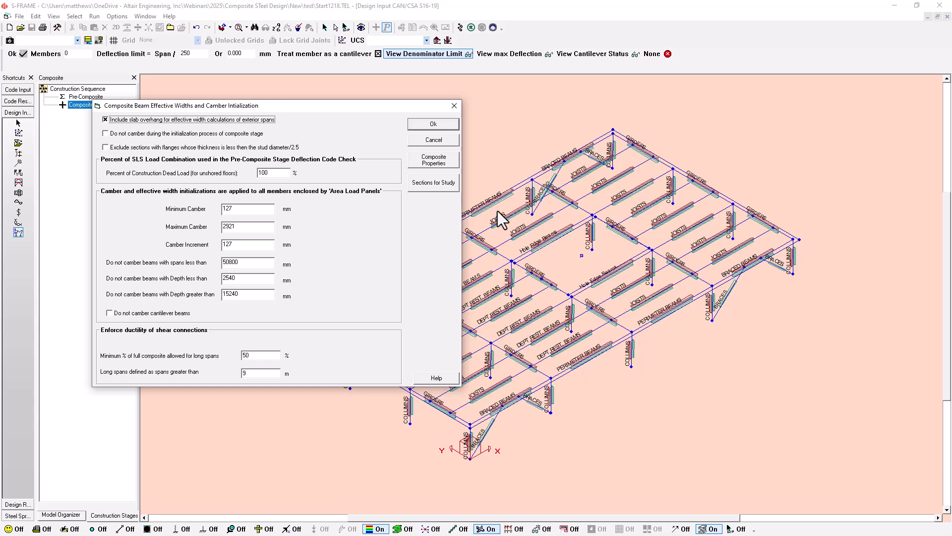
left_click_drag(316, 109, 448, 106)
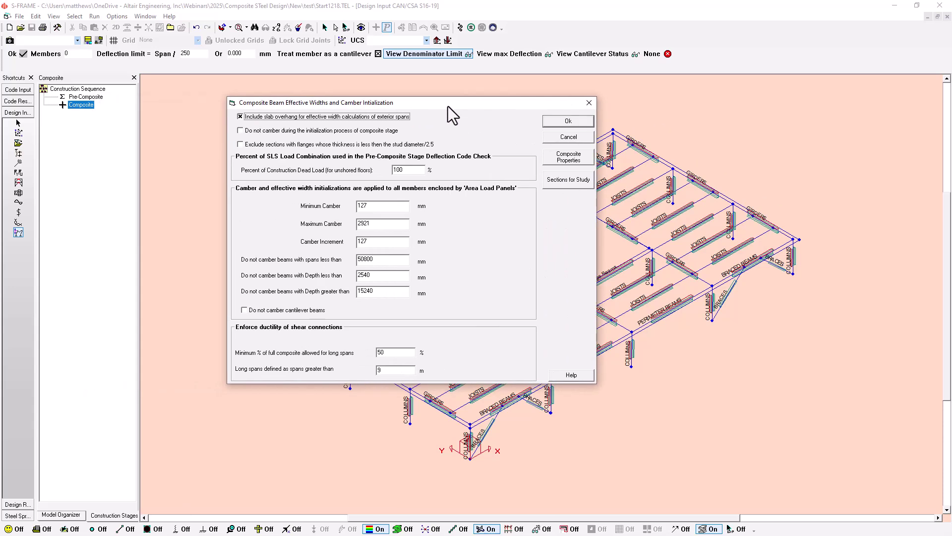
Set the minimum camber to 20 mm, the maximum camber to 75 mm and the camber increment to 5 mm.
double_click(388, 209)
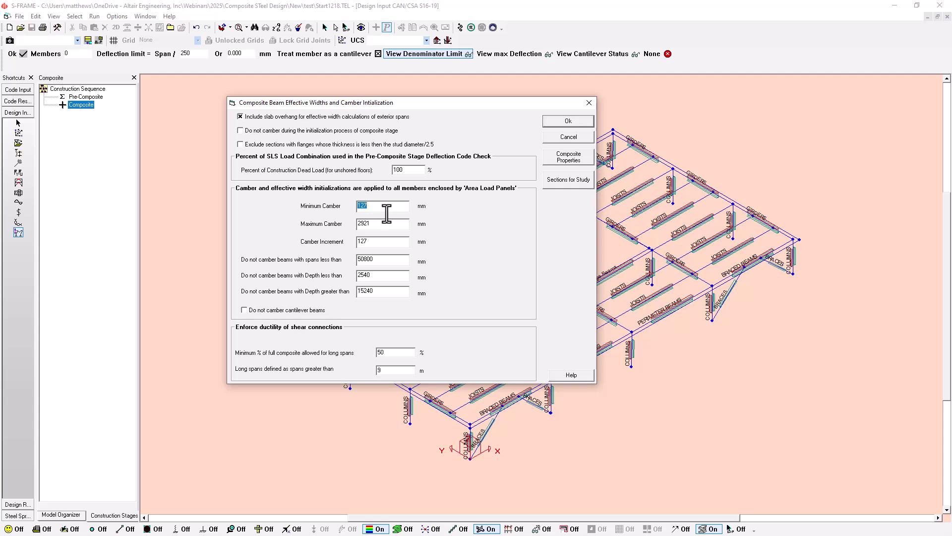
double_click(387, 224)
type("75")
double_click(383, 242)
type("5")
Exclude beams with spans under 7500 mm or depths under 300 mm or over 900 mm from cambering, and define long spans as over 15 m.
double_click(389, 262)
type("750")
double_click(389, 275)
type("3")
double_click(385, 292)
type("900")
double_click(397, 370)
type("15")
In the composite properties, choose the 50 mm deck + 85 mm slab system.
left_click(570, 156)
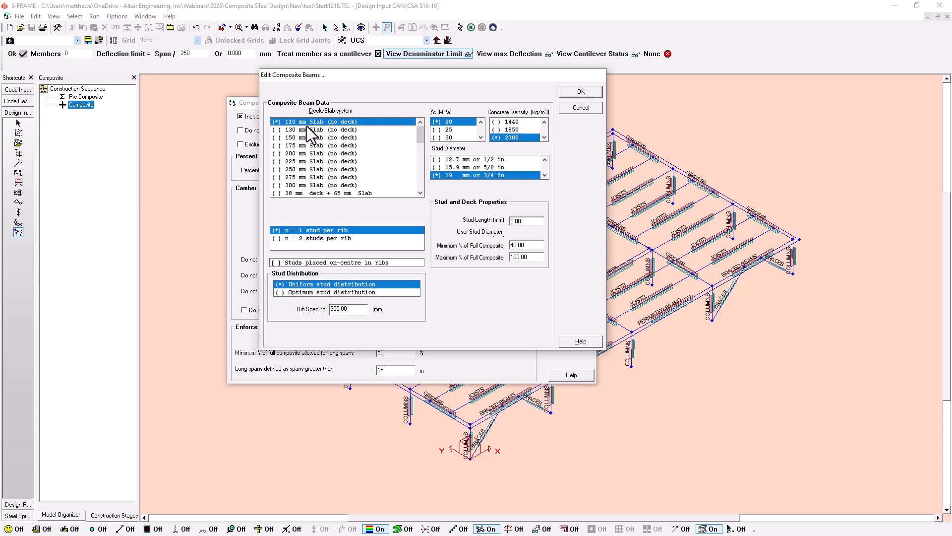
scroll(337, 132, "down", 1)
scroll(337, 132, "down", 2)
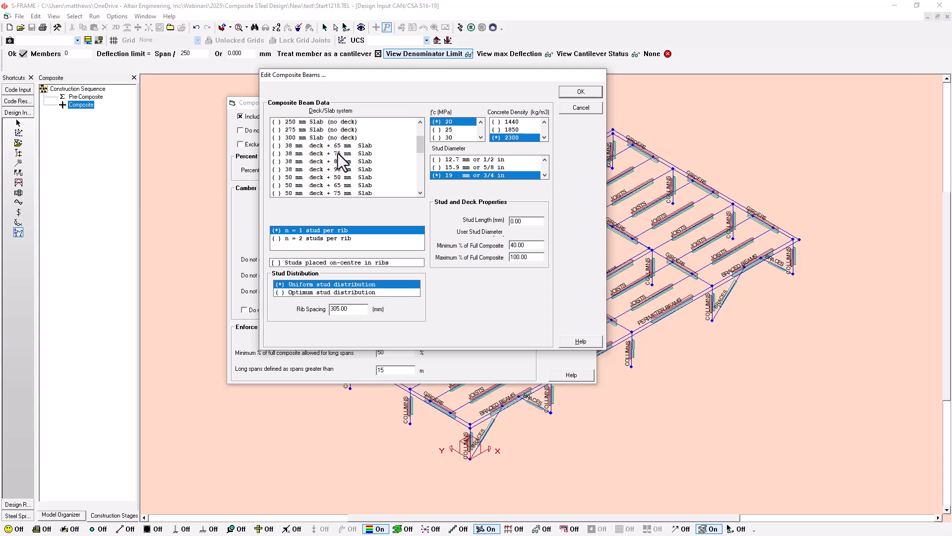
left_click(334, 149)
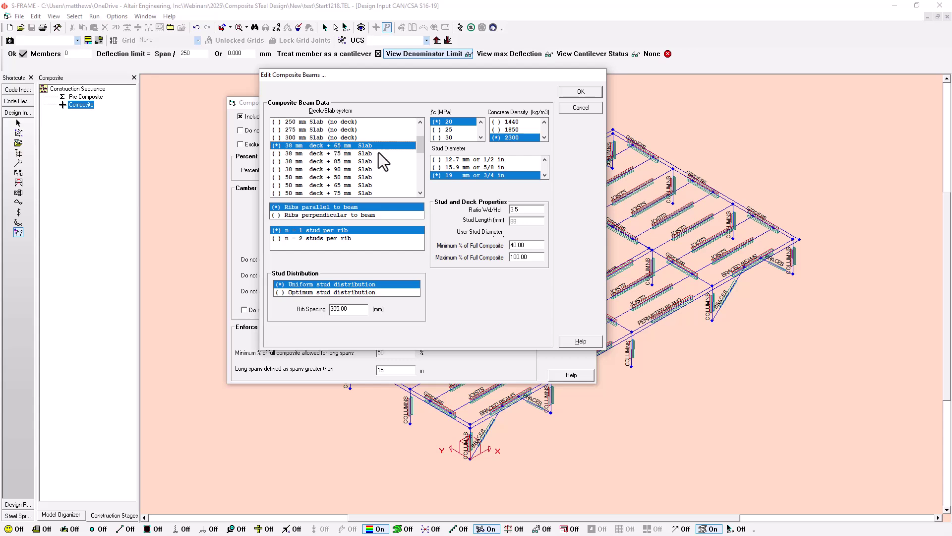
left_click(342, 155)
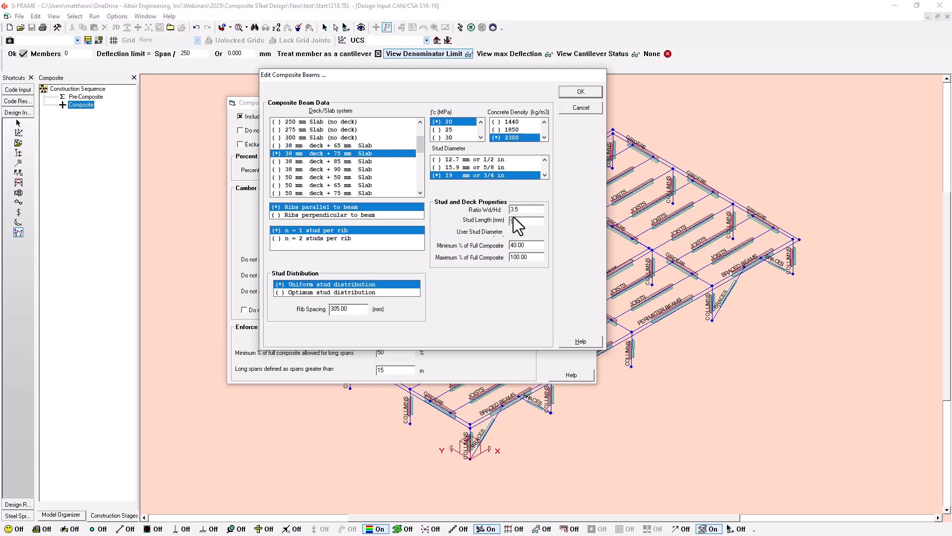
scroll(349, 178, "down", 1)
left_click(350, 177)
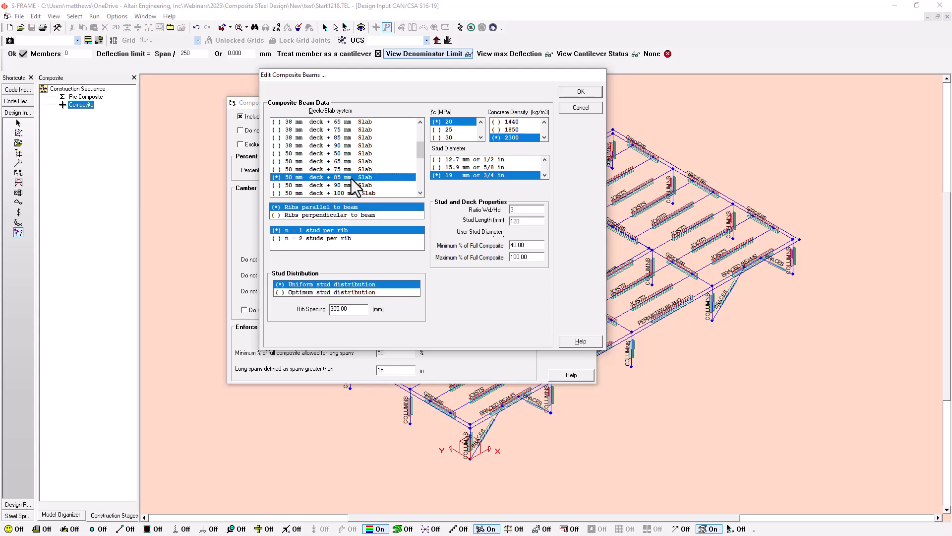
Set 30 MPa concrete, ribs perpendicular to the beam, 2 studs per rib and optimum stud distribution, and accept the composite properties.
left_click(456, 138)
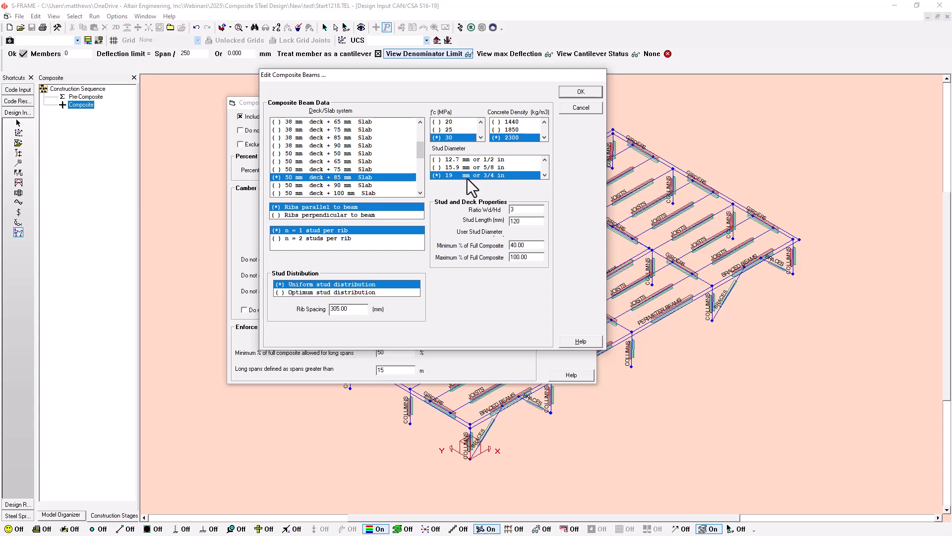
left_click(307, 216)
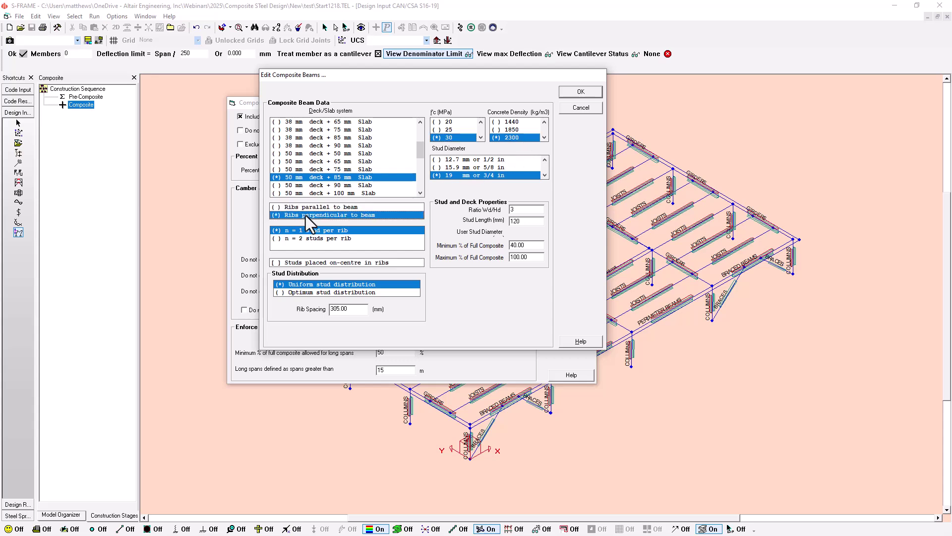
left_click(317, 239)
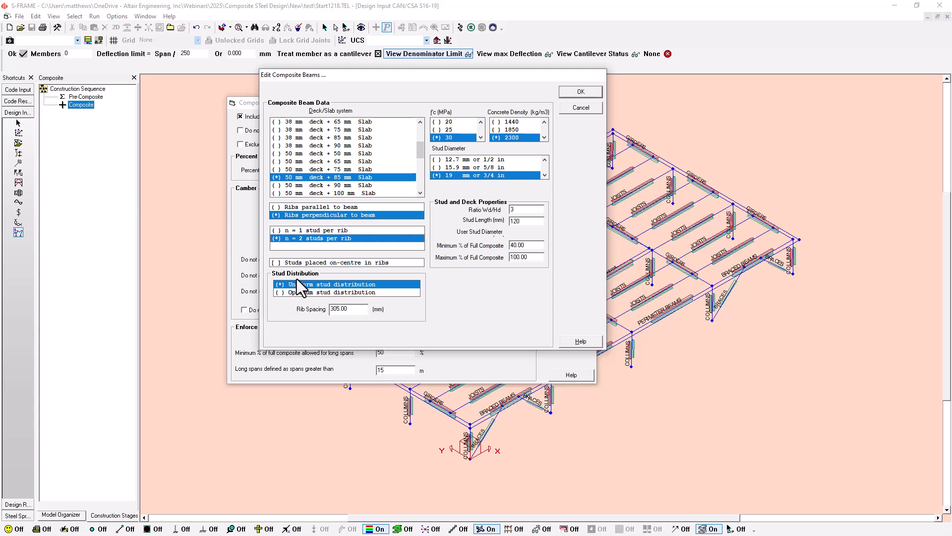
left_click(317, 293)
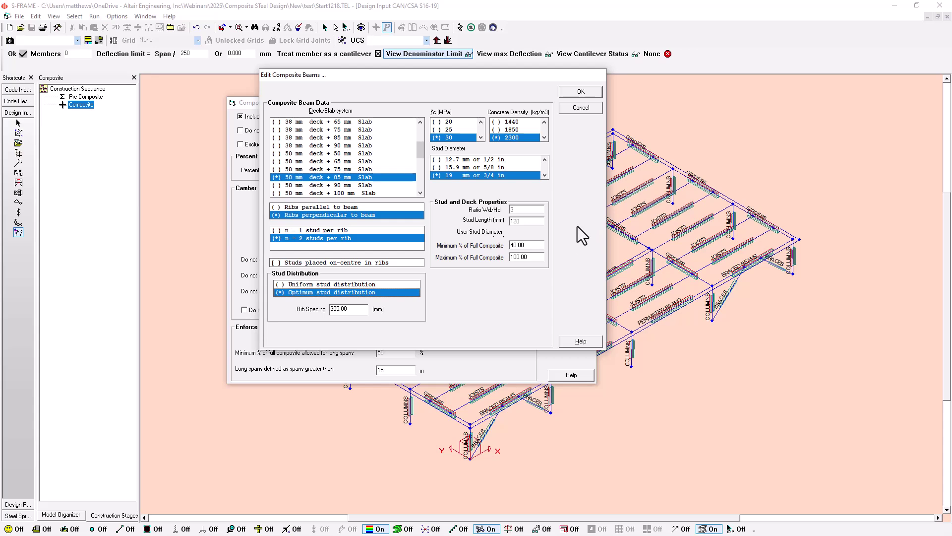
left_click(575, 94)
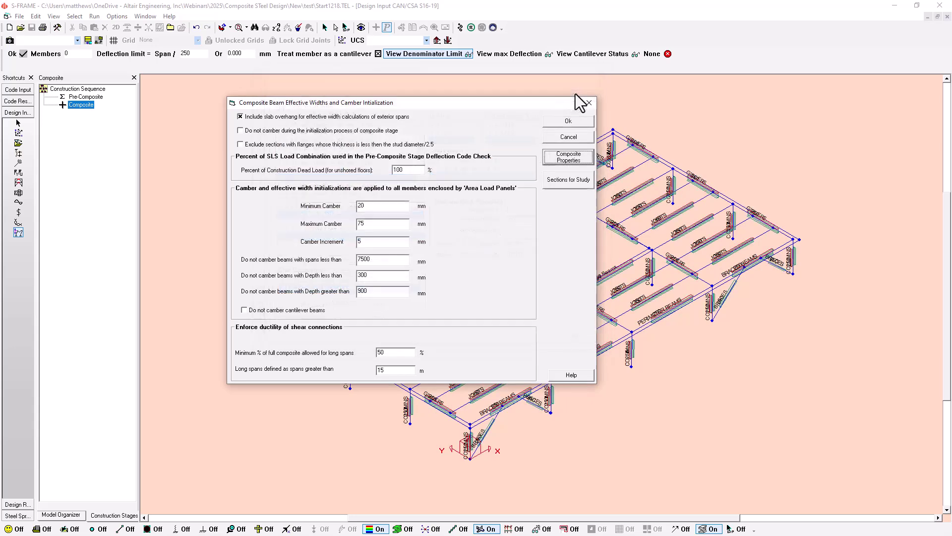
Run the composite stage initialization, replacing existing composite data, and inspect the deck and slab widths around the floor opening.
left_click(569, 121)
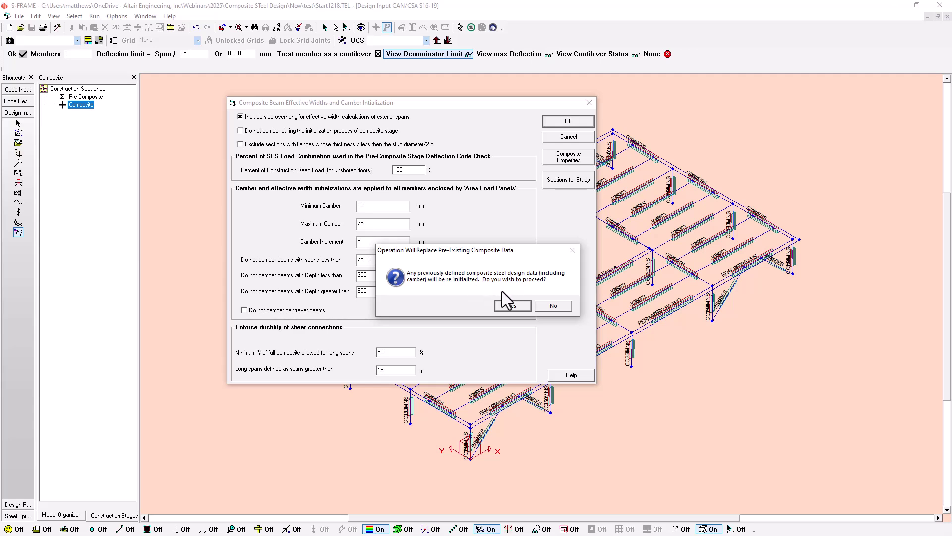
left_click(516, 308)
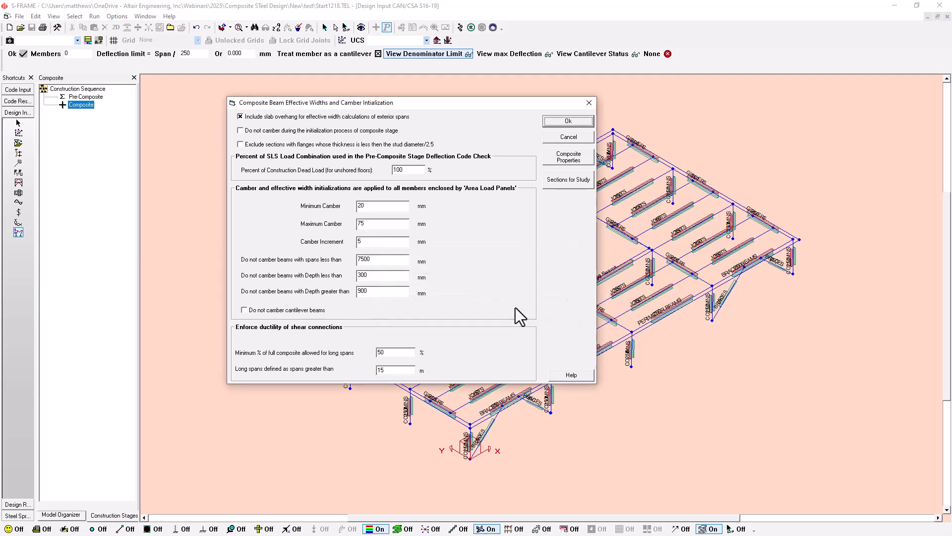
left_click(20, 125)
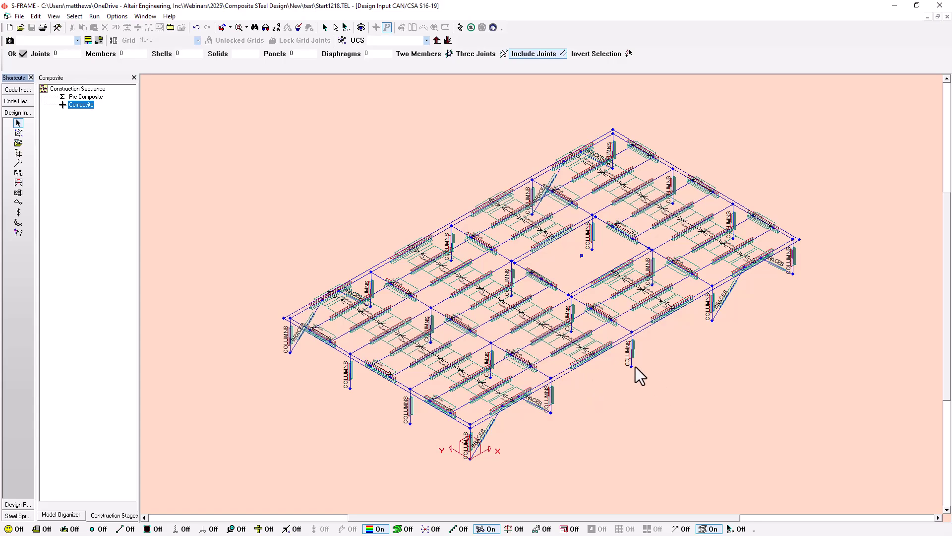
scroll(635, 367, "up", 5)
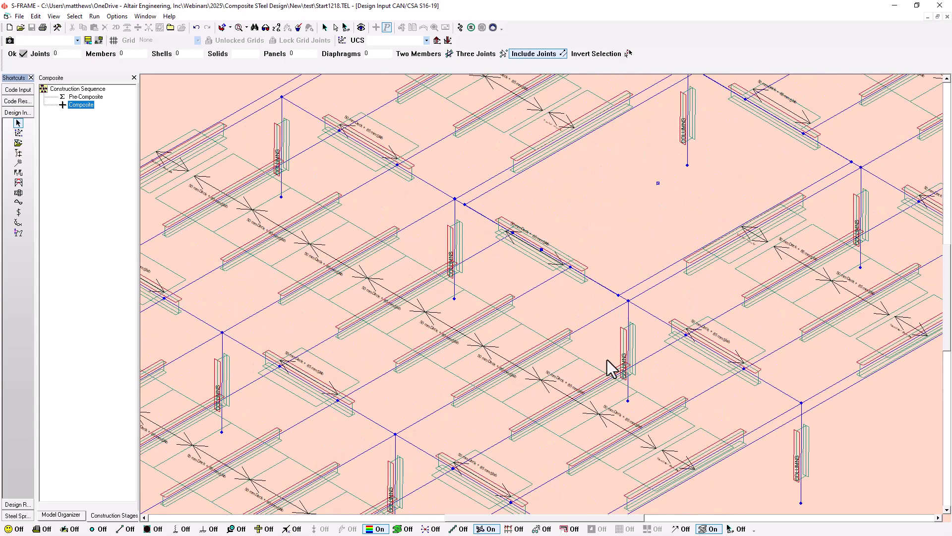
middle_click_drag(631, 362, 561, 308)
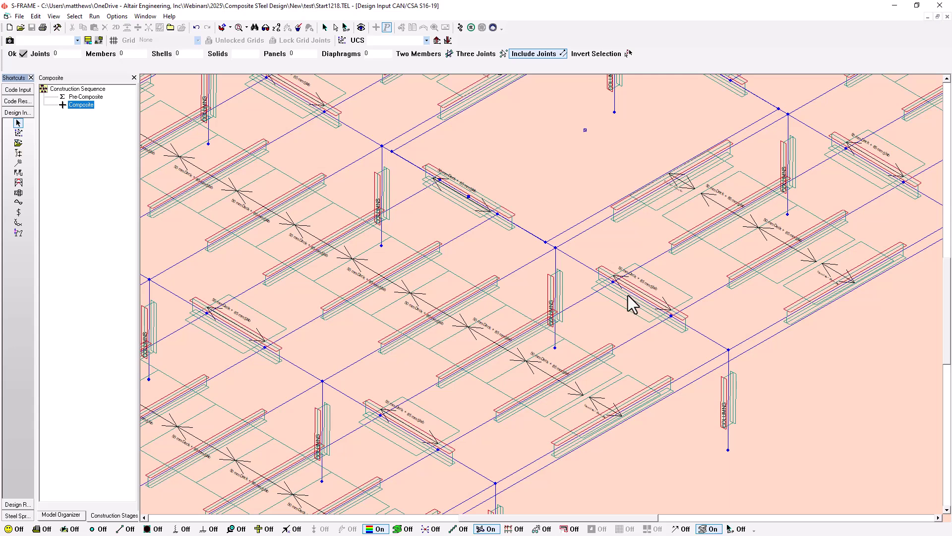
Set the left slab width to 0 mm in the composite beam data of the girder along the floor opening's edge.
left_click(333, 29)
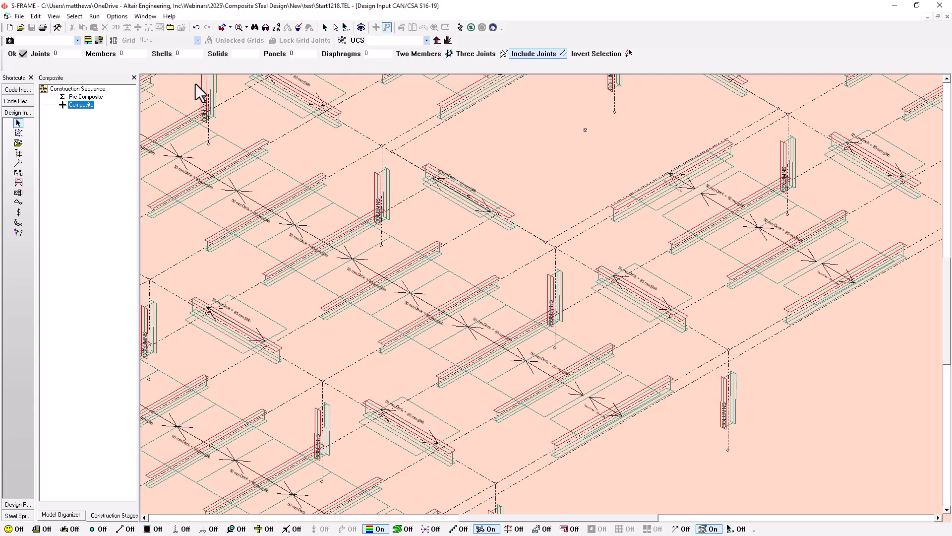
left_click(468, 197)
left_click(37, 18)
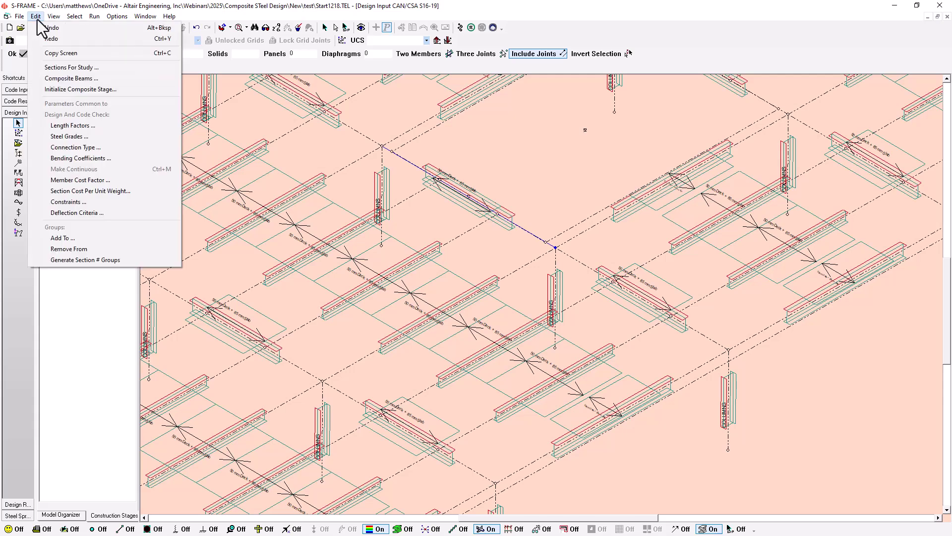
left_click(72, 78)
left_click_drag(0, 134, 635, 142)
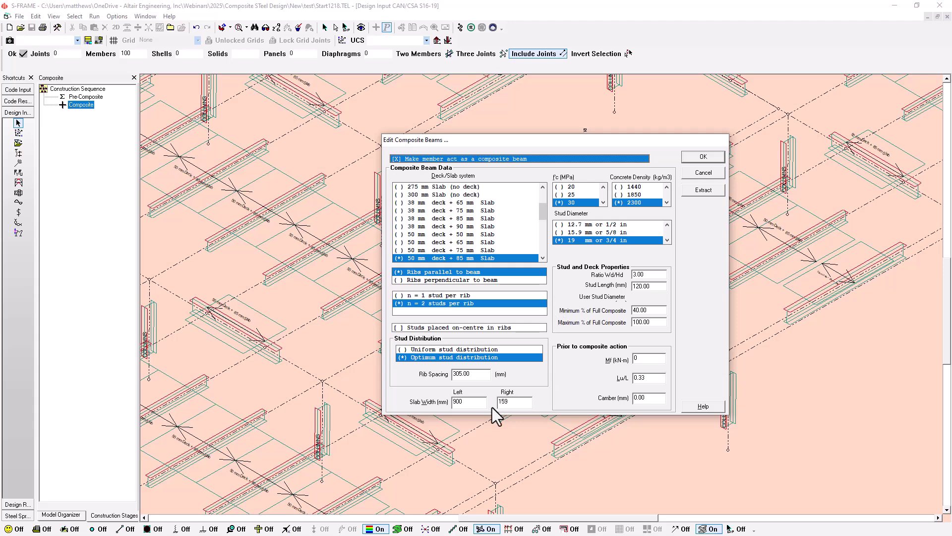
left_click_drag(526, 142, 217, 119)
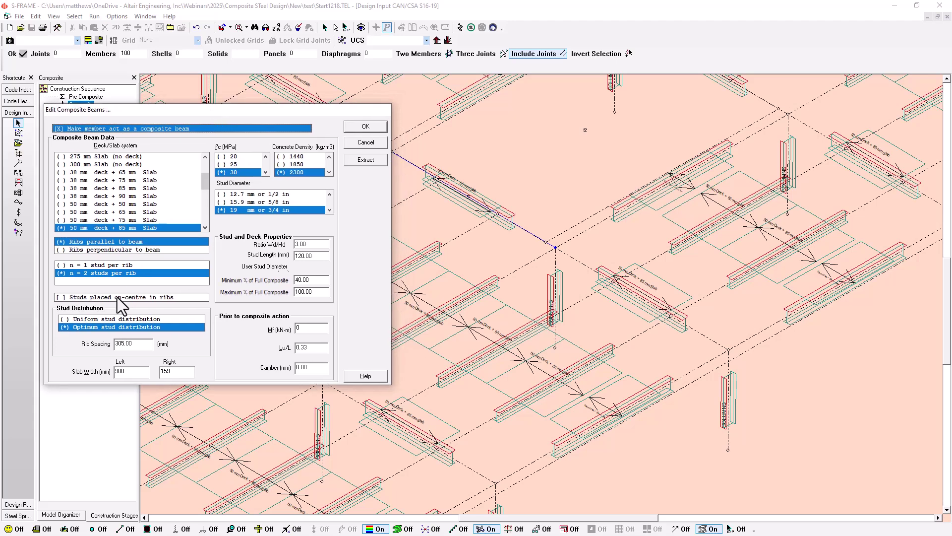
left_click(124, 373)
key("BackSpace")
type("0")
left_click(378, 128)
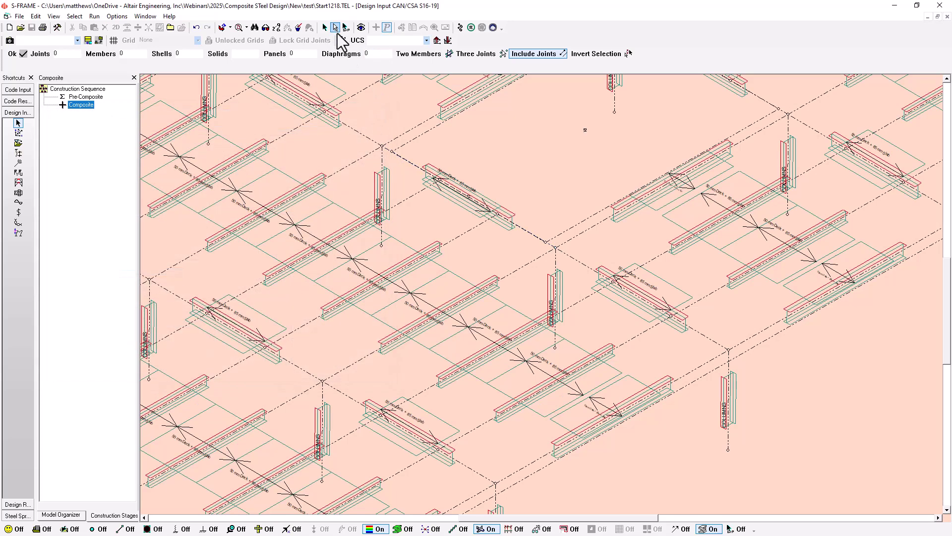
Review the composite beam data and slab widths of the beam framing into the column at the floor opening's corner.
left_click(215, 242)
left_click(36, 17)
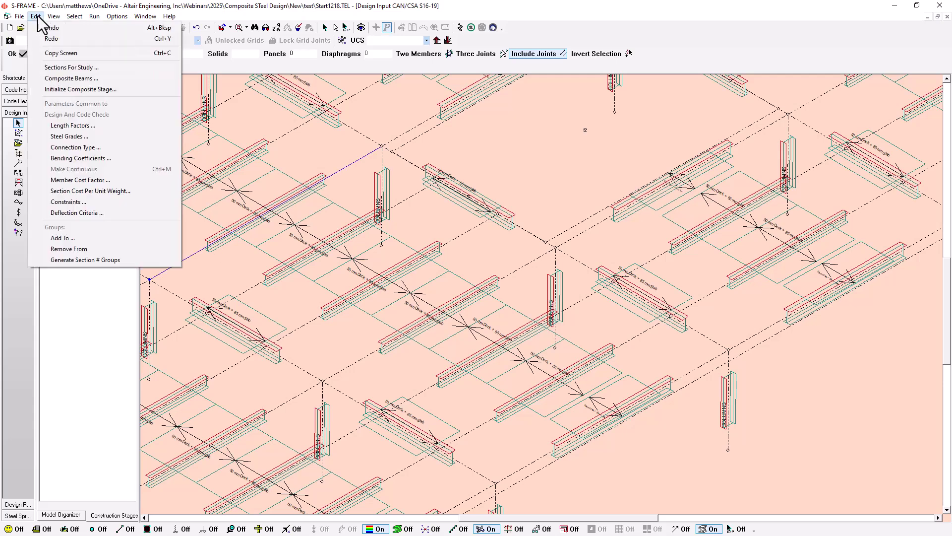
left_click(89, 91)
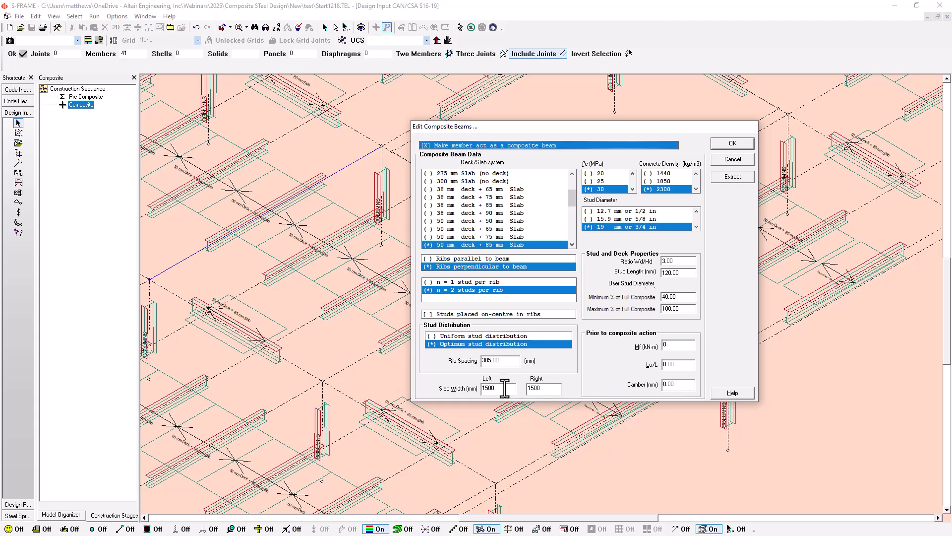
left_click(739, 144)
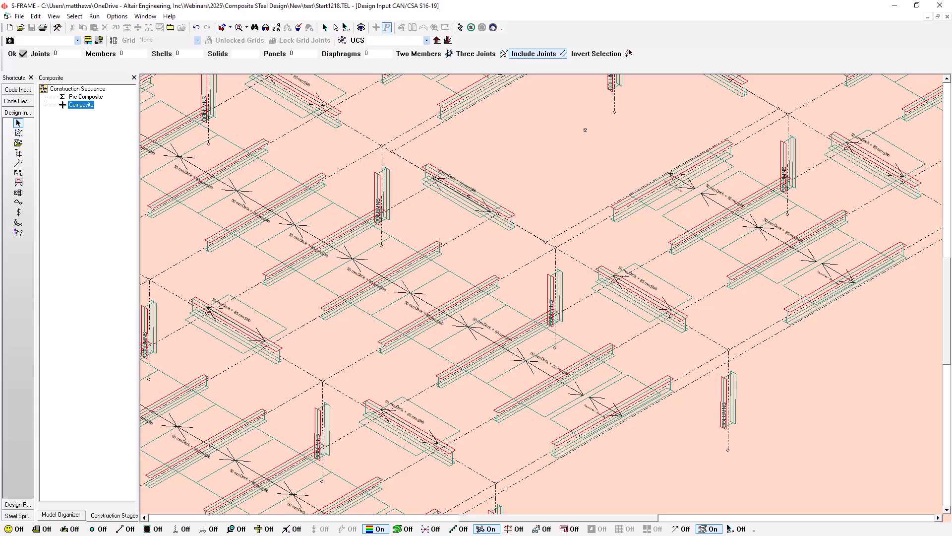
Select the whole model and examine the Kx, Ky and top and bottom Lu/L factors of the beams and girders.
scroll(573, 212, "down", 5)
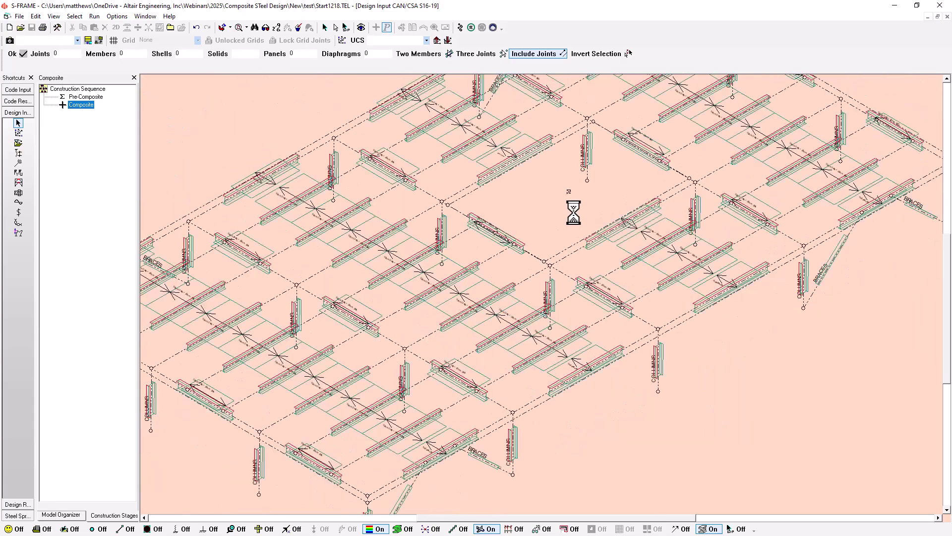
scroll(573, 213, "down", 1)
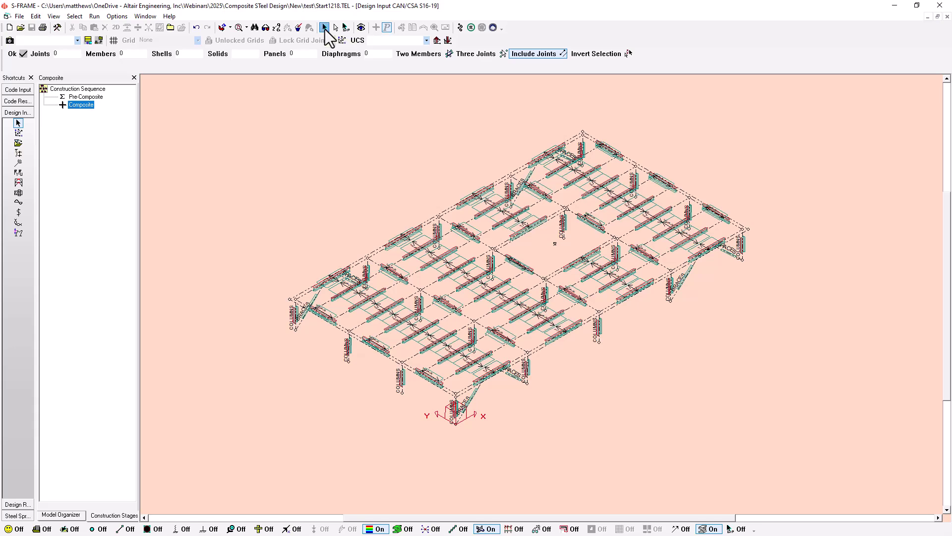
scroll(469, 196, "up", 3)
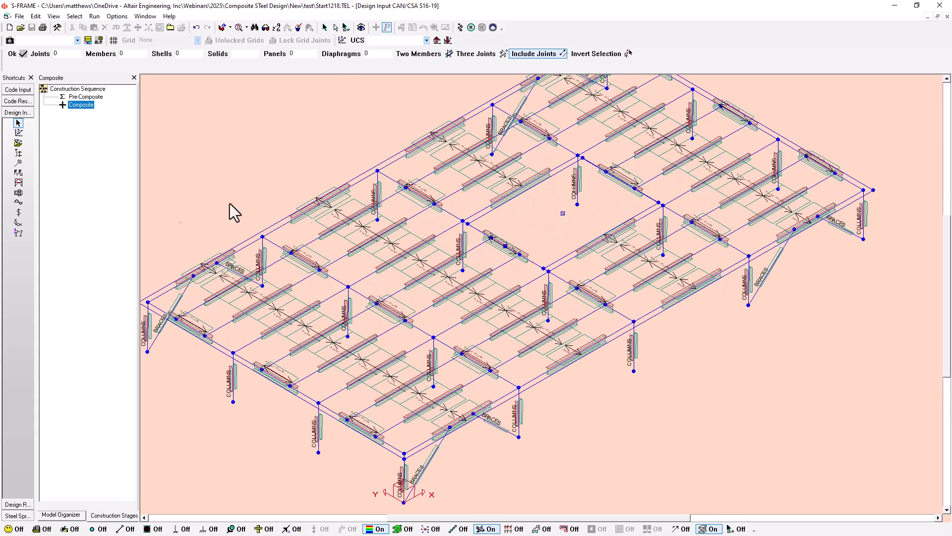
left_click(19, 154)
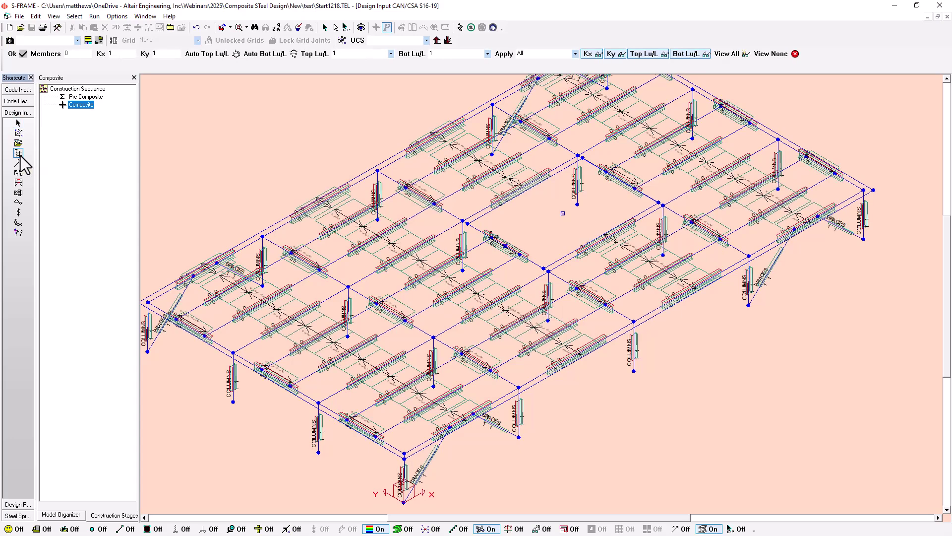
scroll(317, 297, "up", 5)
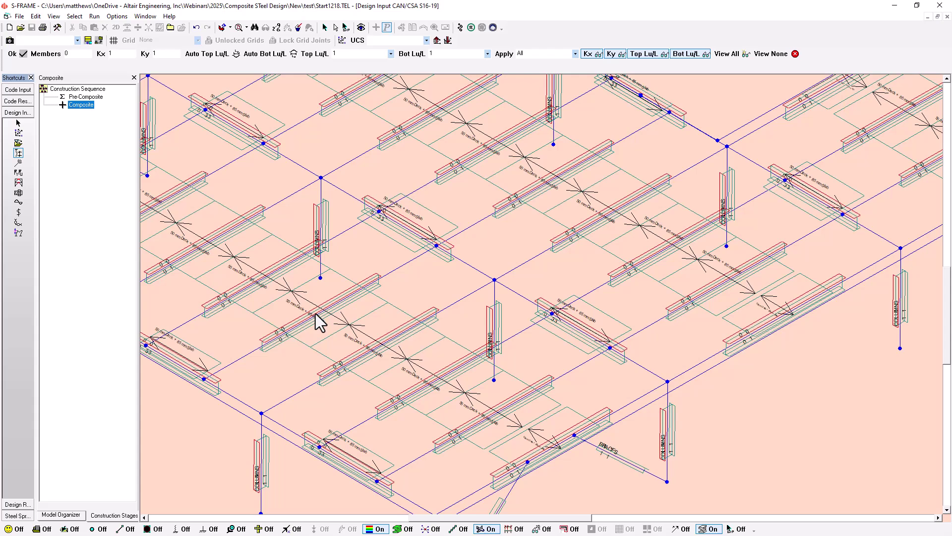
middle_click_drag(332, 321, 421, 244)
scroll(357, 295, "up", 1)
middle_click_drag(251, 312, 289, 248)
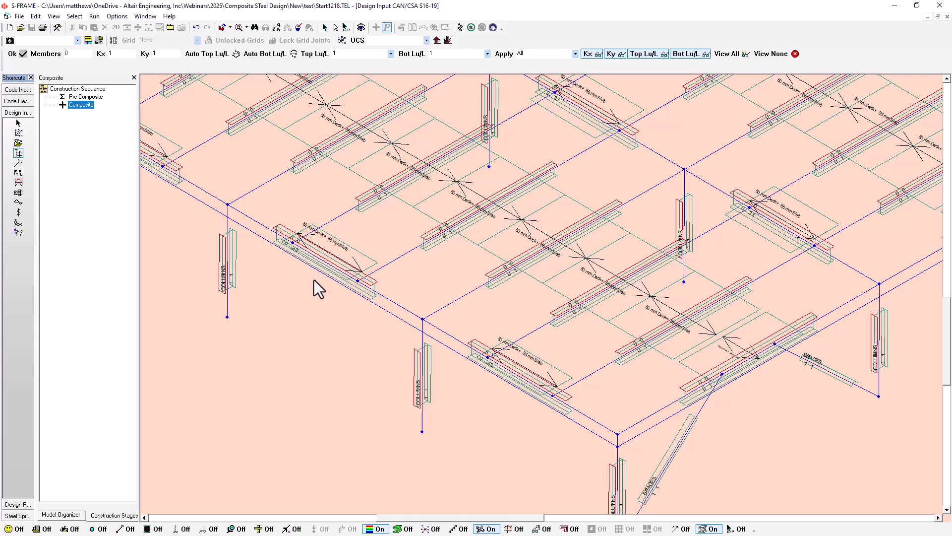
scroll(314, 283, "down", 3)
middle_click_drag(553, 214, 433, 292)
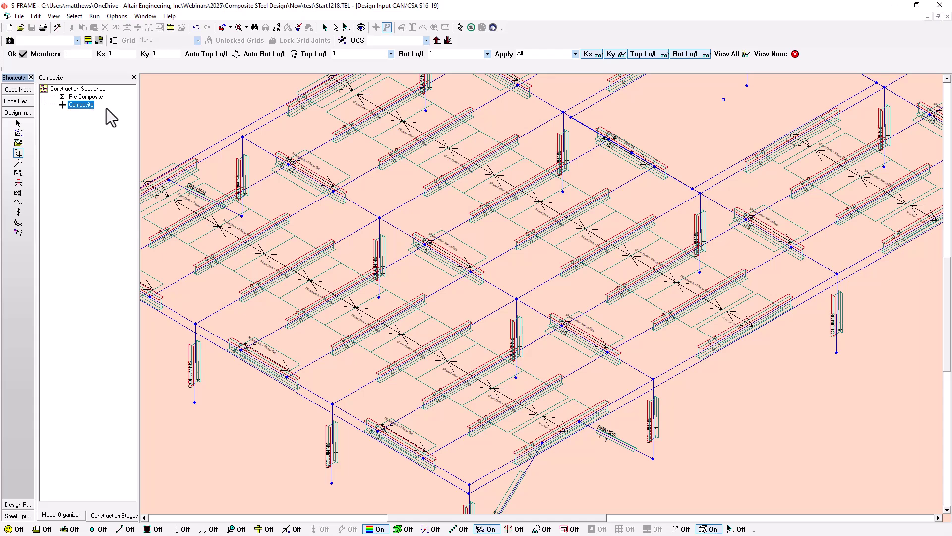
Run the composite stage design for the Live and Cladding load cases and the ULS_PostComposite and SLS_PostCompositeTotal combinations.
left_click(95, 16)
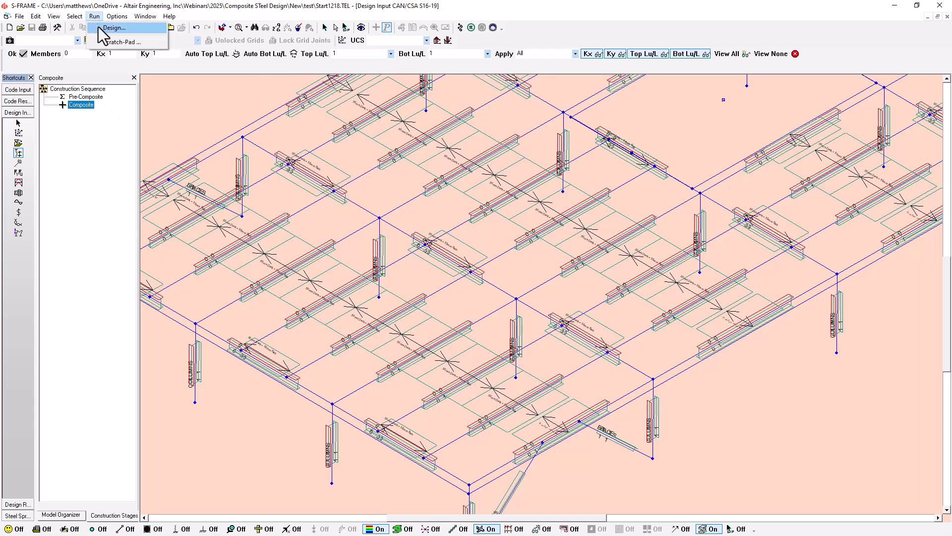
left_click(107, 28)
left_click_drag(251, 217, 568, 176)
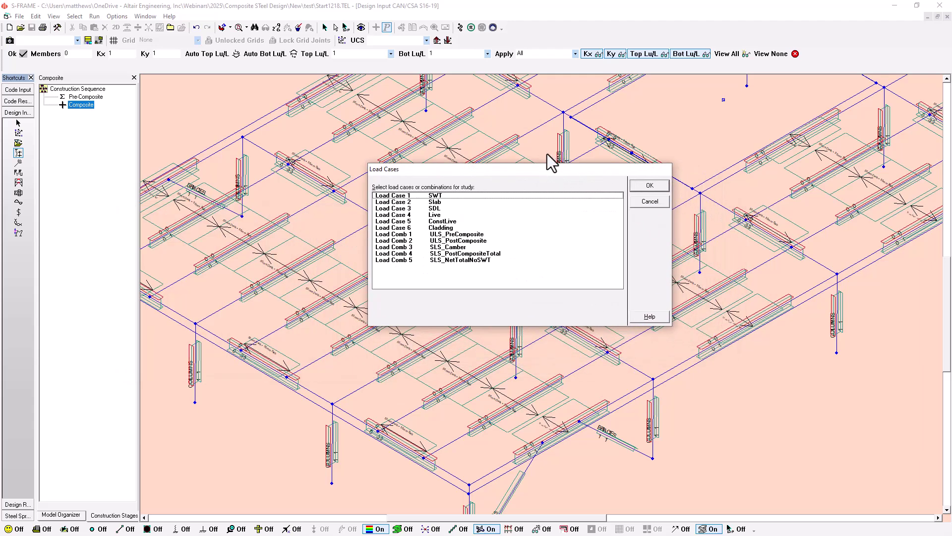
left_click(436, 215)
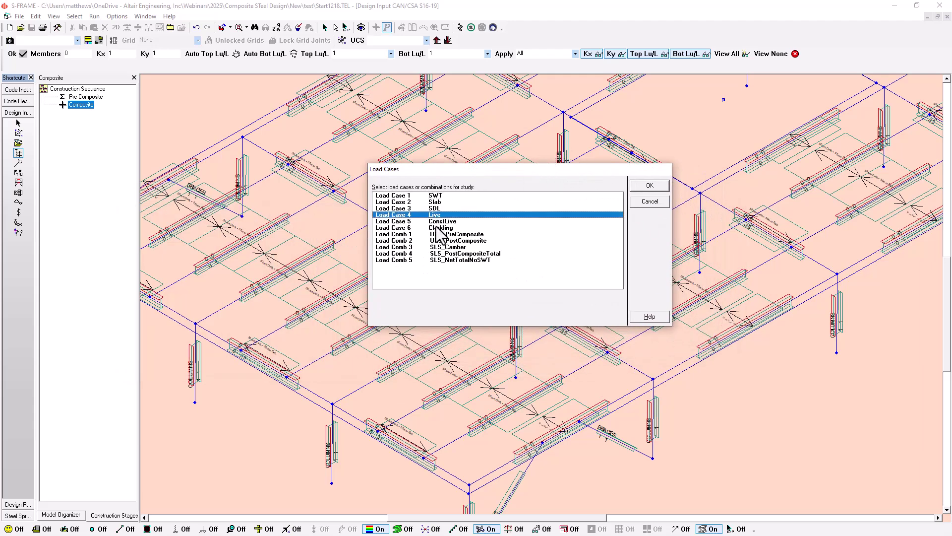
left_click(437, 228)
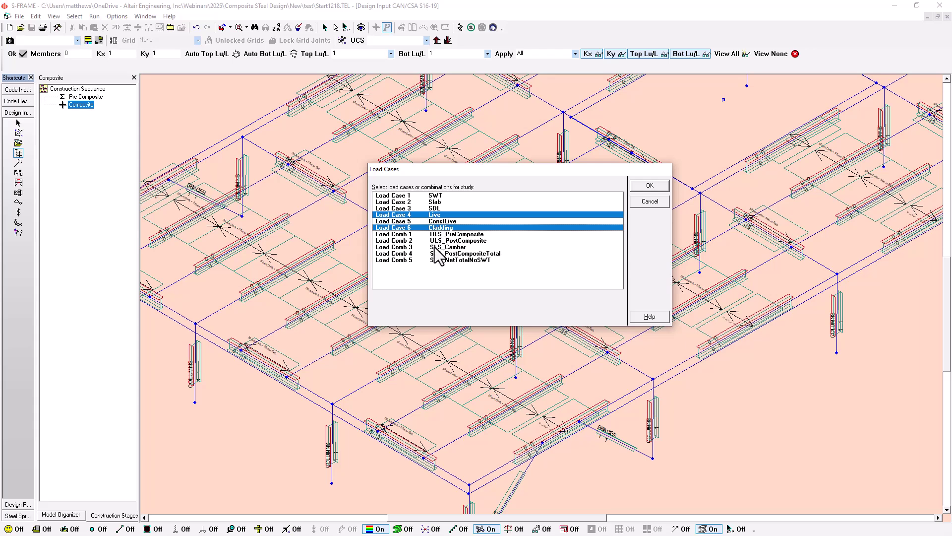
left_click(433, 241)
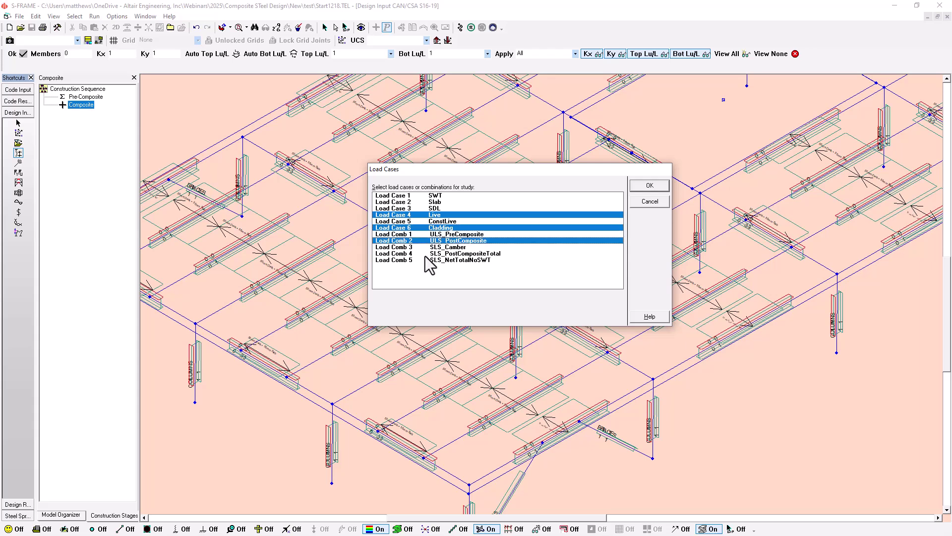
left_click(441, 253)
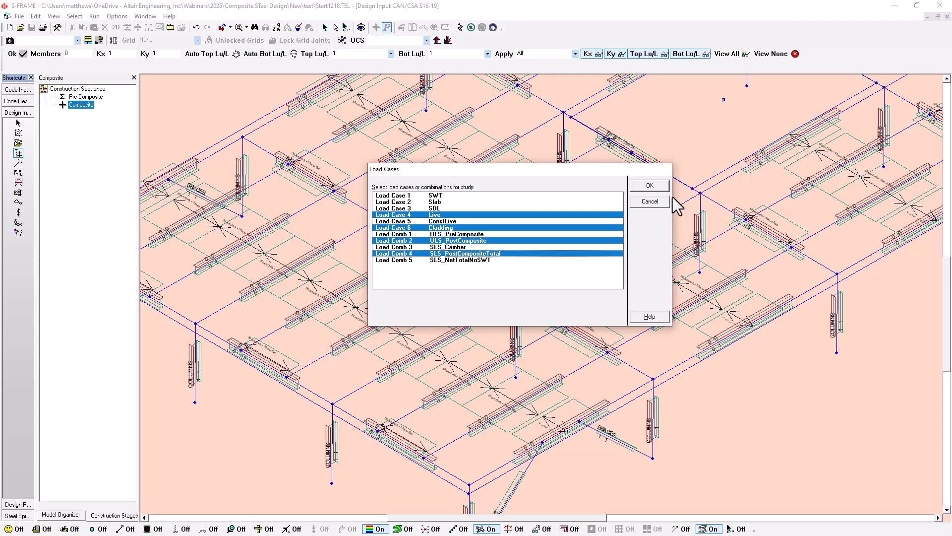
left_click(650, 186)
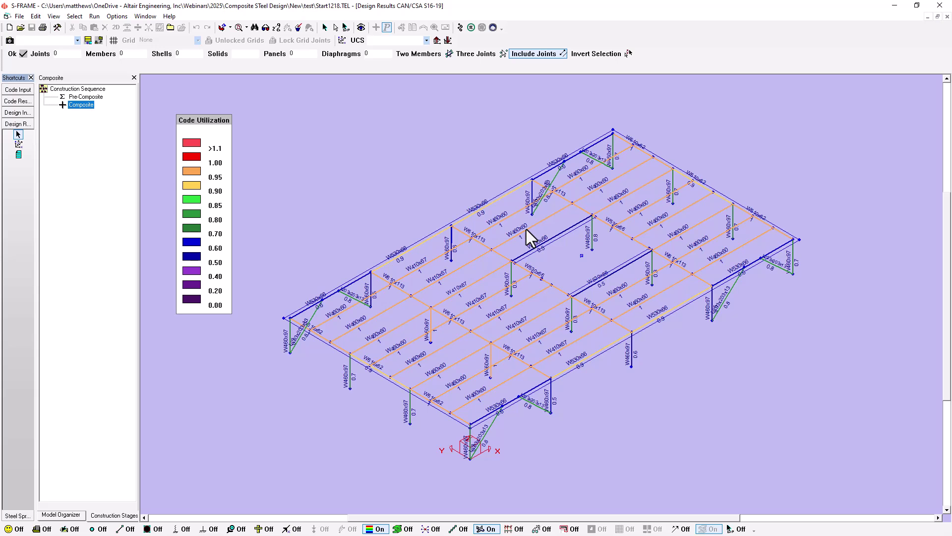
Update the analysis model with the new proposed sections, saving it as Start1218_redesign.TEL.
left_click(493, 27)
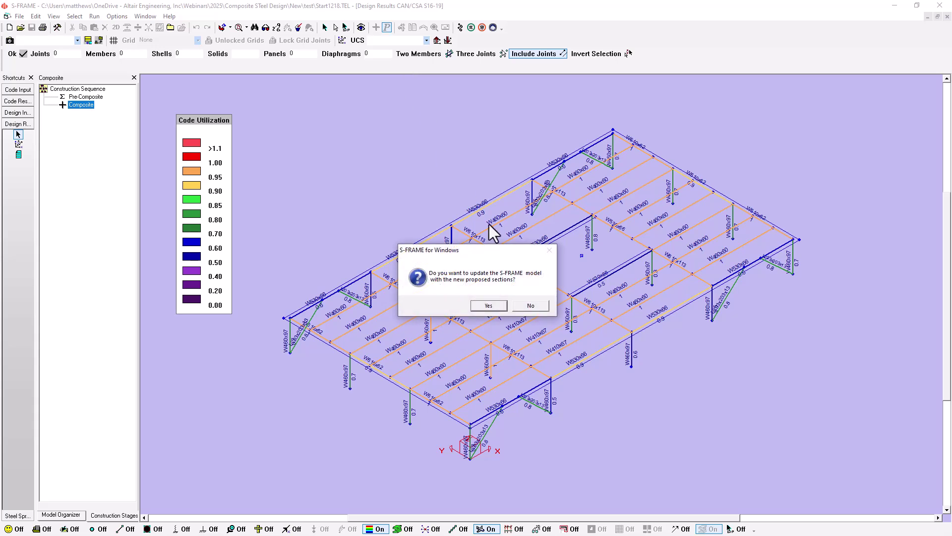
left_click(499, 306)
left_click_drag(481, 128, 0, 134)
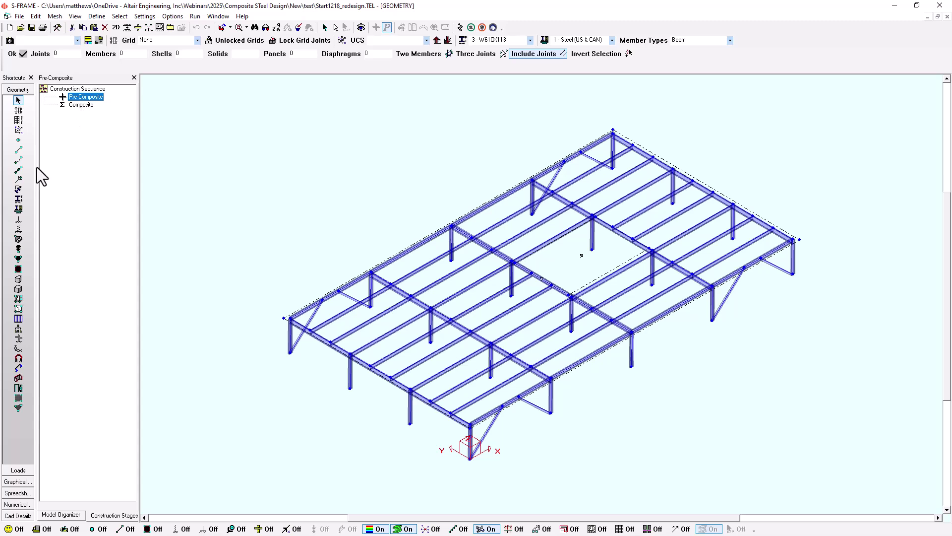
Compare the inertia of W530X66 and W530X66_COMPOSITE3, and the section assignments in the Composite and Pre-Composite stages.
left_click(19, 200)
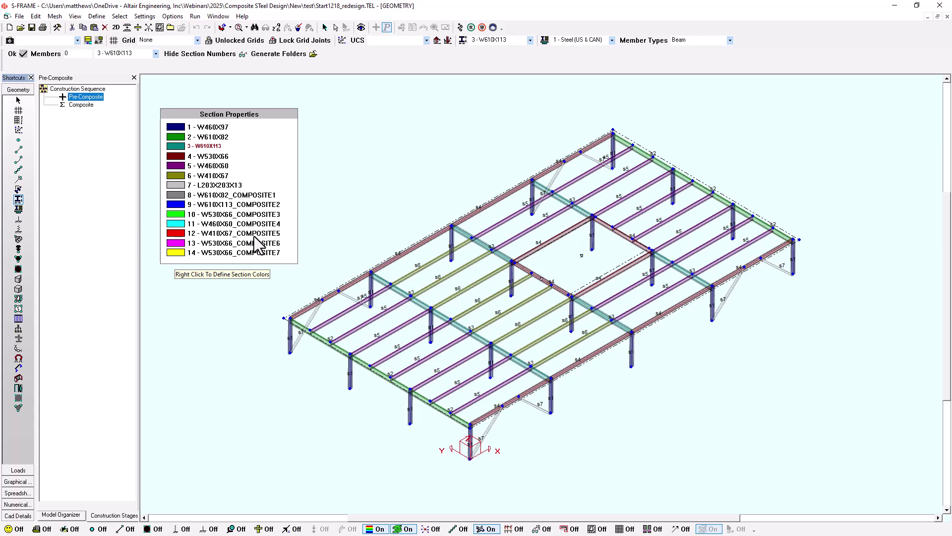
left_click(18, 200)
left_click_drag(362, 146, 578, 138)
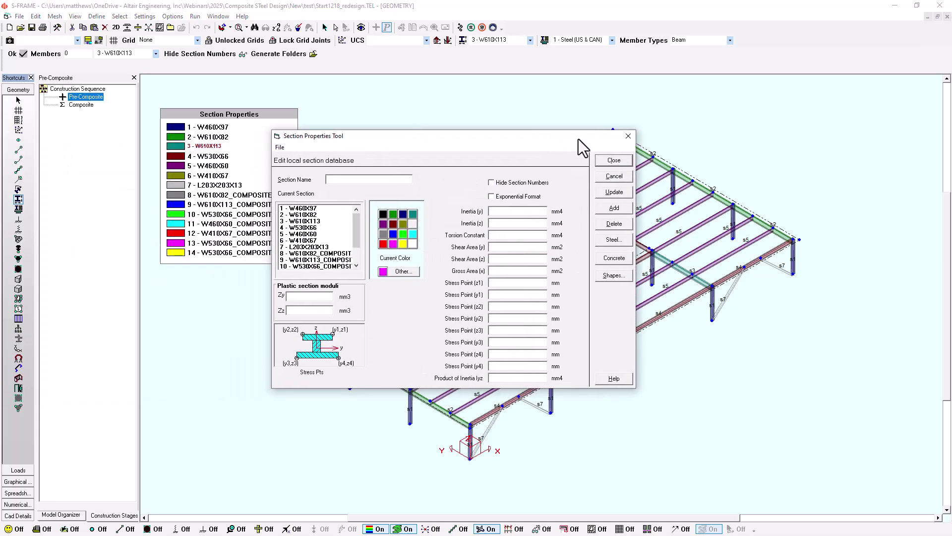
left_click(309, 228)
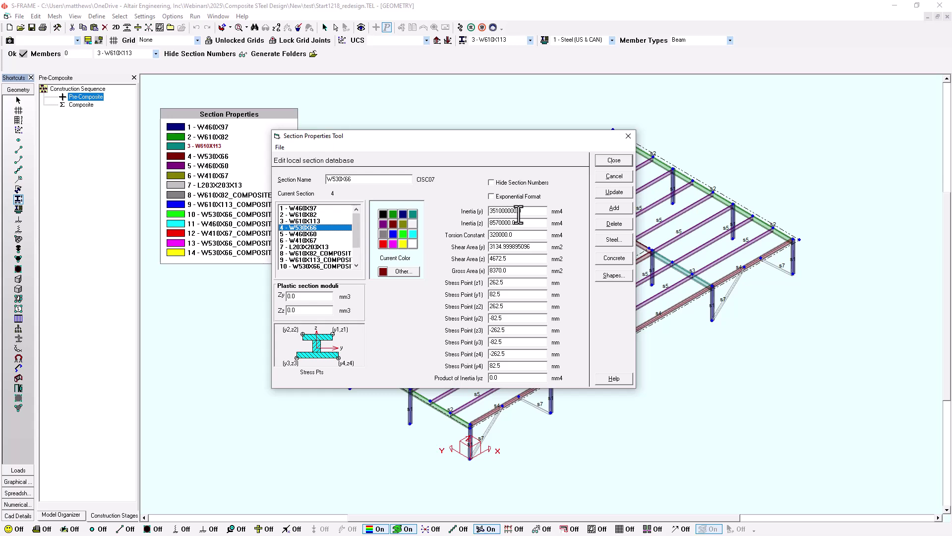
scroll(318, 253, "down", 1)
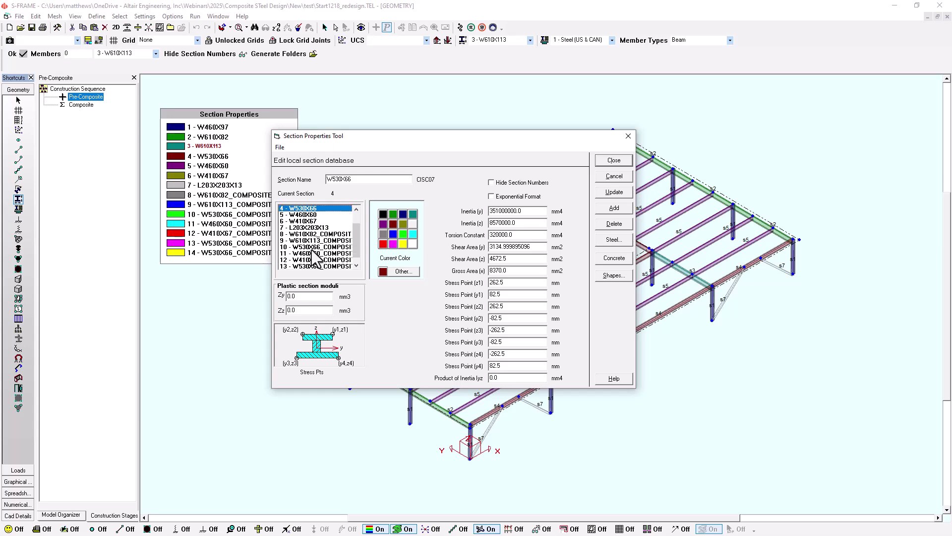
left_click(311, 248)
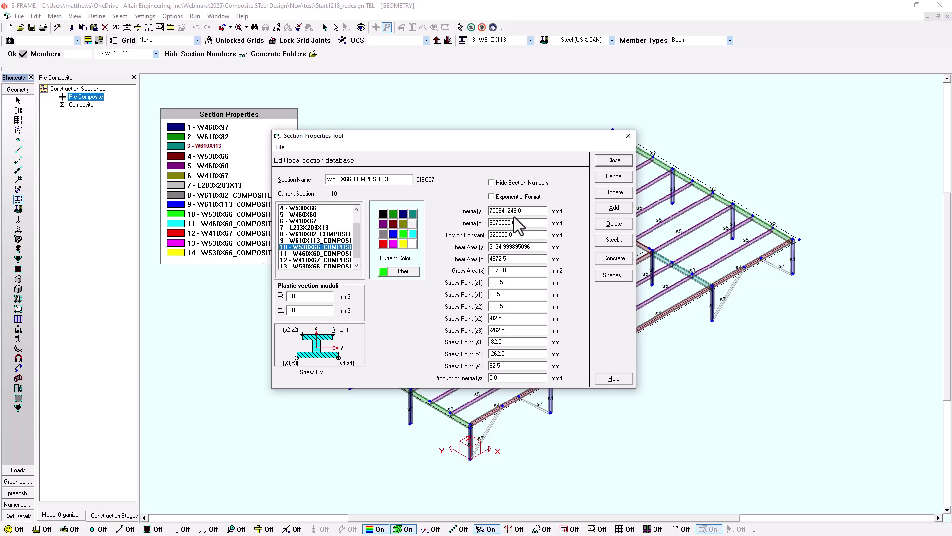
left_click(628, 135)
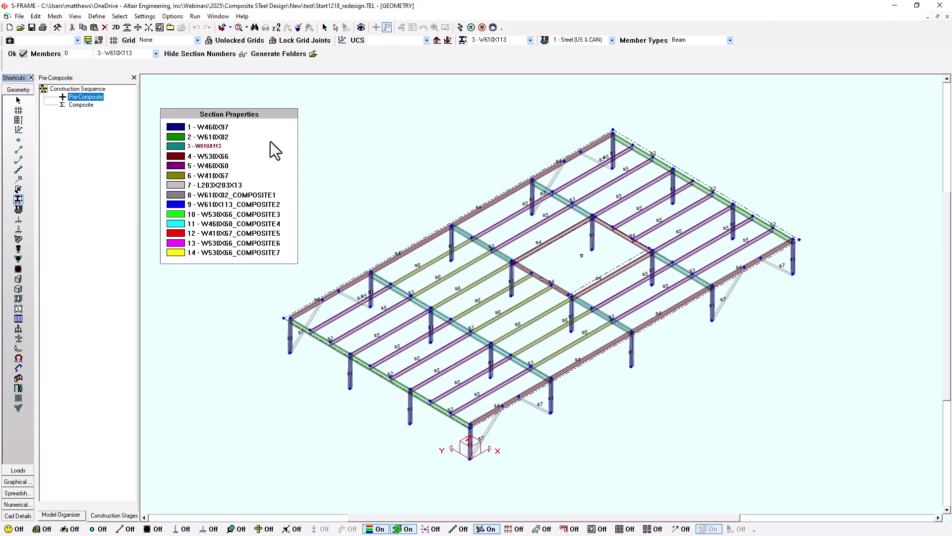
left_click(90, 111)
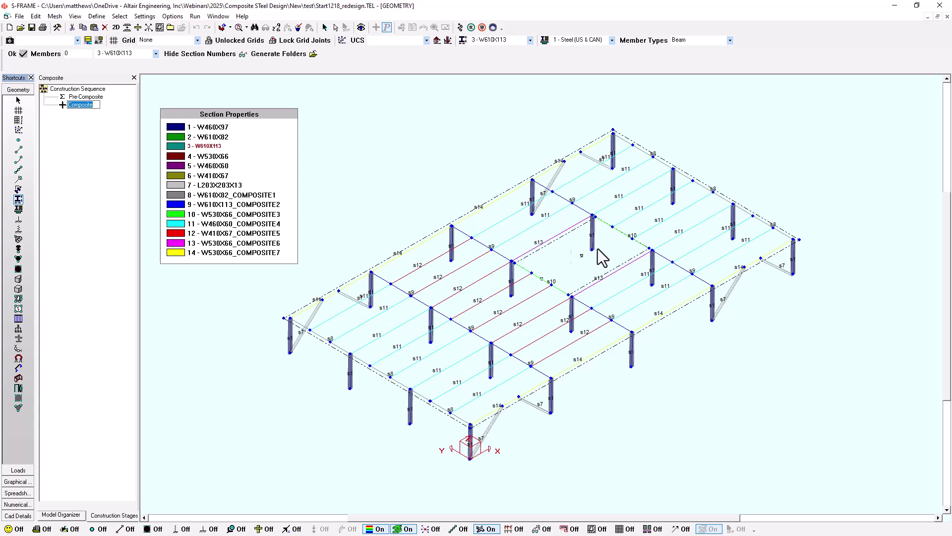
left_click(79, 97)
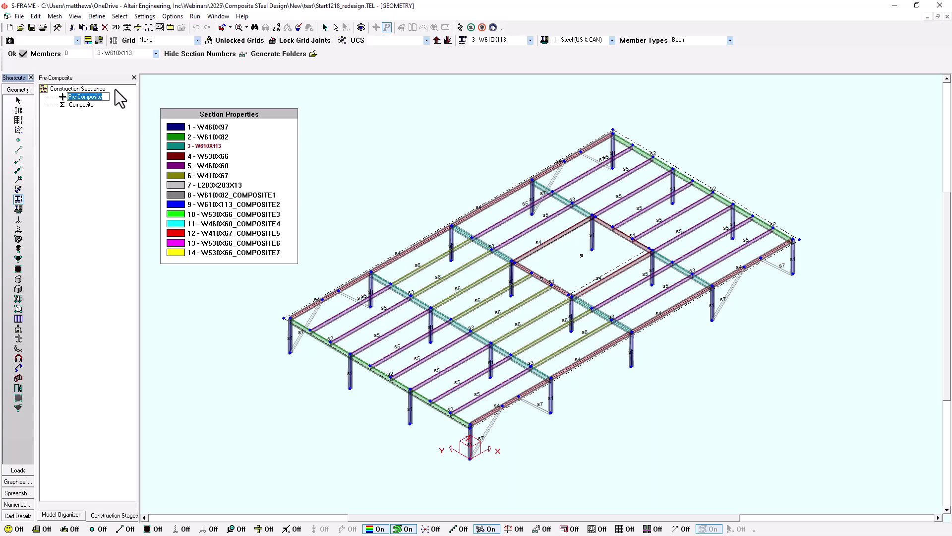
Rerun the linear static analysis and display the Pre-Composite stage's deflected shape for the Live load case.
left_click(464, 33)
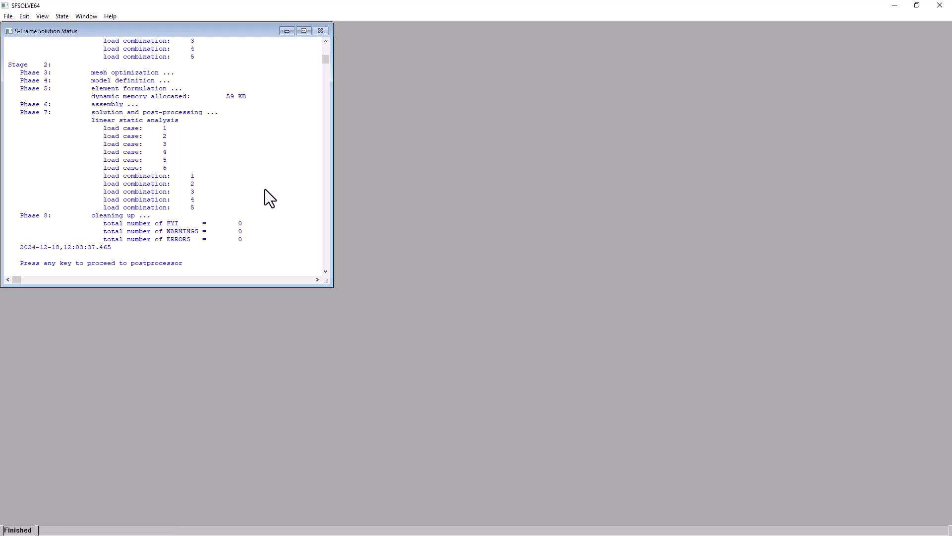
key("Return")
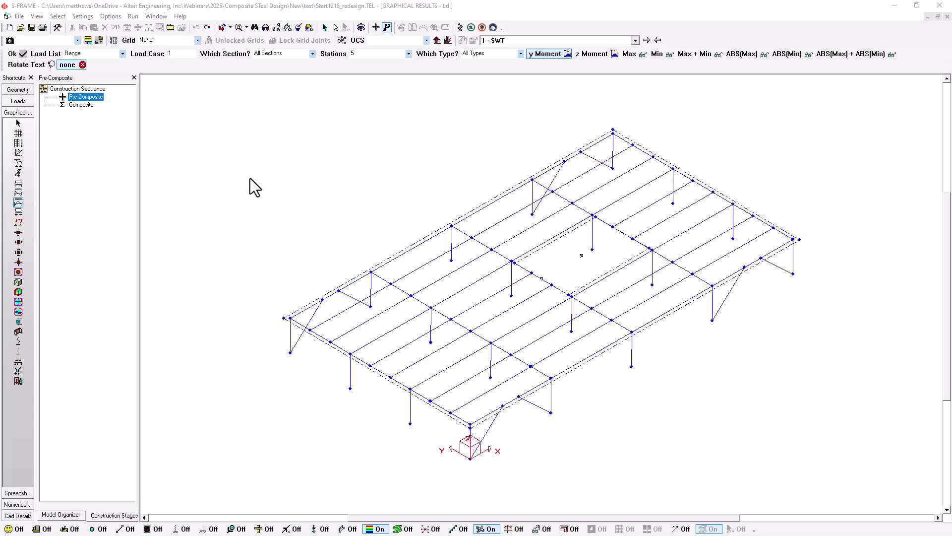
left_click(523, 40)
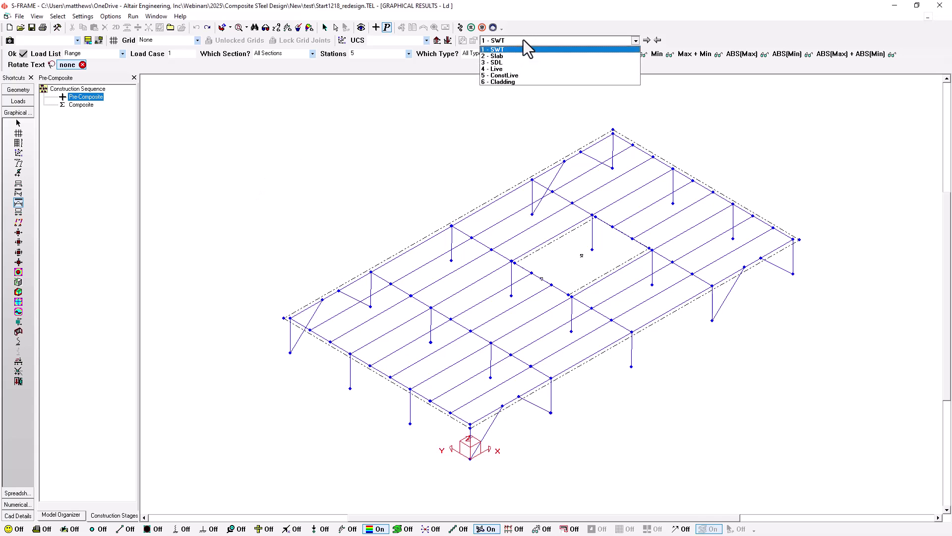
left_click(506, 68)
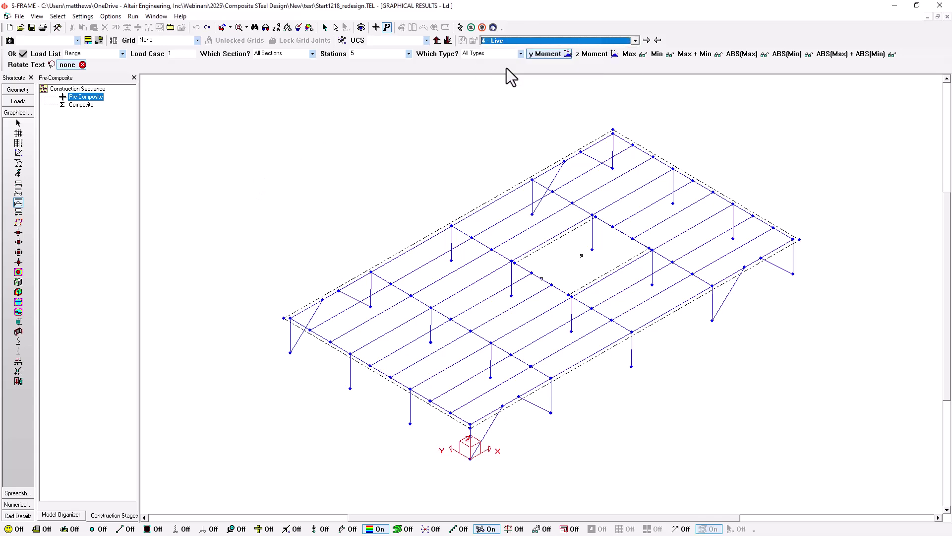
left_click(19, 163)
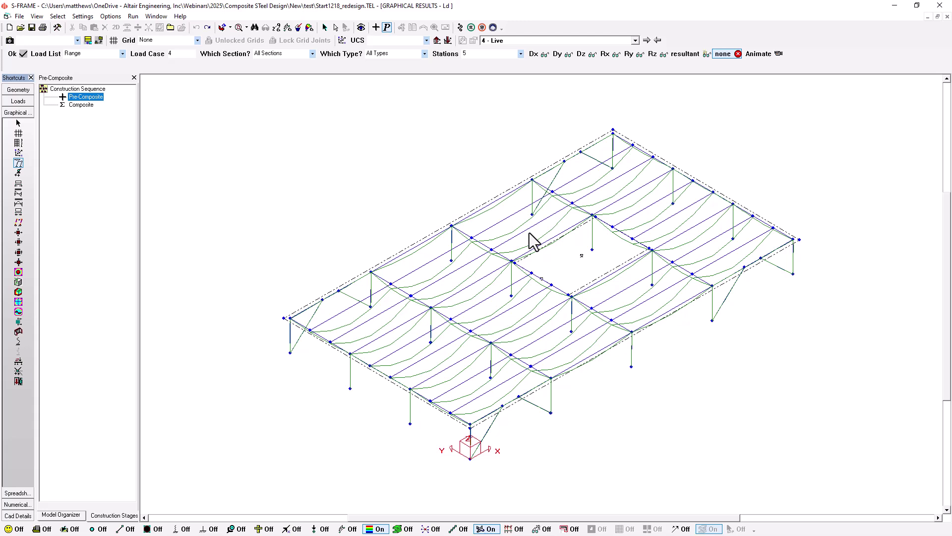
Check the z deflection diagram of perimeter beam member 91 for the Live load case in the Pre-Composite stage.
right_click(494, 201)
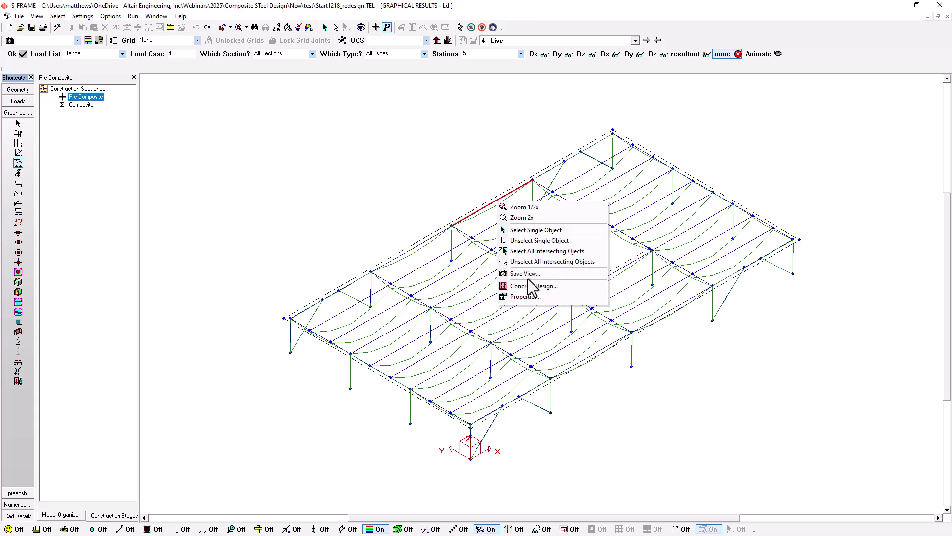
left_click(466, 185)
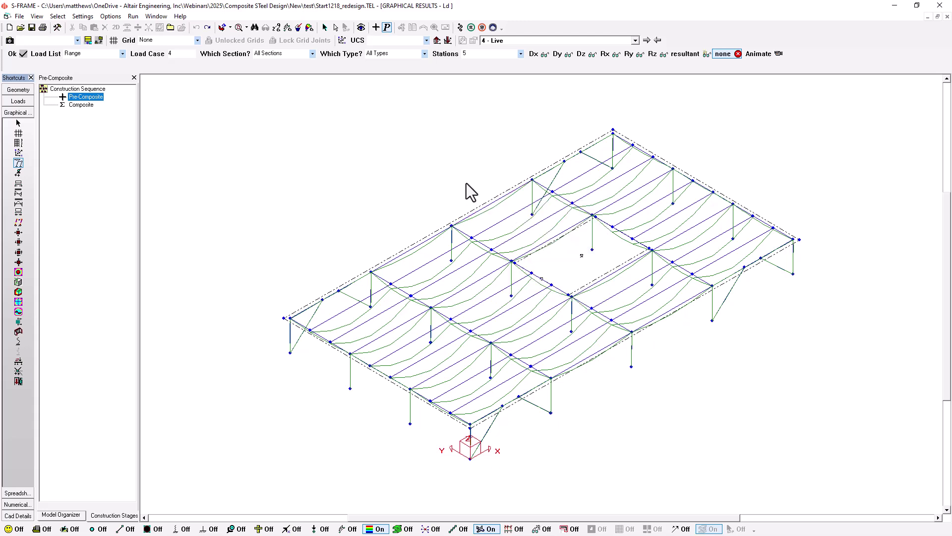
right_click(469, 218)
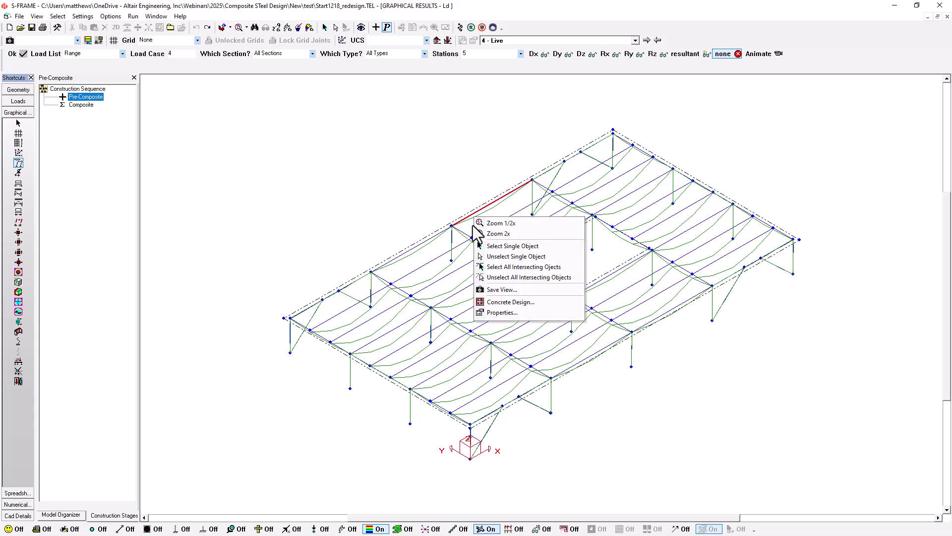
left_click(496, 322)
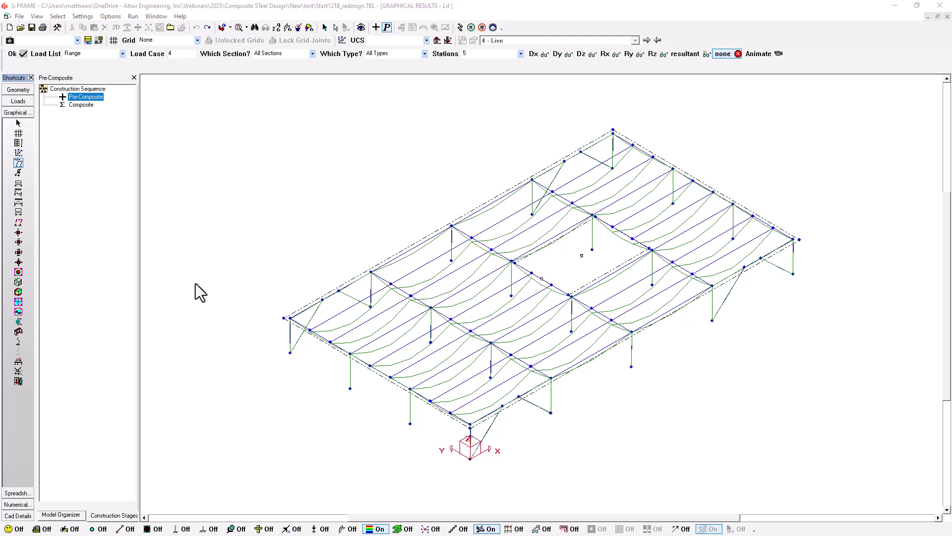
left_click_drag(652, 159, 591, 155)
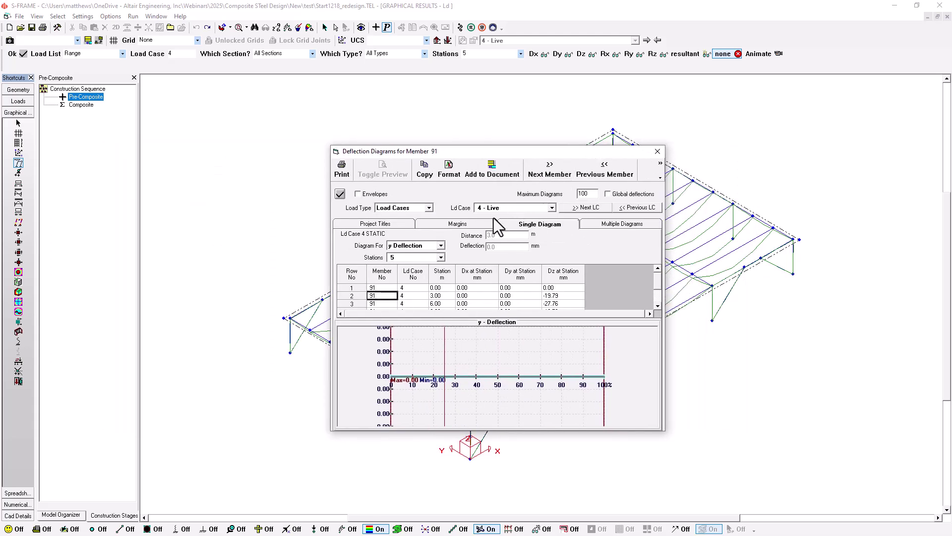
left_click(439, 245)
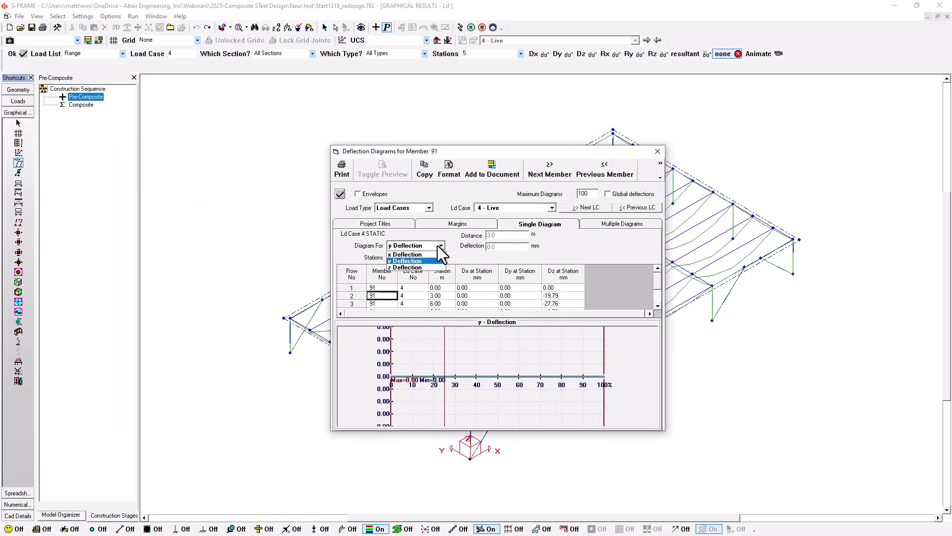
left_click(414, 264)
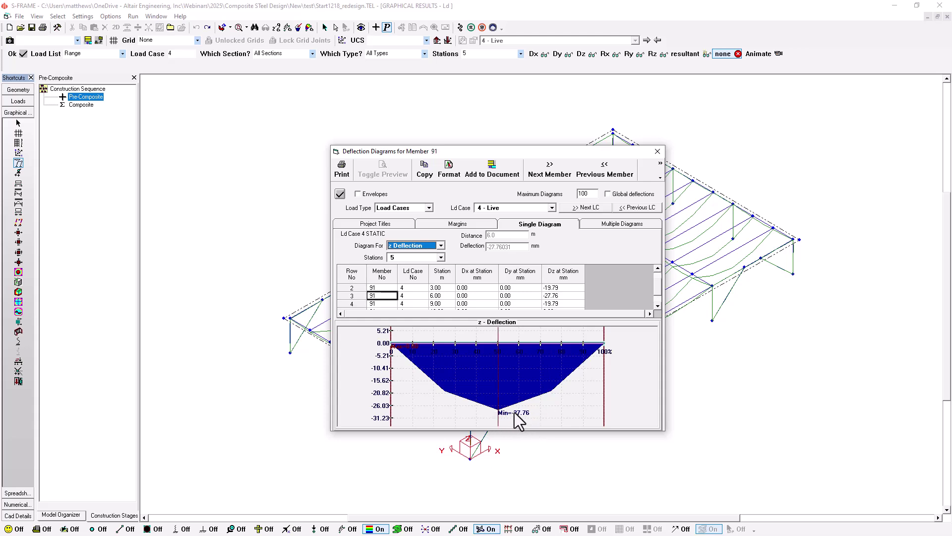
left_click(656, 154)
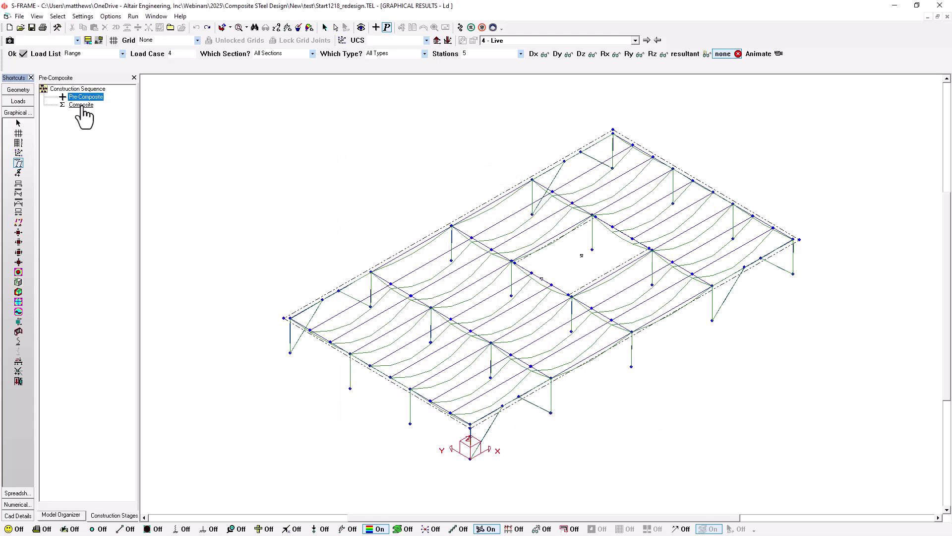
Check the z deflection diagram of the same perimeter beam for the Live load case in the Composite stage.
left_click(81, 105)
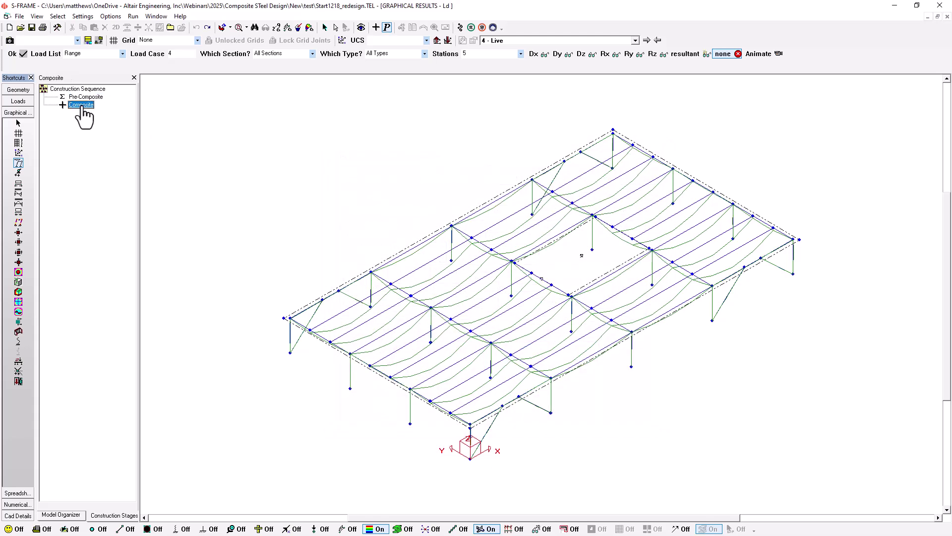
right_click(500, 200)
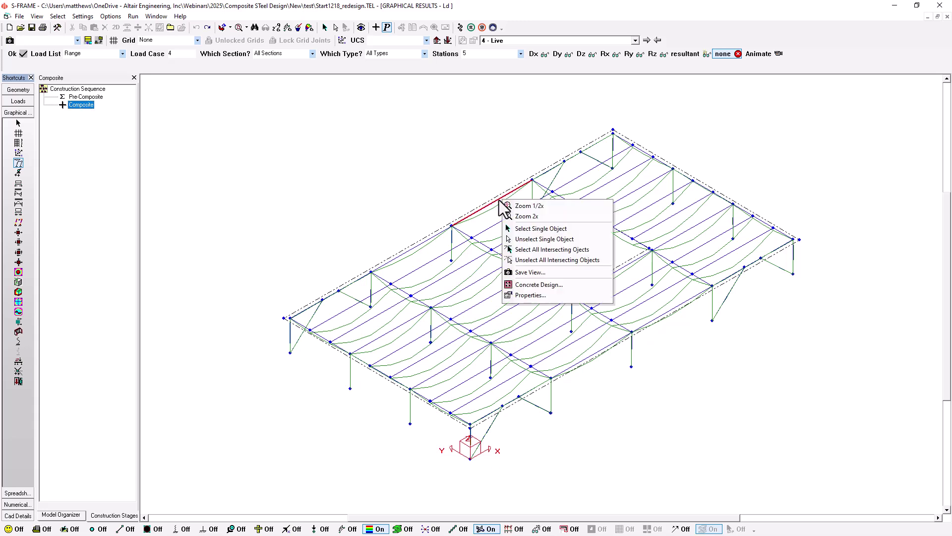
left_click(524, 296)
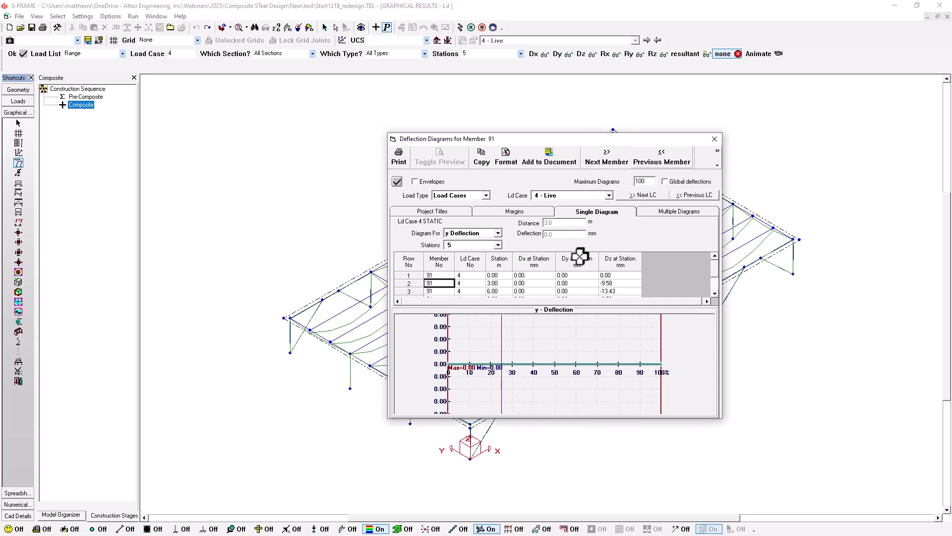
left_click(497, 233)
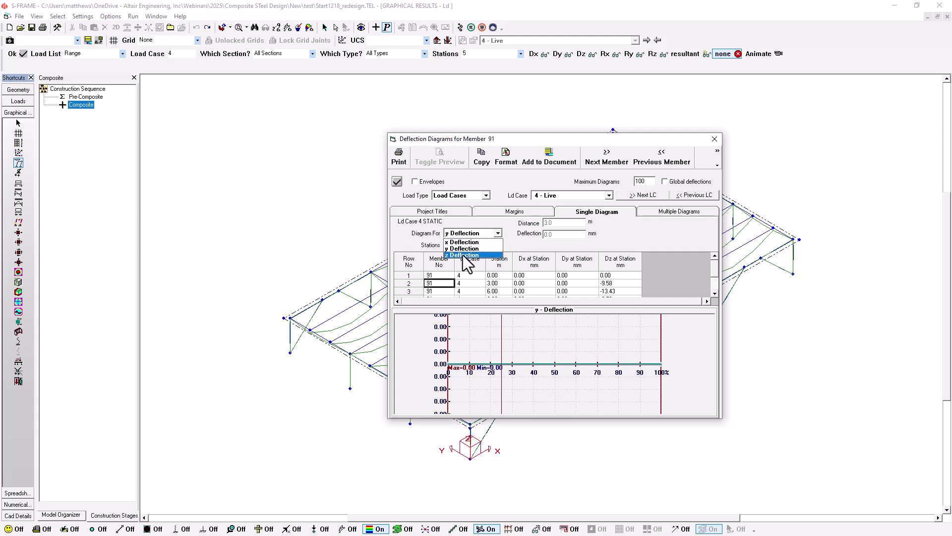
left_click(463, 255)
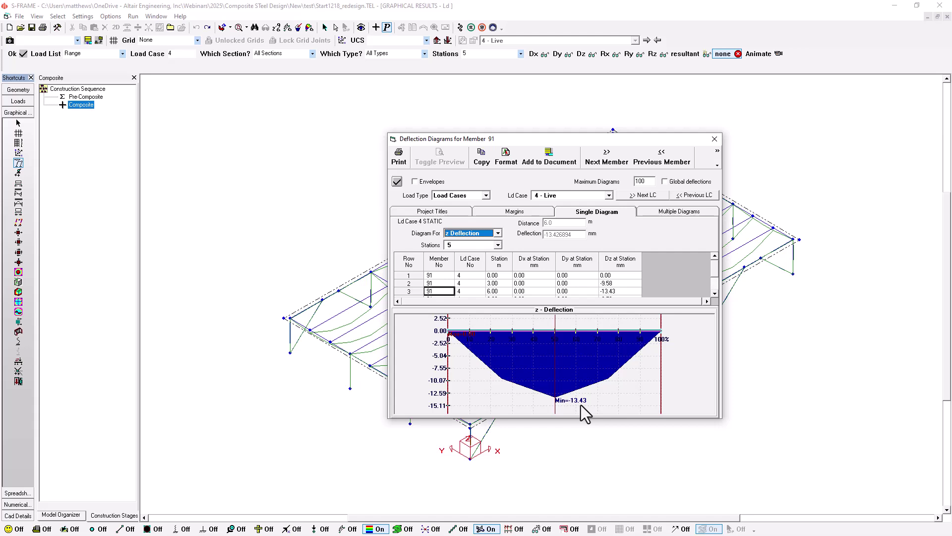
left_click(714, 139)
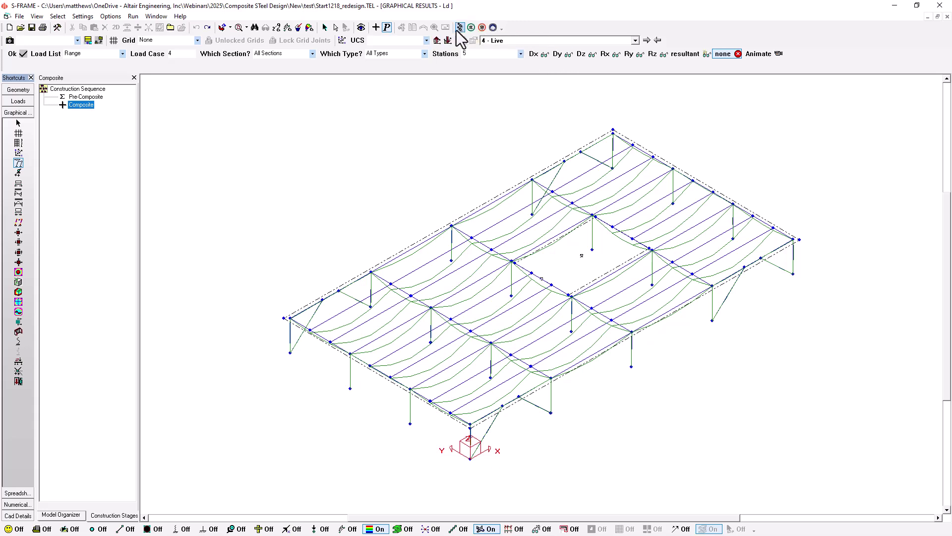
Open the steel code check input for the Pre-Composite stage and display the members' length factors.
left_click(471, 29)
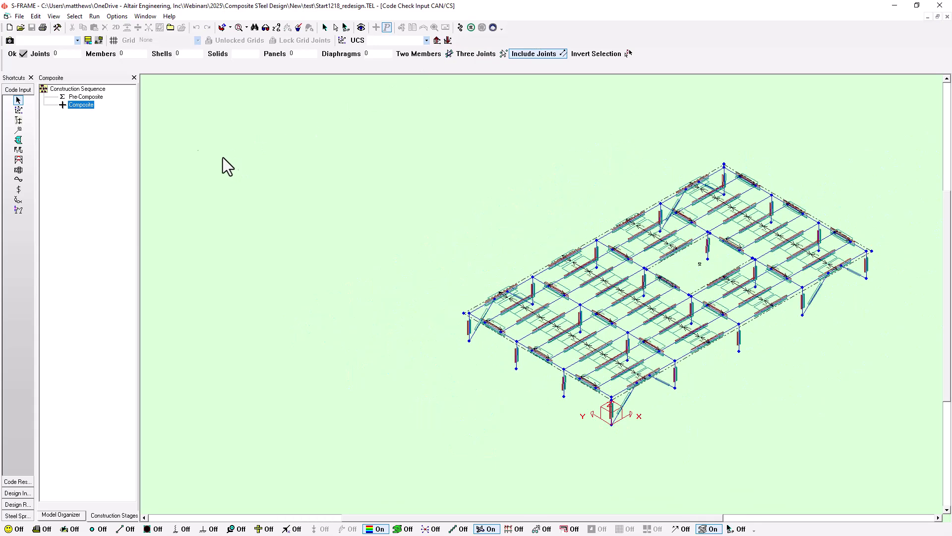
left_click(86, 97)
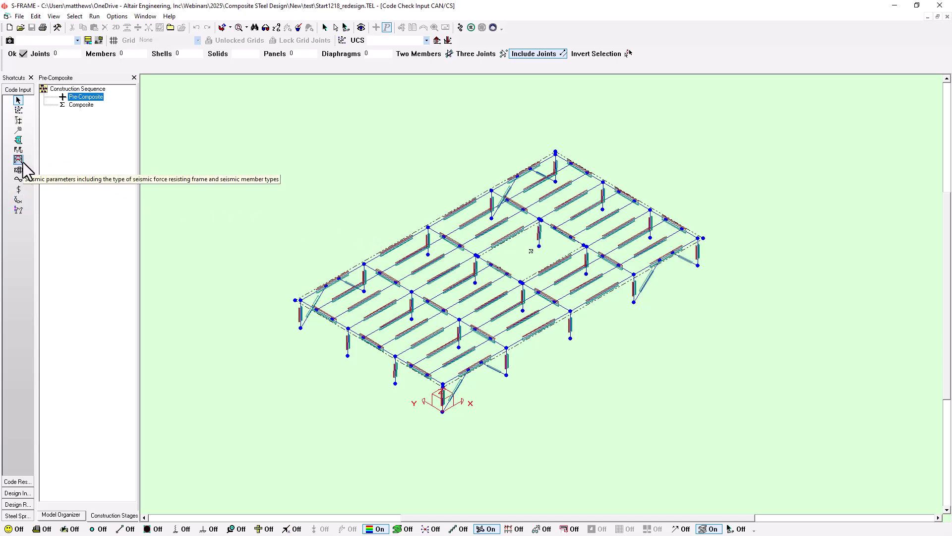
left_click(18, 121)
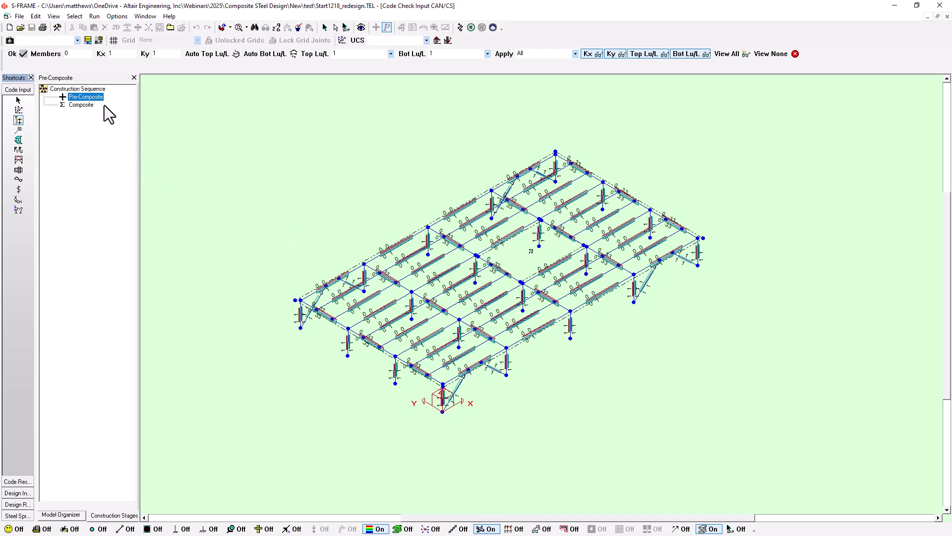
Run the Pre-Composite stage code check for the ULS_PreComposite and SLS_Camber load combinations.
left_click(461, 29)
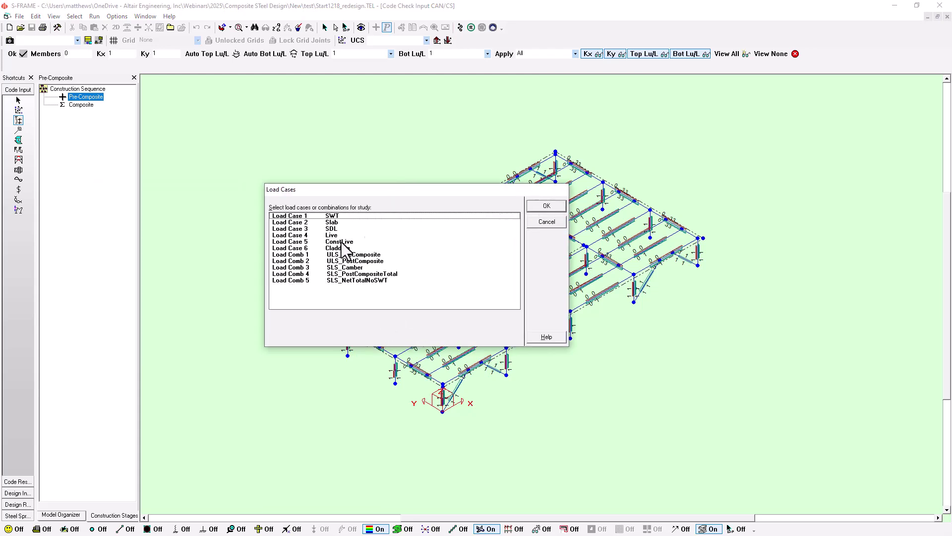
left_click(347, 254)
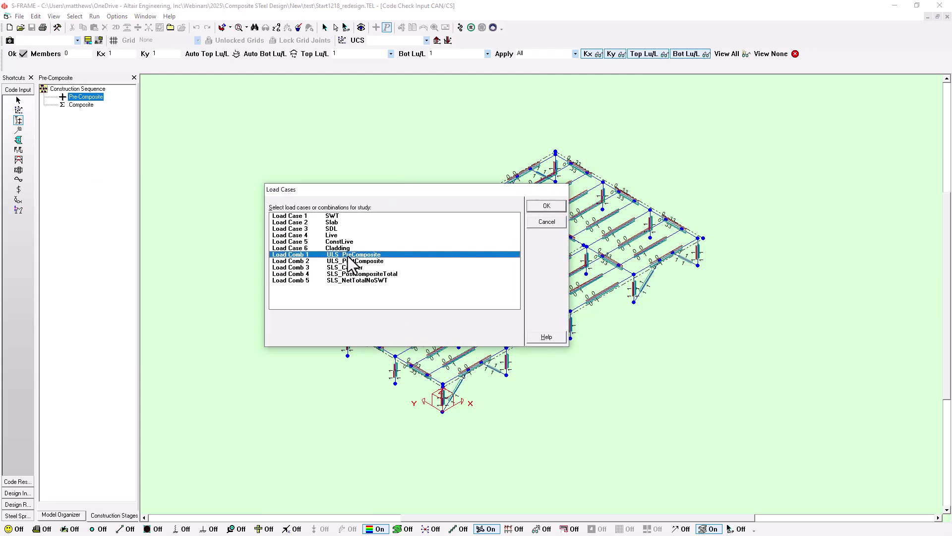
left_click(348, 267)
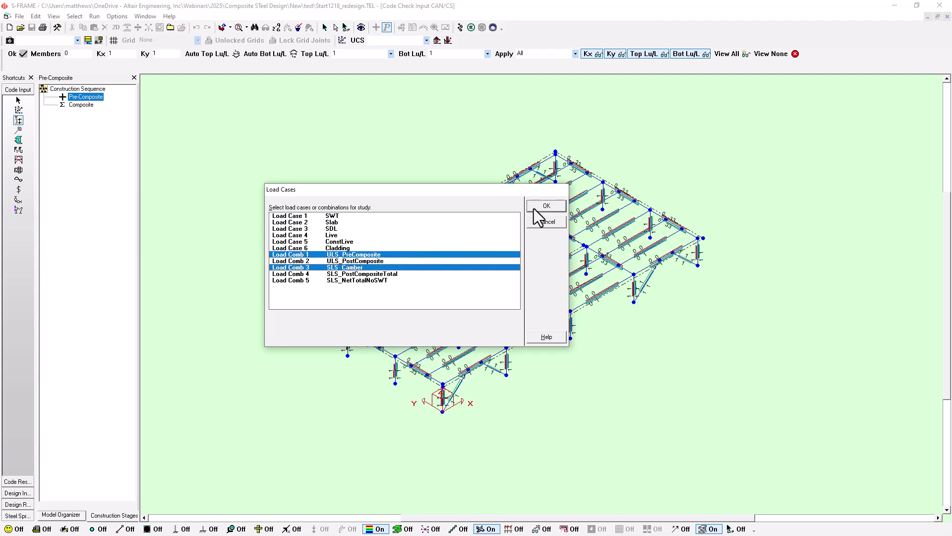
left_click(554, 208)
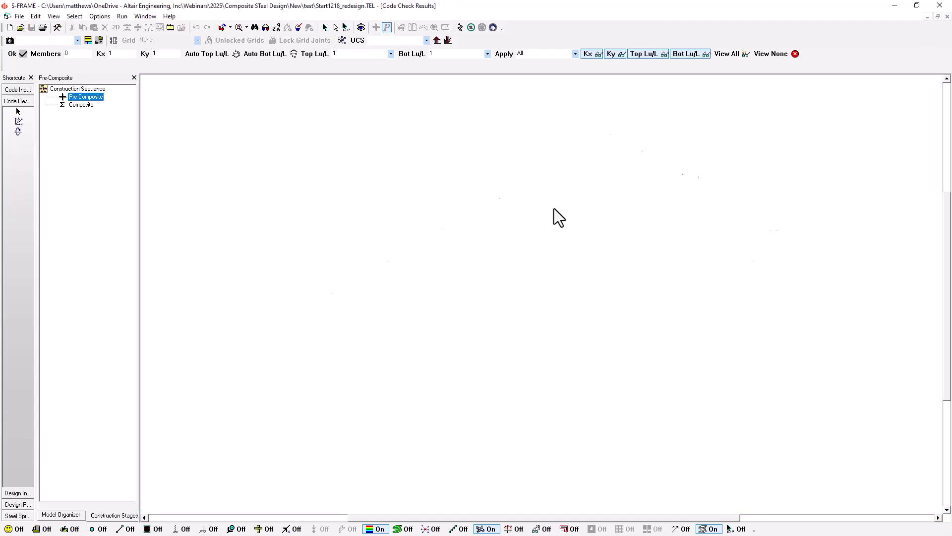
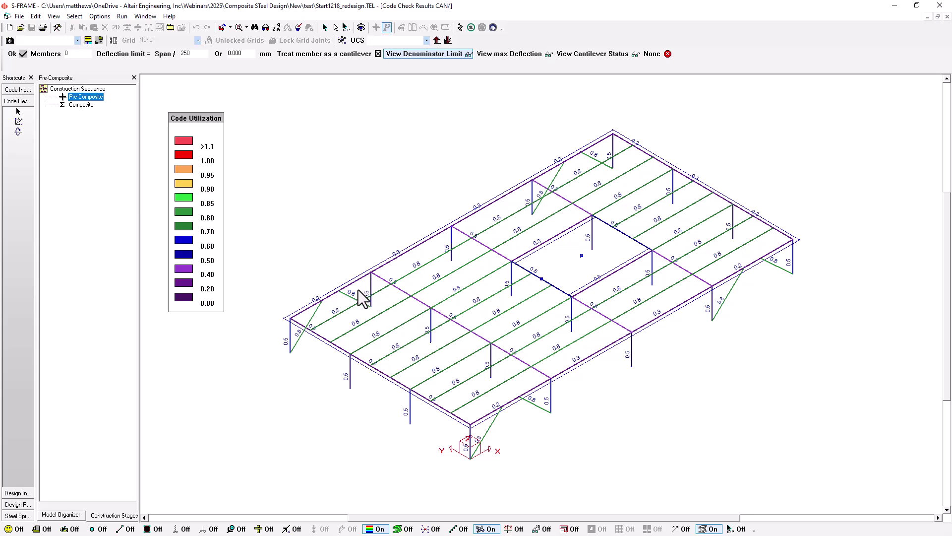
Review the code details of member 52, an infill beam, for the Pre-Composite strength and deflection checks.
right_click(341, 313)
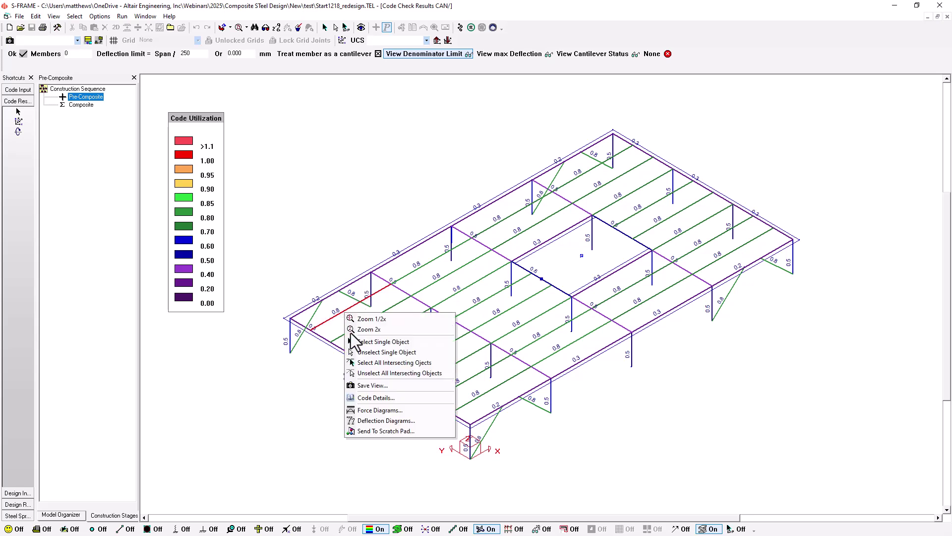
left_click(381, 398)
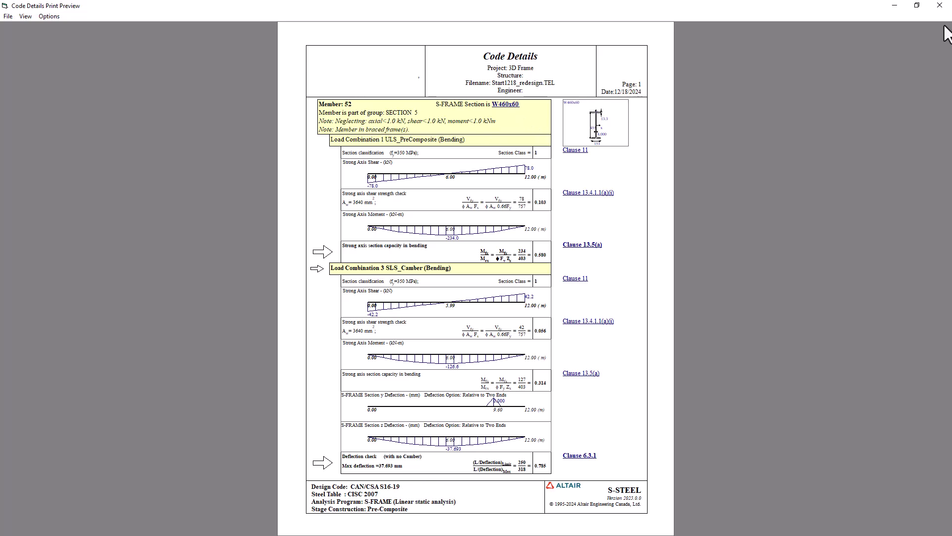
left_click(940, 5)
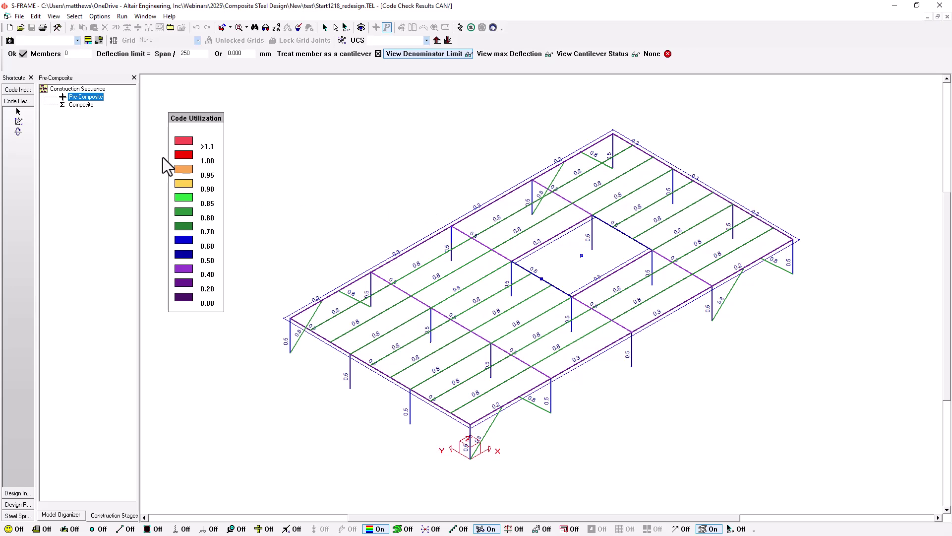
Re-initialize the Composite stage's effective widths and camber with the current settings, replacing the previously defined composite design data.
left_click(77, 105)
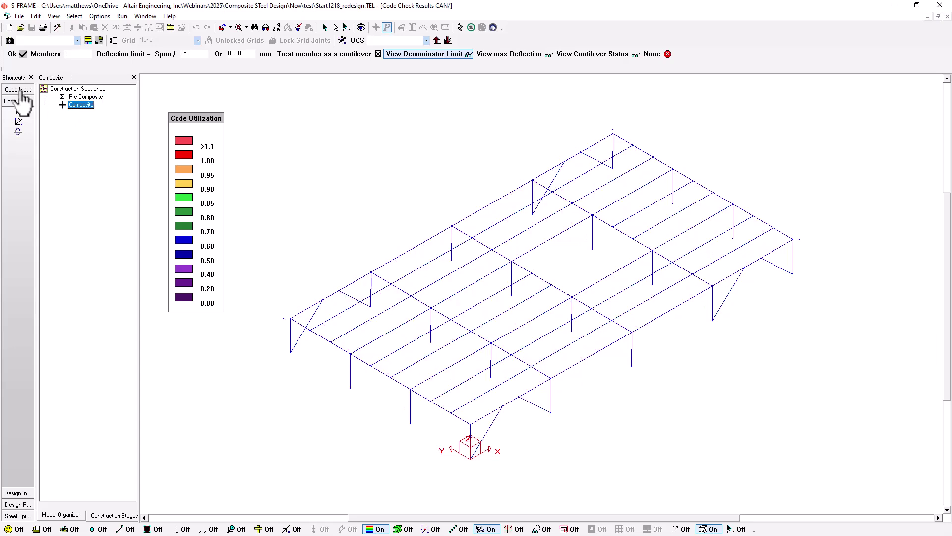
left_click(21, 90)
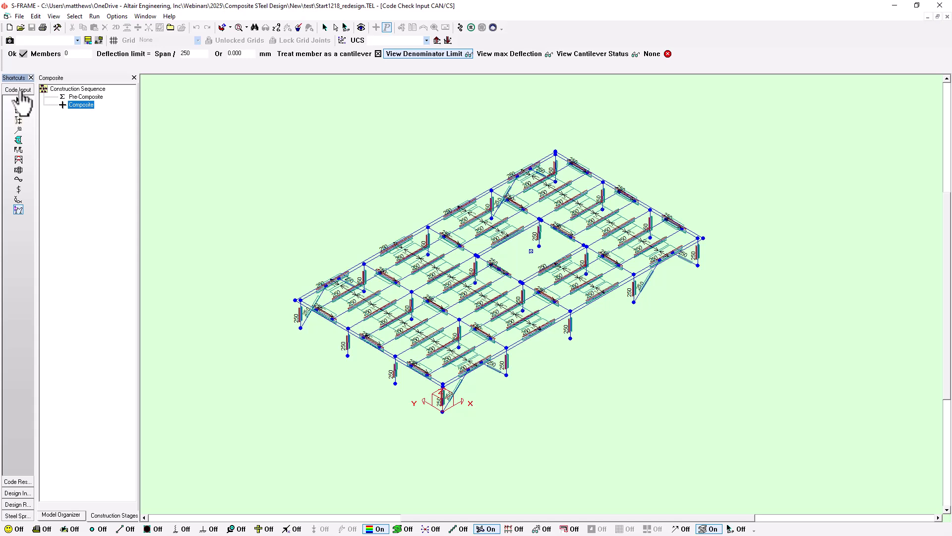
left_click(37, 18)
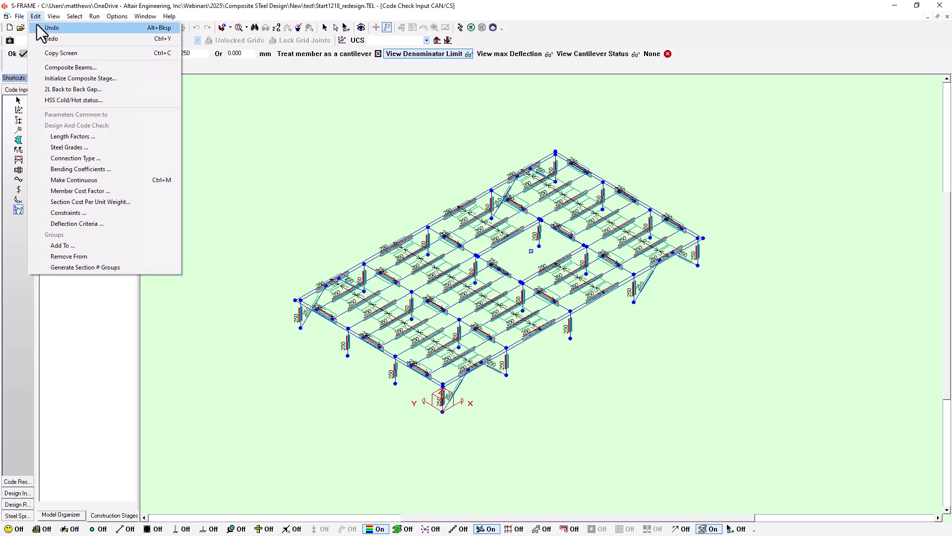
left_click(68, 79)
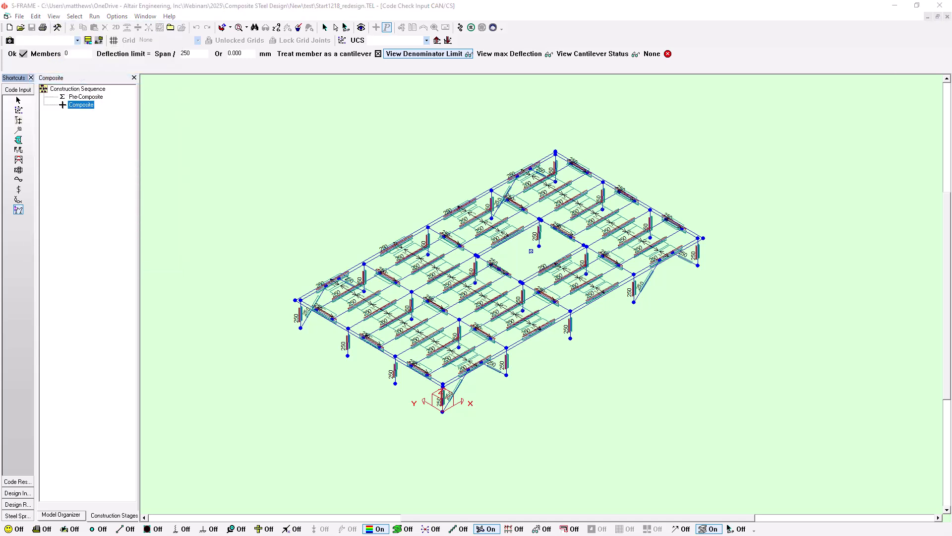
left_click_drag(666, 123, 595, 151)
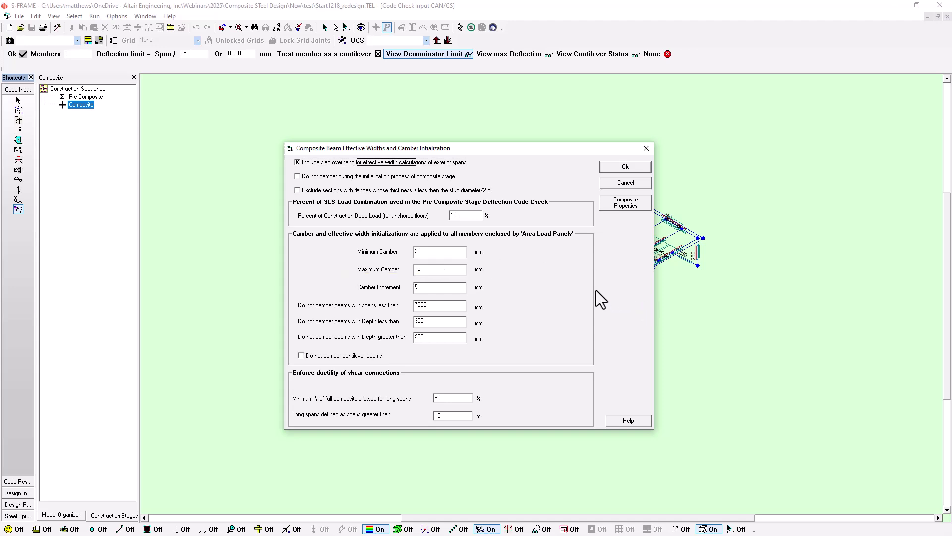
left_click(615, 168)
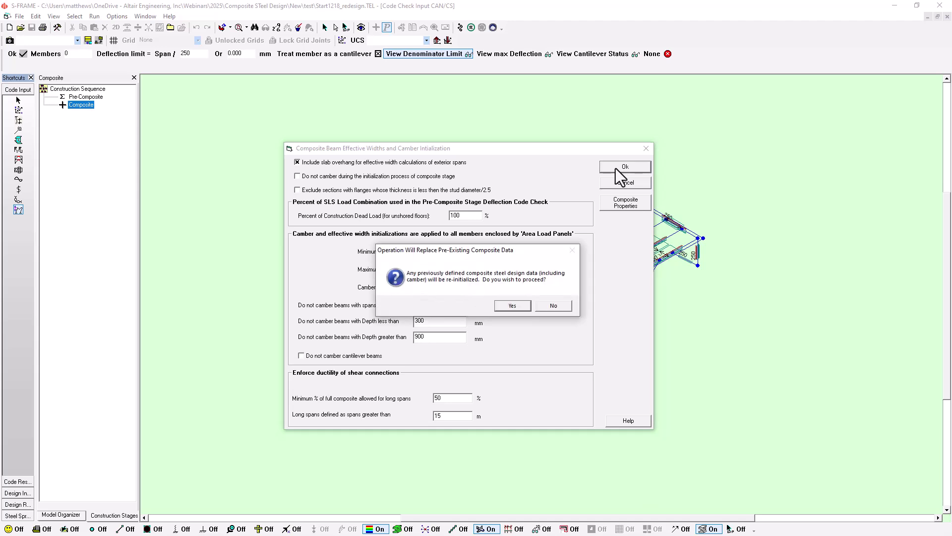
left_click(512, 306)
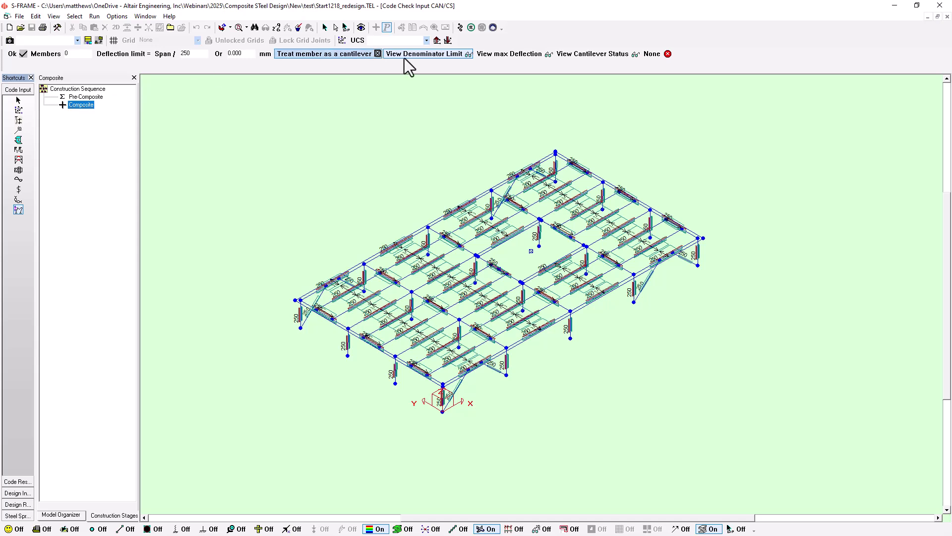
Run the Composite stage code check for Live, Cladding, ULS_PostComposite, SLS_PostCompositeTotal and SLS_NetTotalNoSWT.
left_click(461, 30)
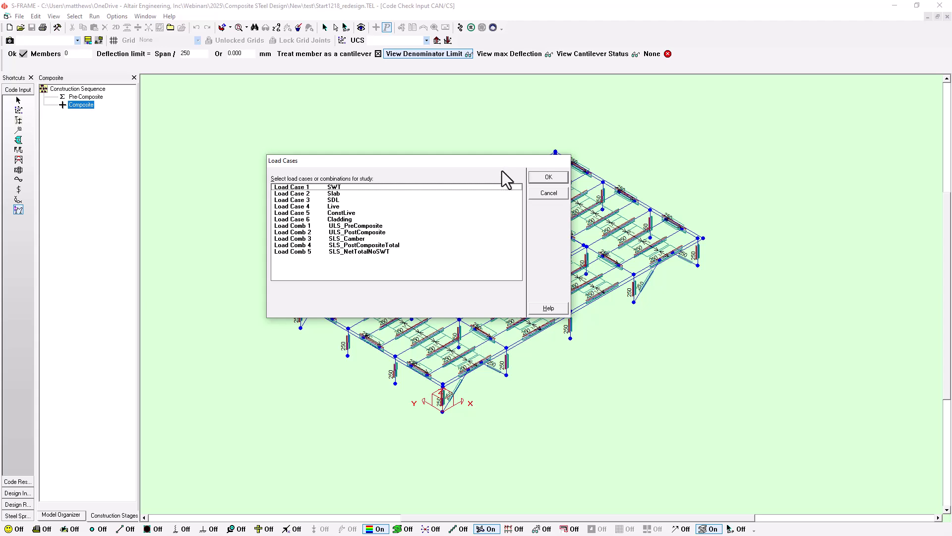
left_click(331, 206)
left_click(333, 220)
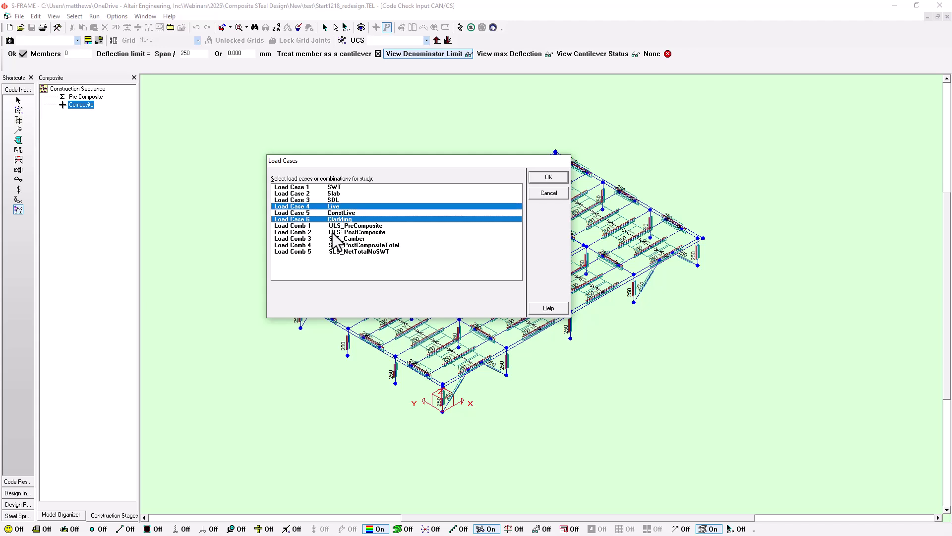
left_click(335, 231)
left_click(327, 245)
left_click(326, 252)
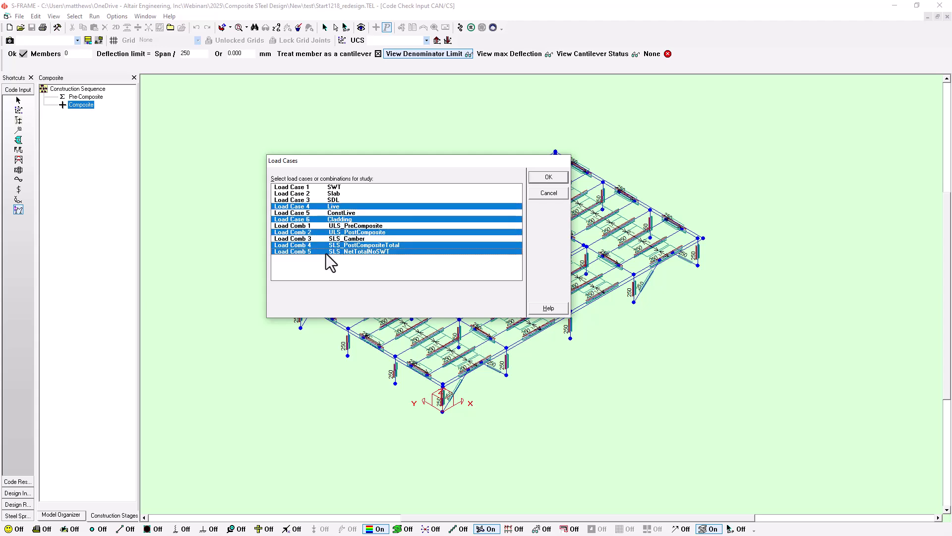
left_click(546, 181)
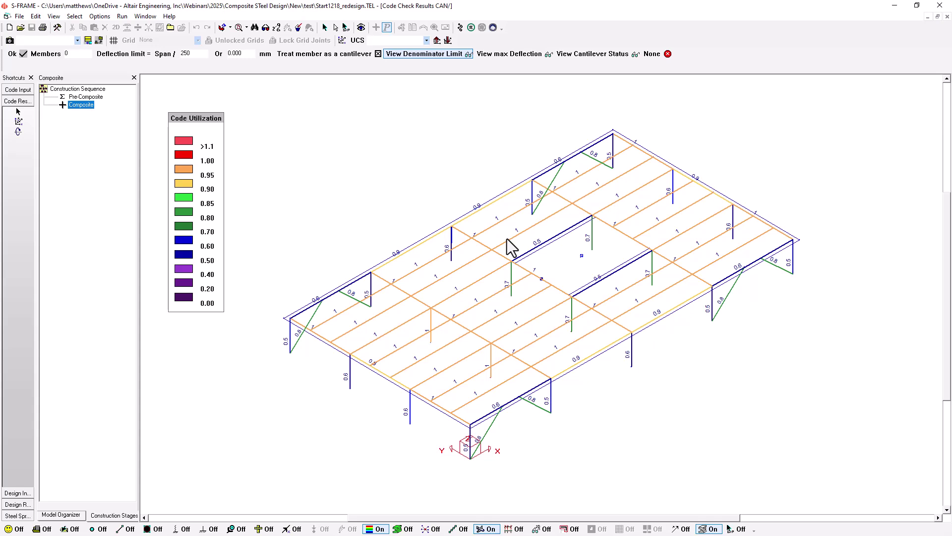
Review the code details of member 52, an infill beam, for the Composite stage strength, stud and deflection checks.
right_click(340, 315)
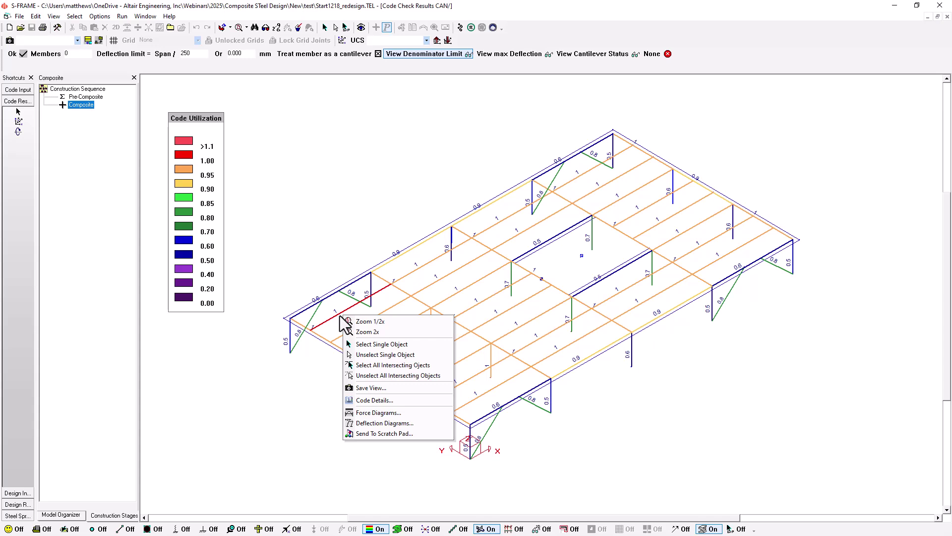
left_click(392, 402)
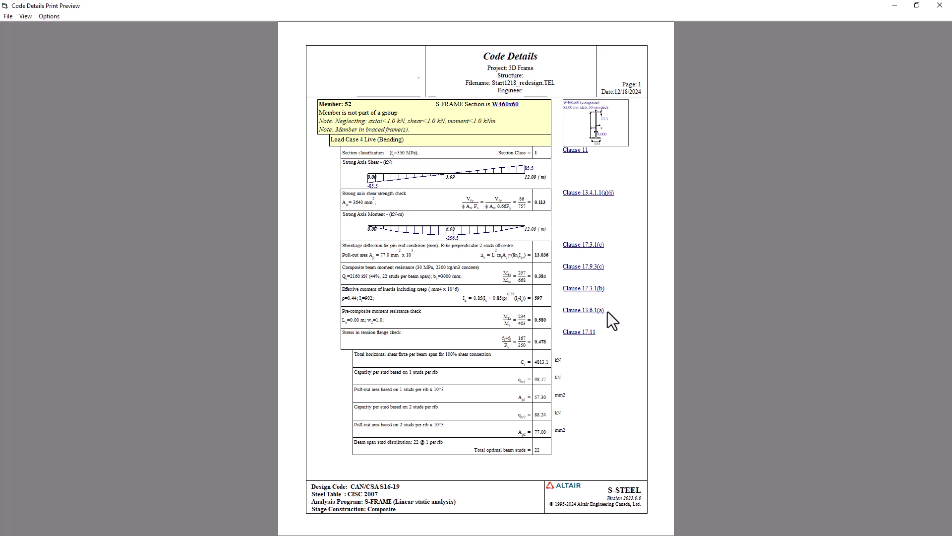
key("Page_Down")
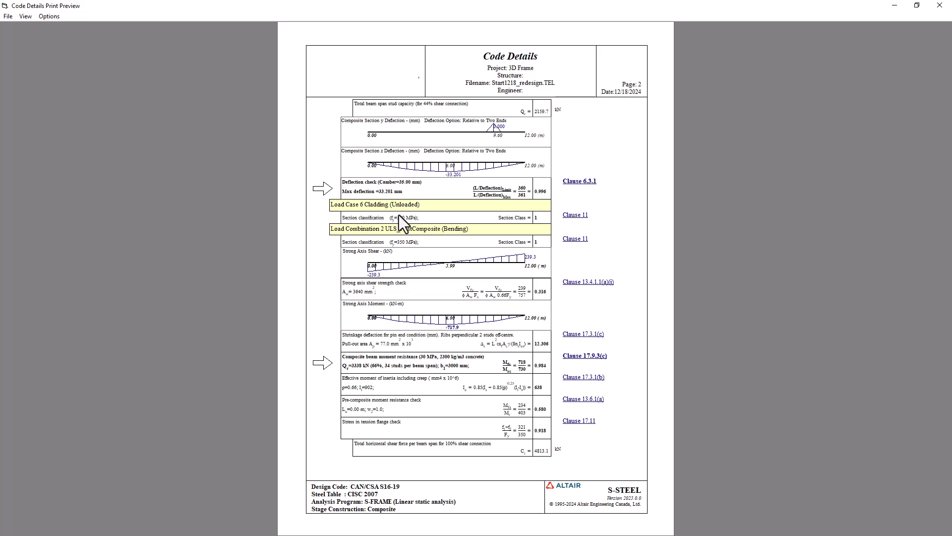
scroll(399, 215, "down", 1)
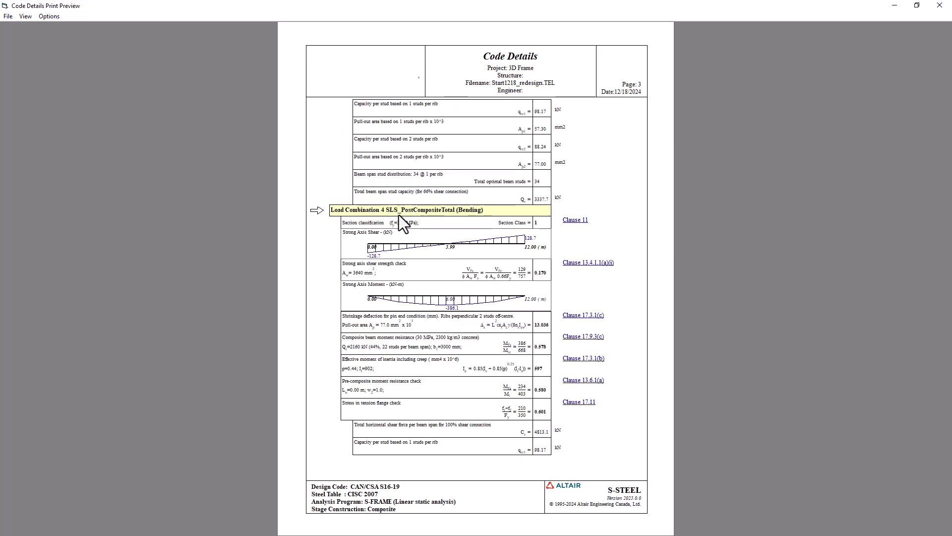
scroll(399, 216, "down", 1)
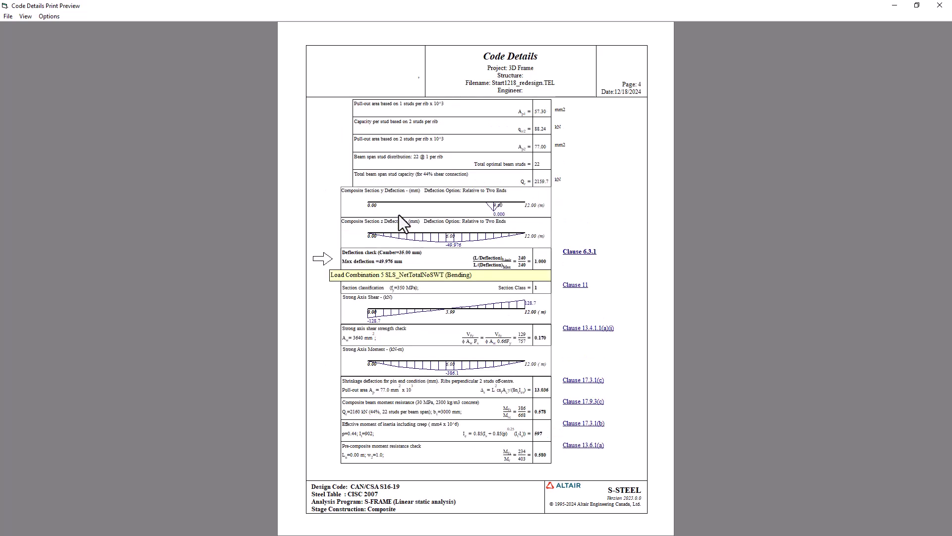
scroll(399, 215, "down", 1)
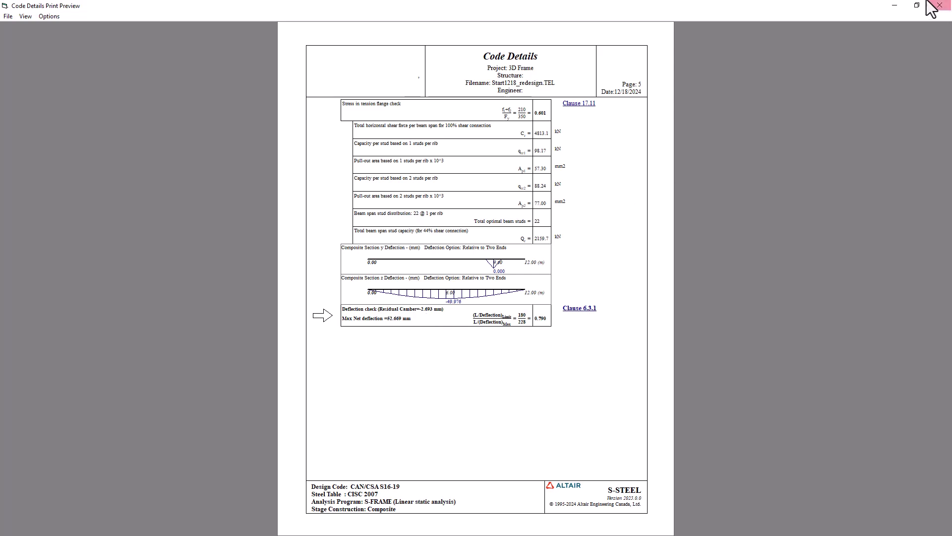
left_click(940, 6)
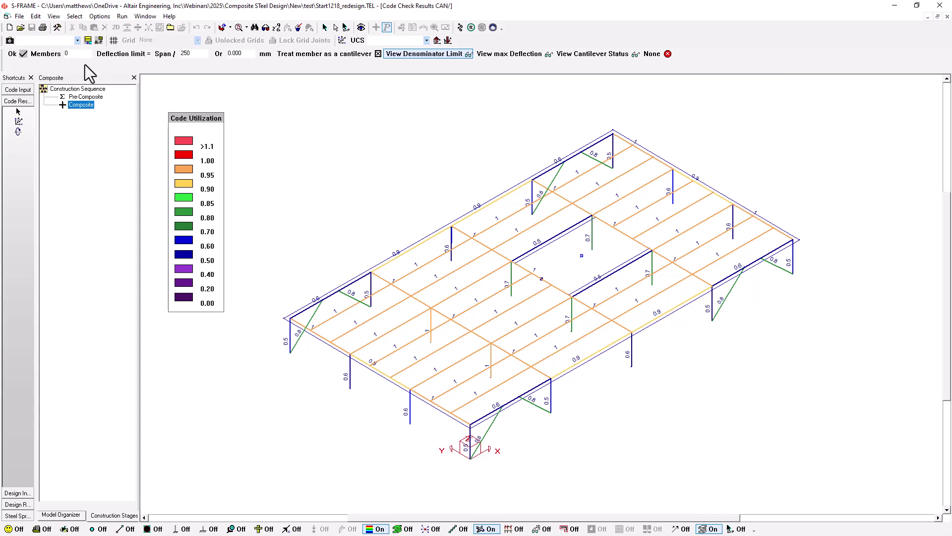
View the code check results as plain color coding, as utilization ratios, and as section labels with total studs and camber.
left_click(53, 15)
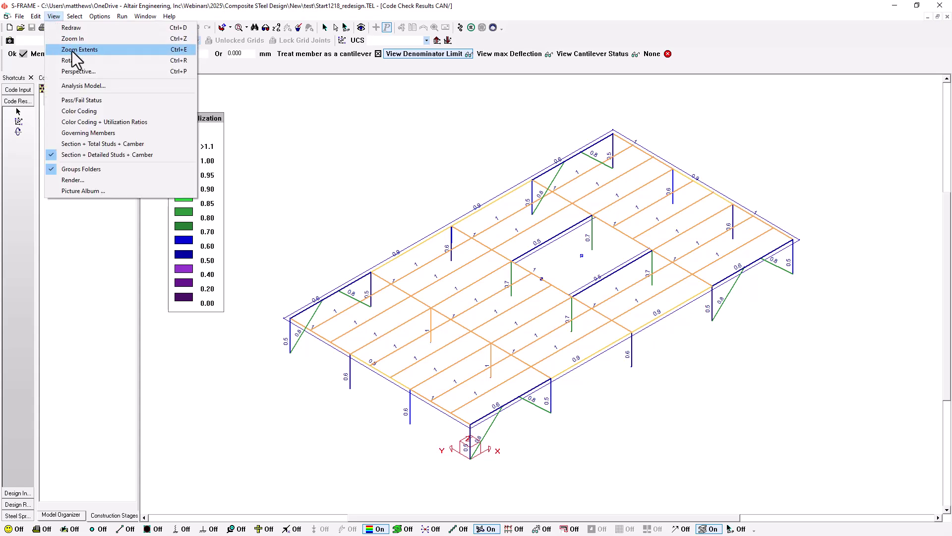
left_click(91, 113)
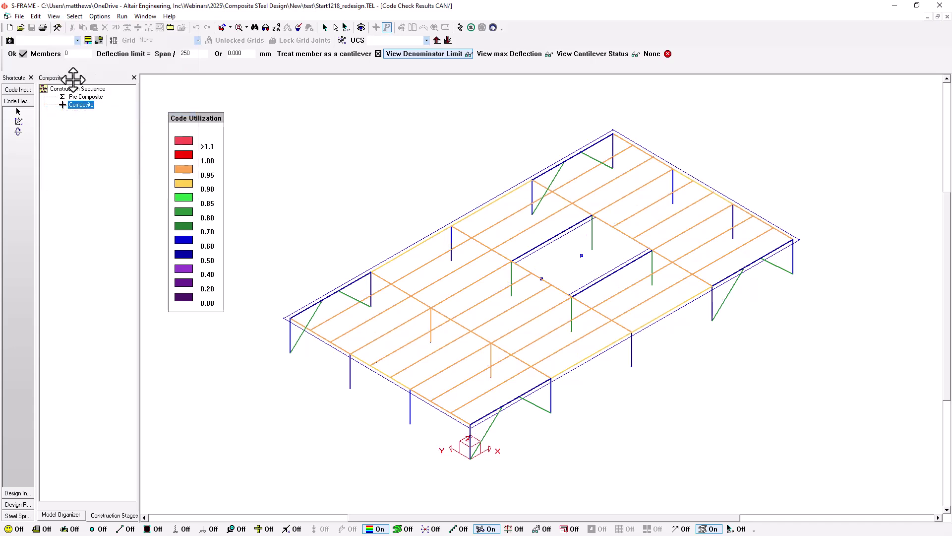
left_click(53, 15)
left_click(96, 120)
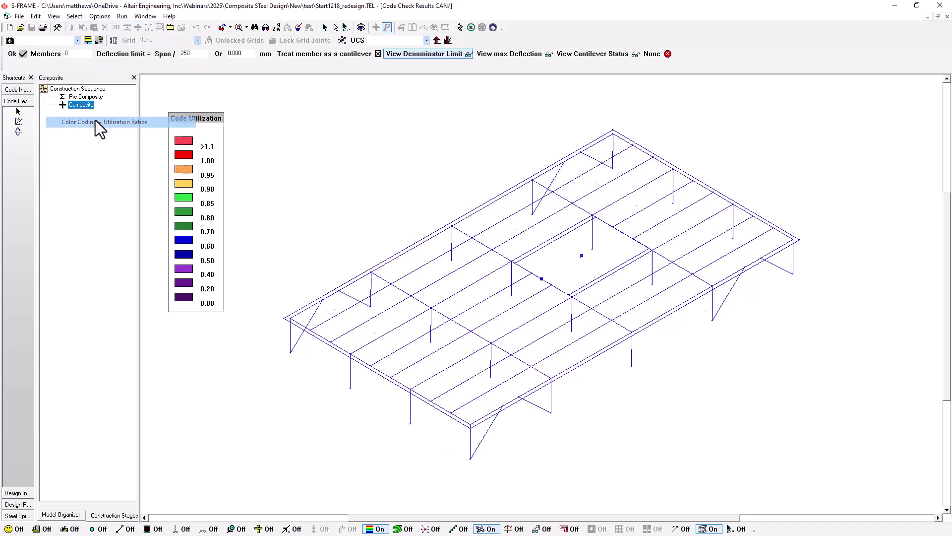
left_click(53, 16)
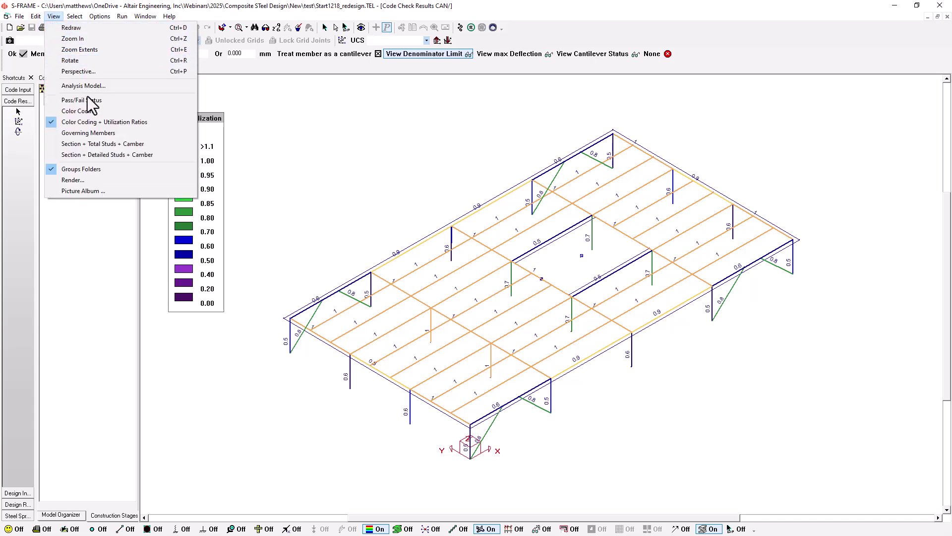
left_click(96, 144)
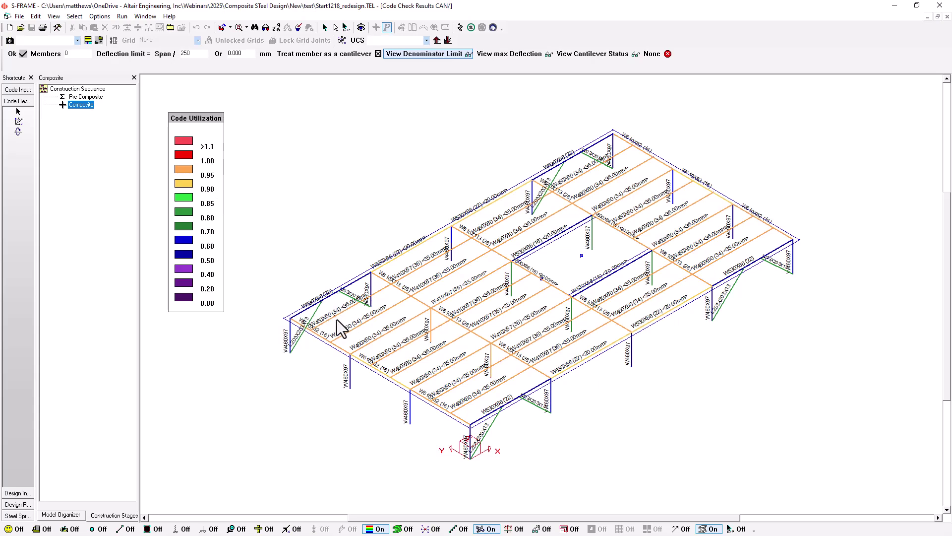
scroll(330, 319, "up", 5)
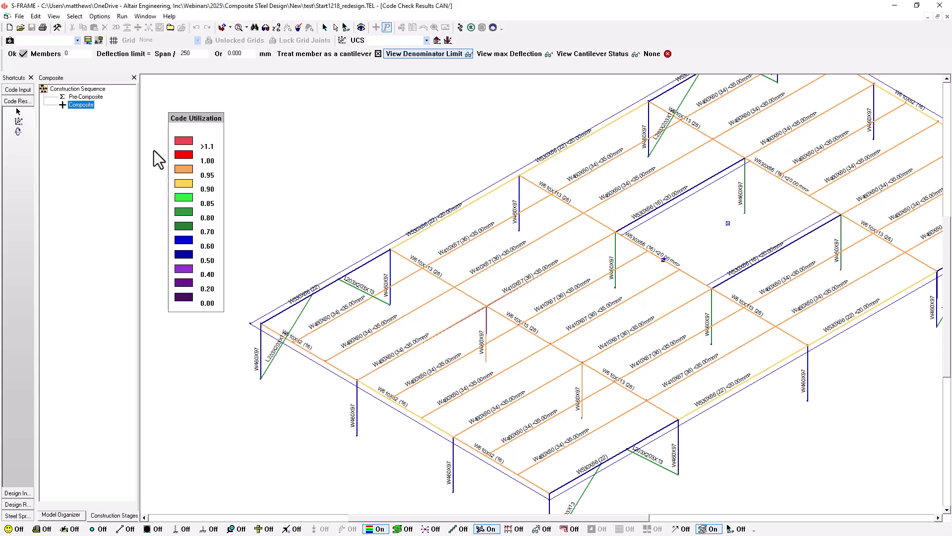
Label the members with section, detailed studs and camber, and examine the stud distribution along the infill beams and girders.
left_click(54, 17)
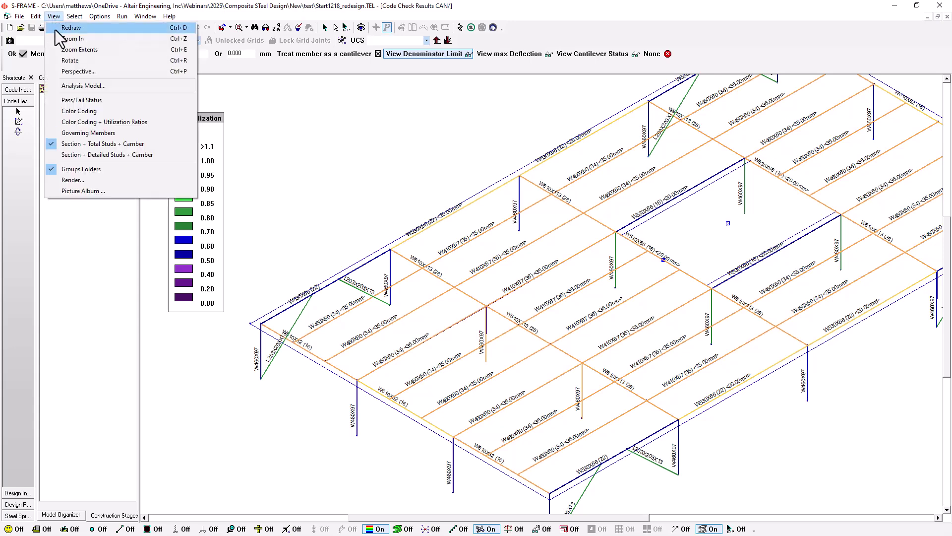
left_click(142, 153)
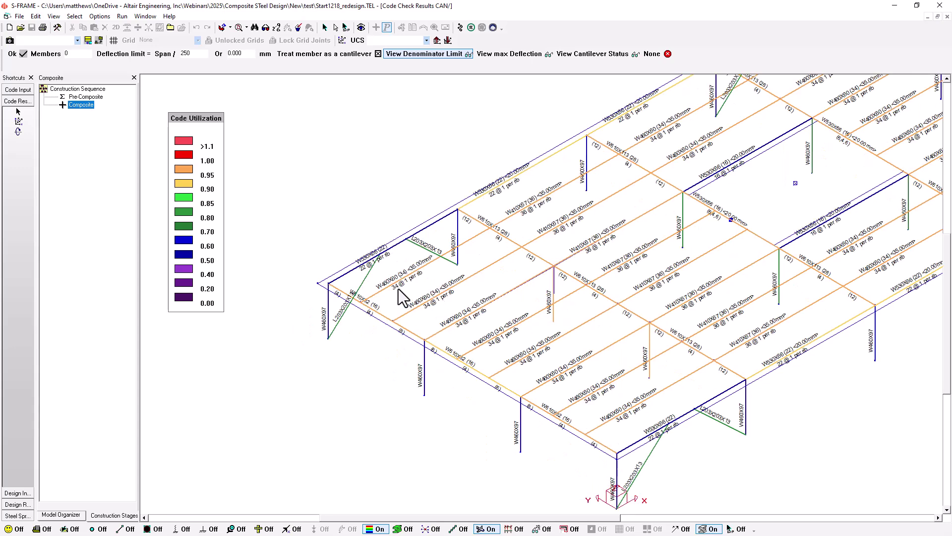
scroll(397, 288, "up", 1)
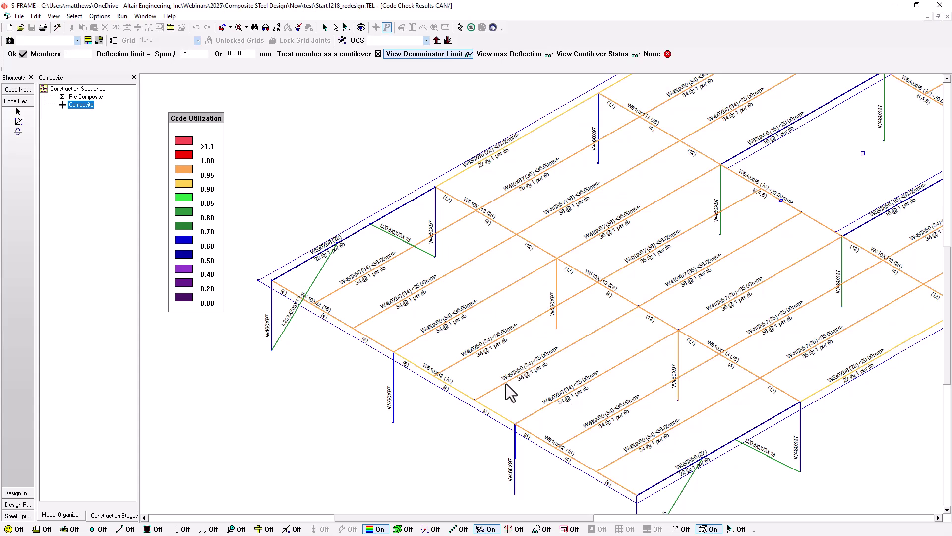
scroll(395, 291, "down", 2)
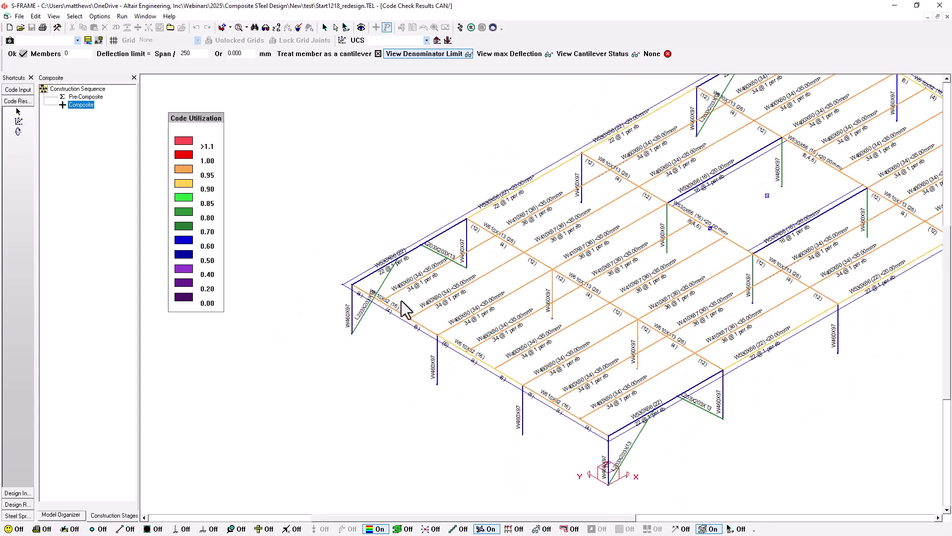
middle_click_drag(555, 306, 392, 347)
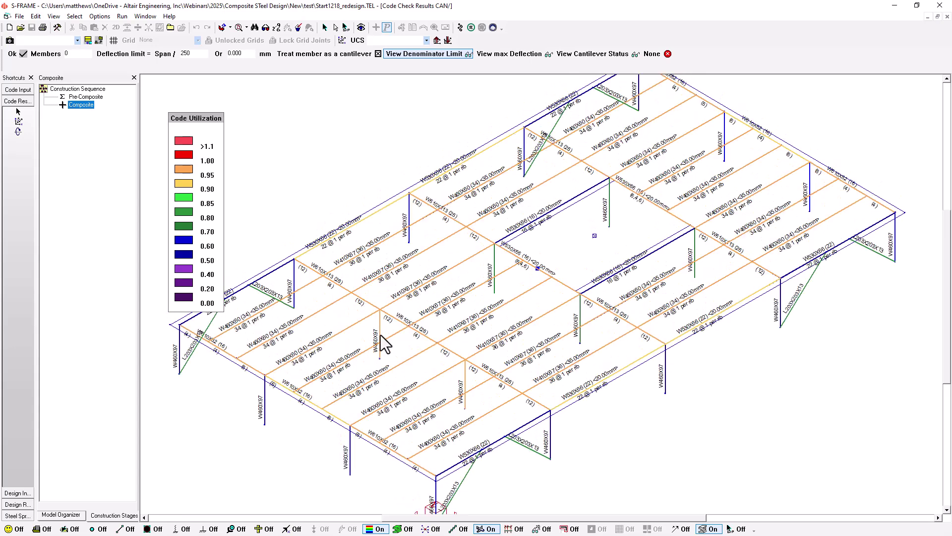
Generate a key results report for the selected members, excluding the summary of governing load cases for each member.
left_click(19, 16)
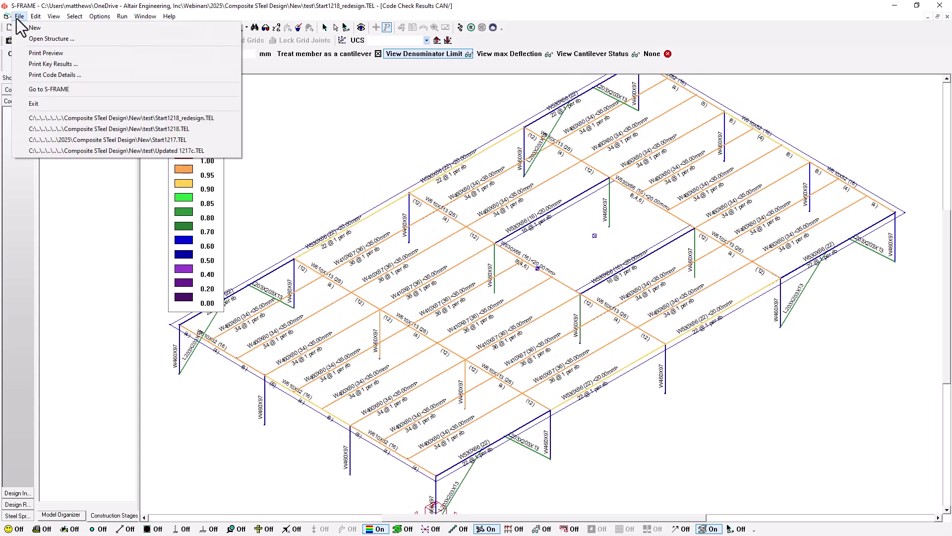
left_click(67, 63)
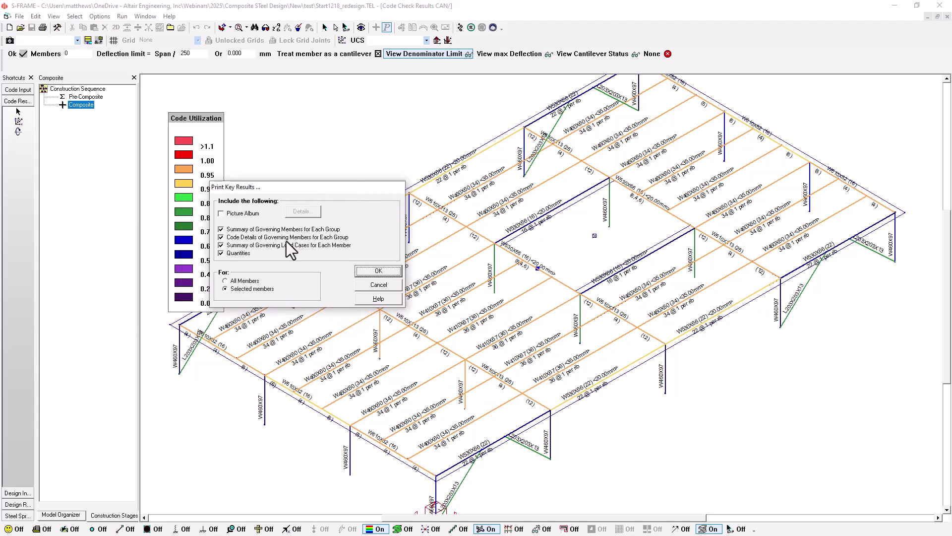
left_click(250, 246)
left_click(378, 271)
double_click(505, 4)
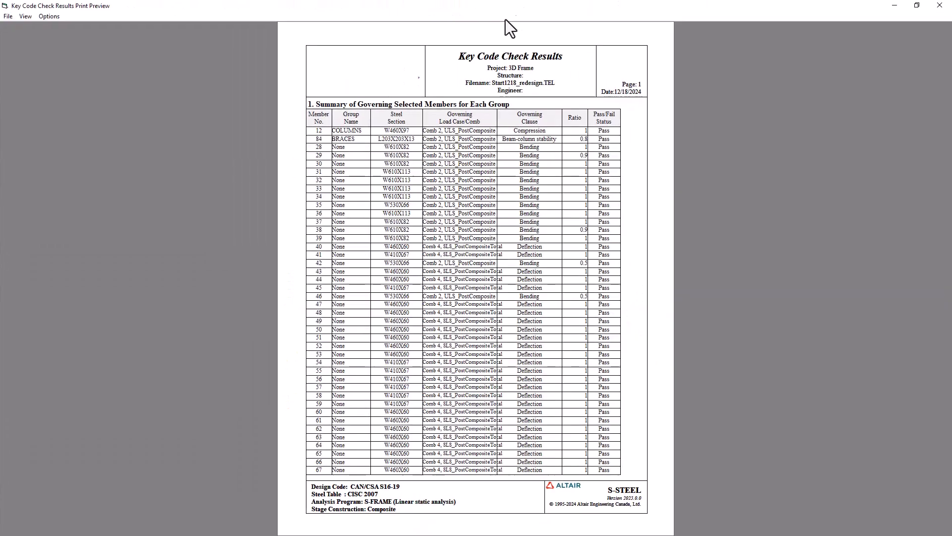
Review the key code check results report from the governing members and code details through to the summary of quantities.
key("Page_Down")
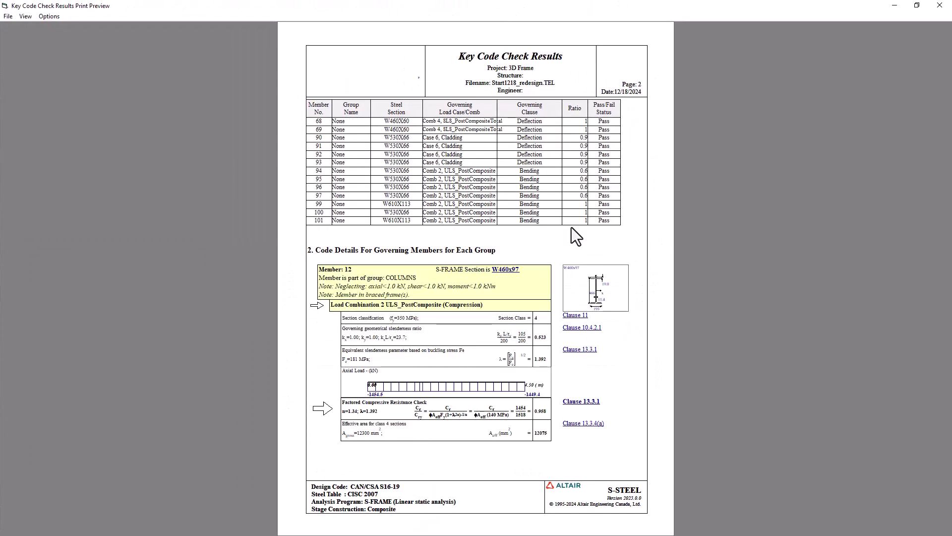
key("Page_Down")
key("Page_Down")
key("Page_Down")
key("Page_Down")
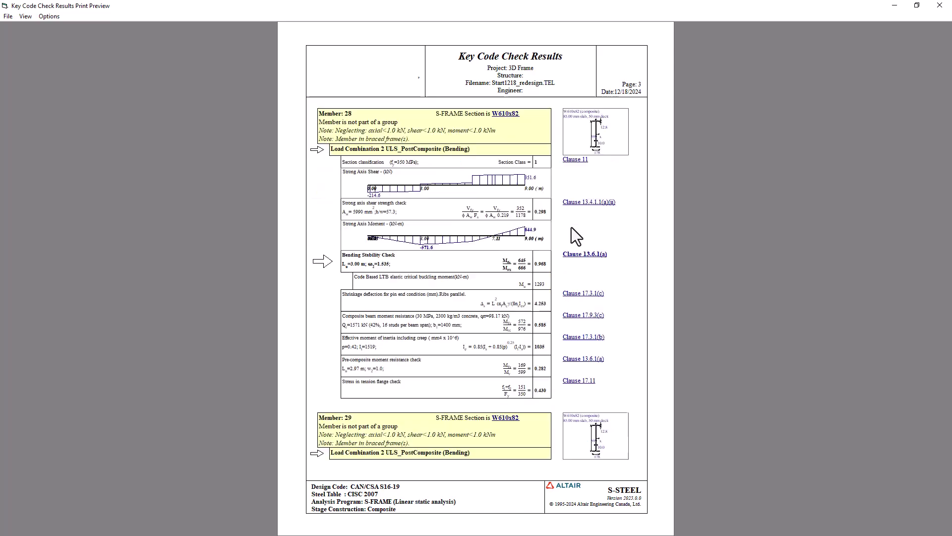
key("Page_Down")
key("Page_Down")
key("Page_Down")
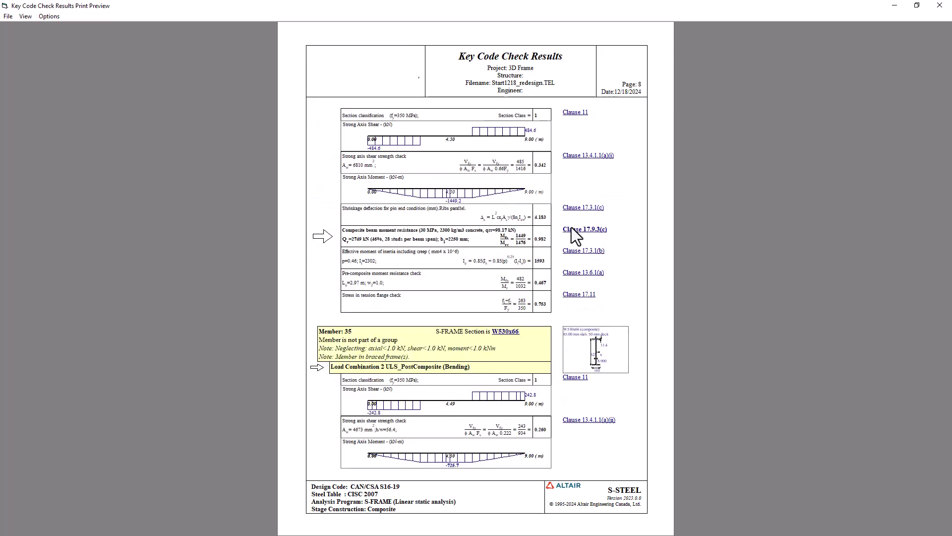
key("End")
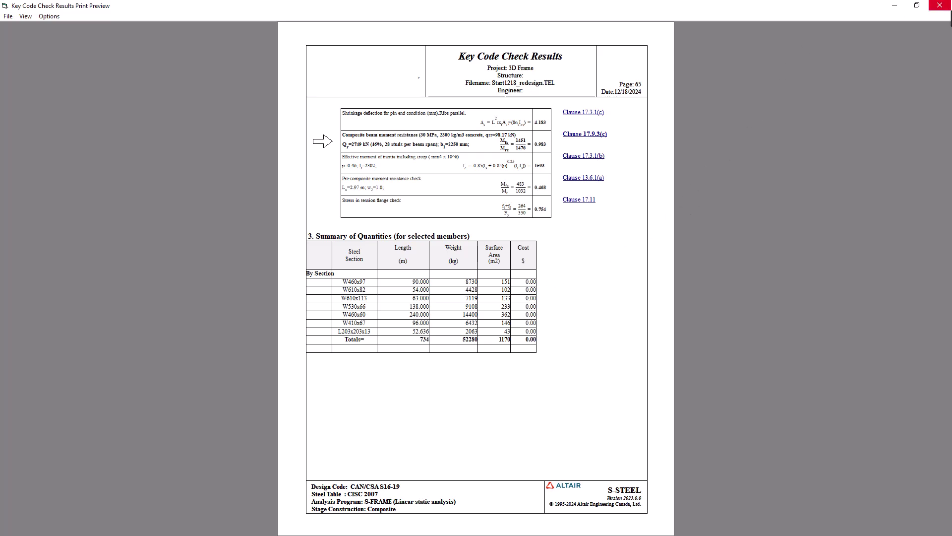
left_click(948, 8)
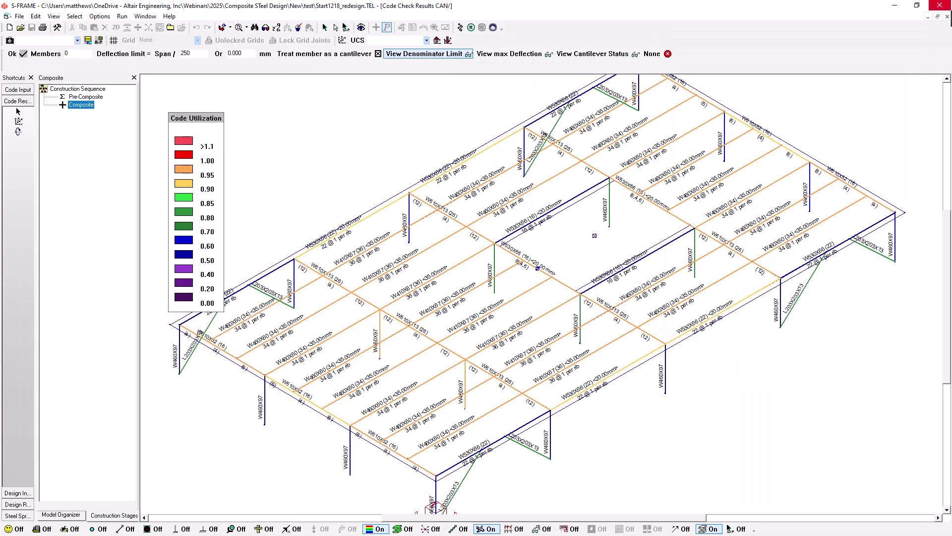
Return to the analysis model, updating it with the new proposed sections, and activate the Composite construction stage.
left_click(492, 27)
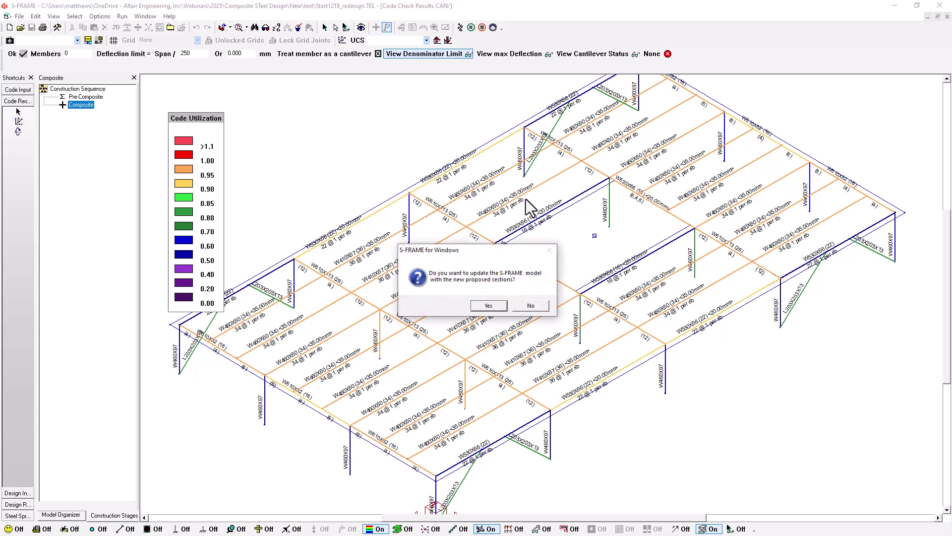
left_click(487, 306)
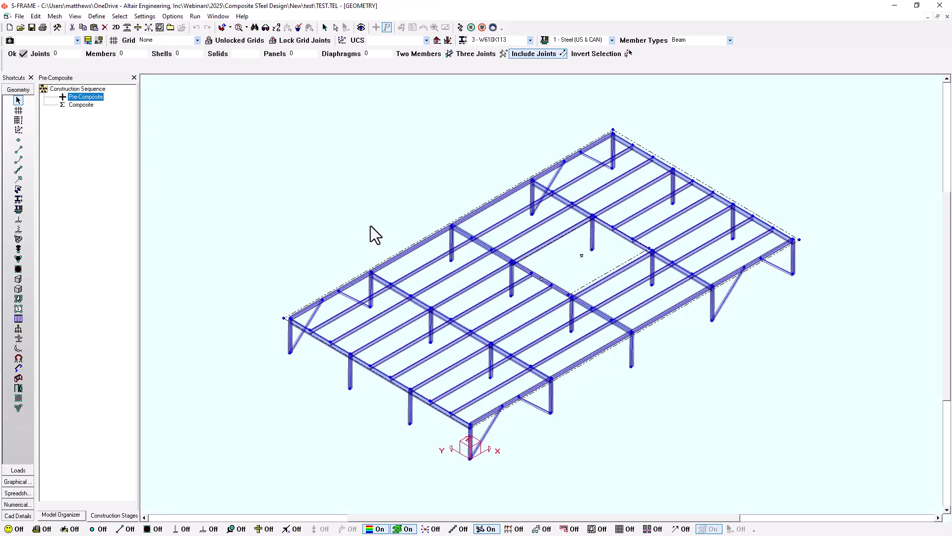
left_click(72, 105)
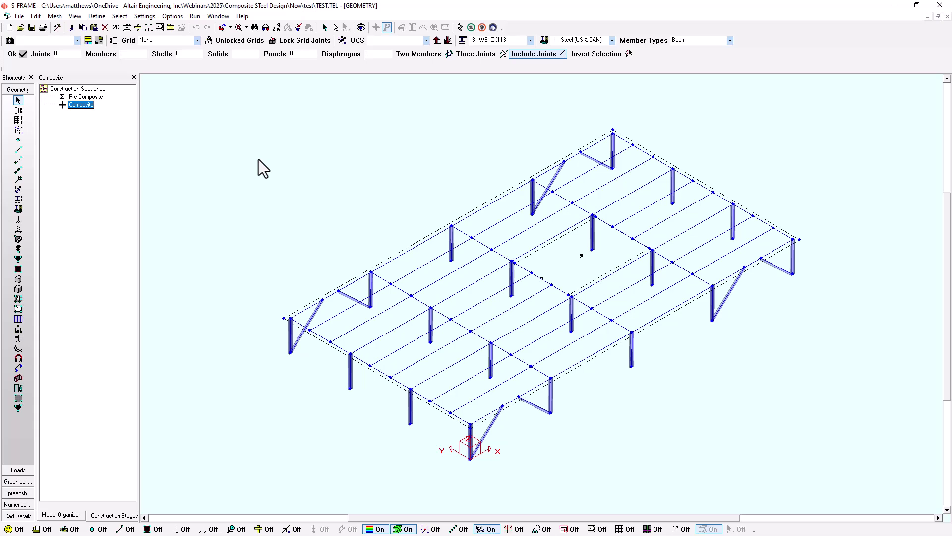
Turn off the staged construction sequence in the solver preferences, assign the composite stage to the structure, and show the members' section properties.
left_click(144, 17)
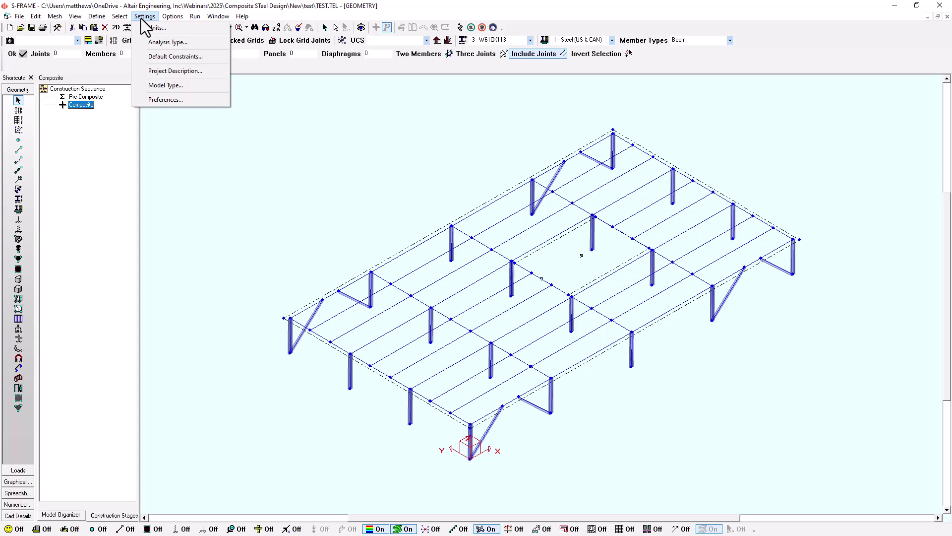
left_click(157, 101)
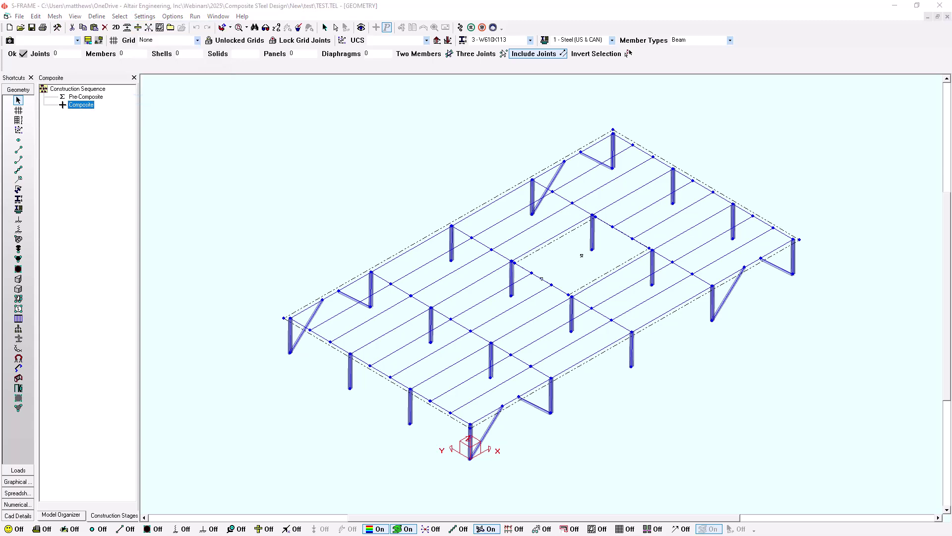
left_click_drag(448, 124, 647, 106)
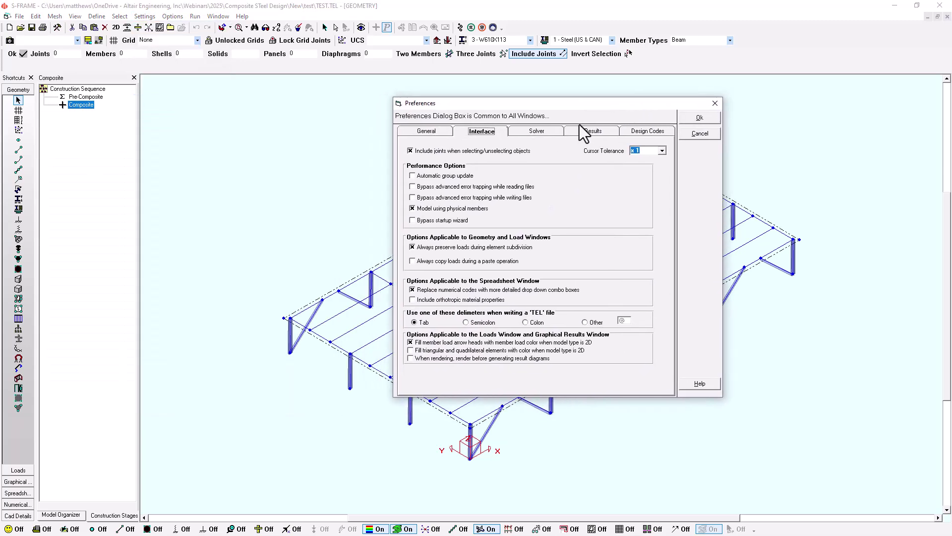
left_click(538, 131)
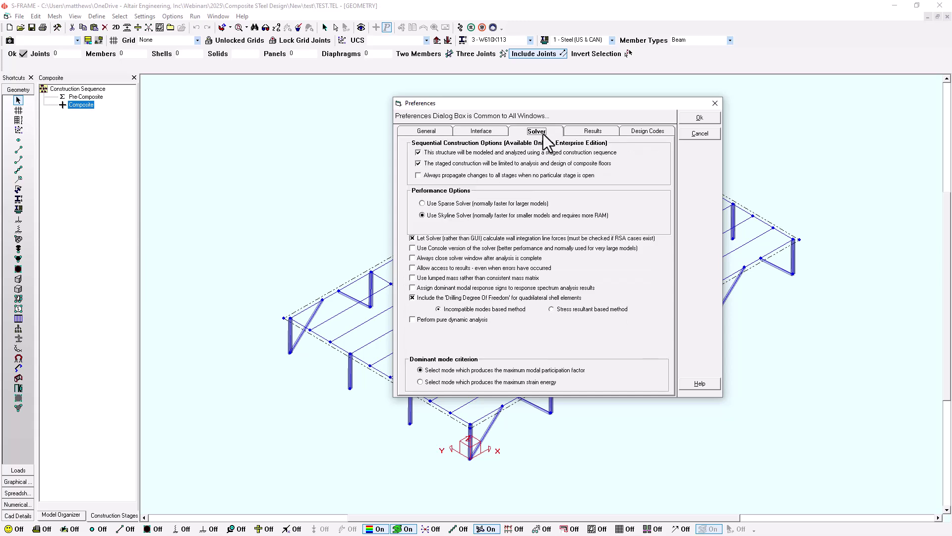
left_click(442, 153)
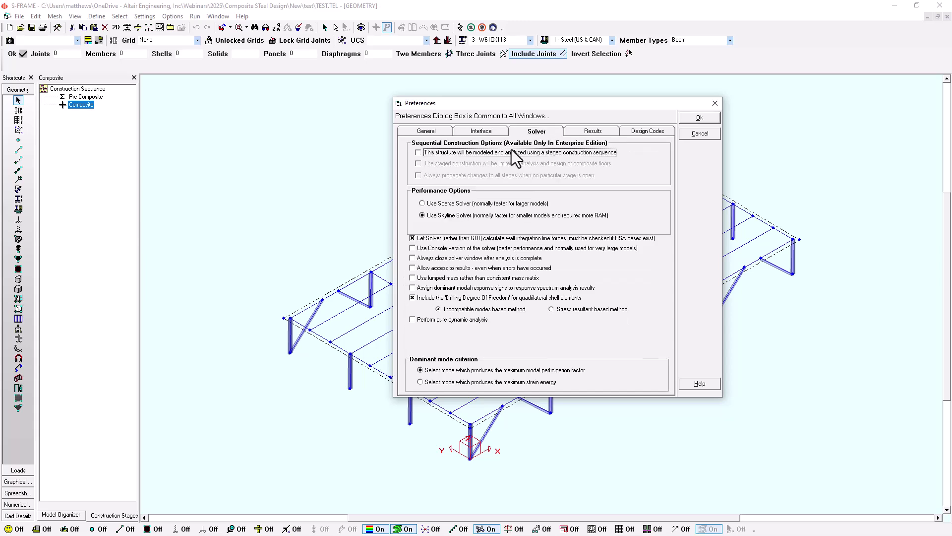
left_click(702, 117)
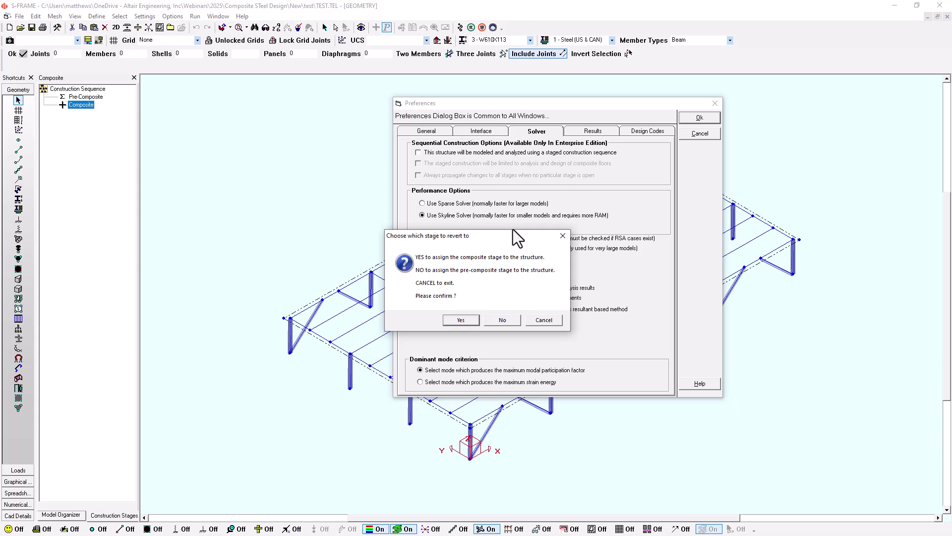
left_click(461, 321)
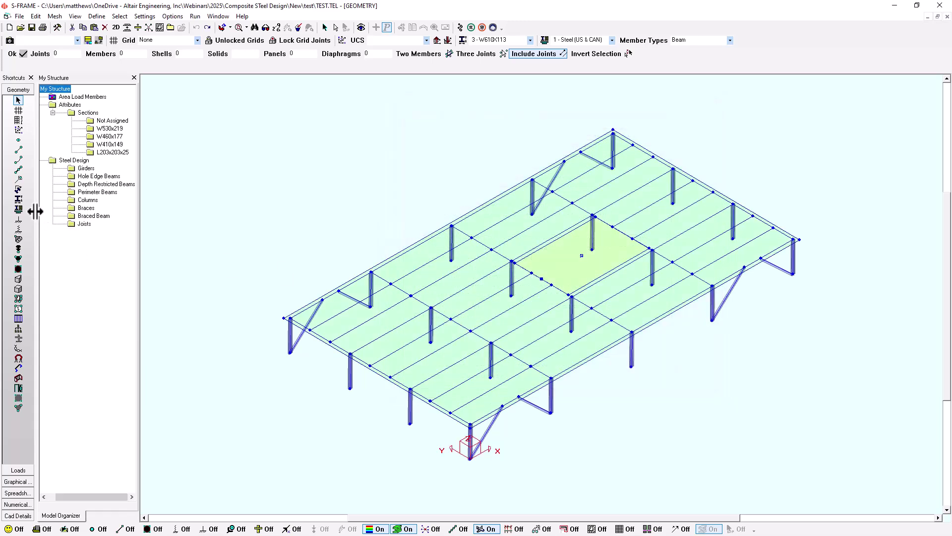
left_click(18, 199)
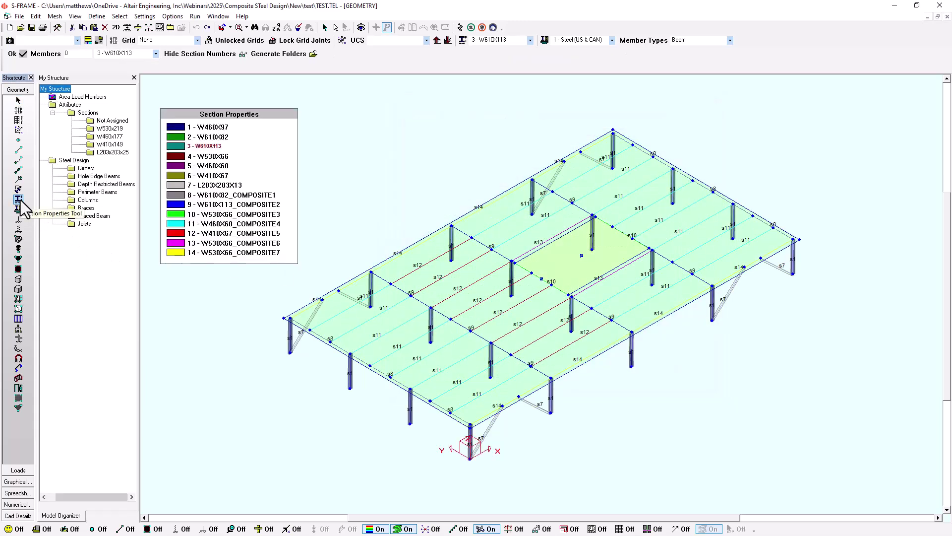